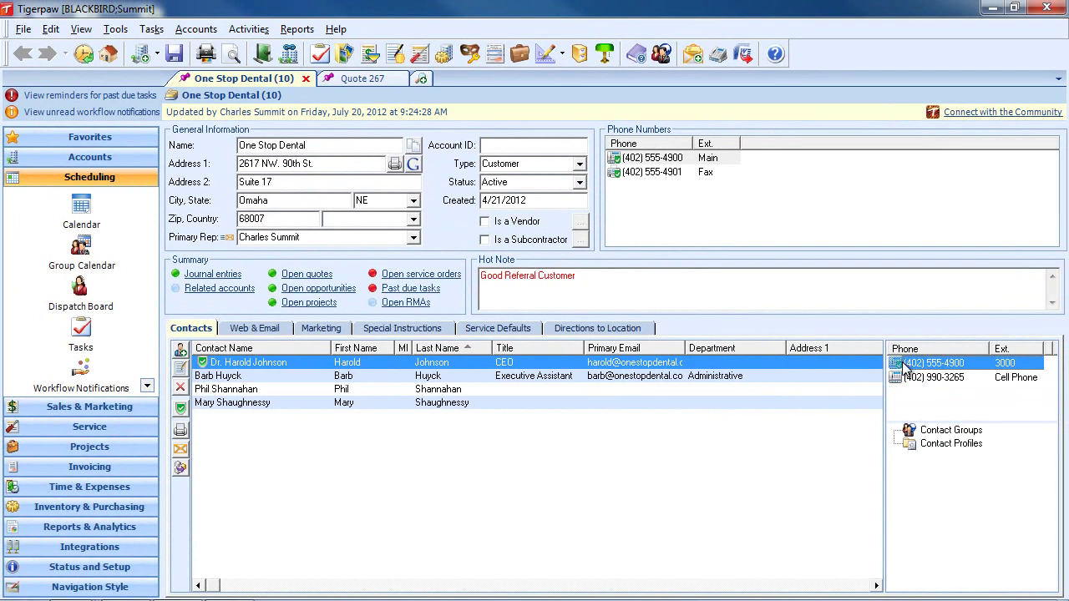
Step: Open One Stop Dental's journal, review the contact, action and topic choices for a new entry, and inspect the Invoice 341 entry
click(217, 274)
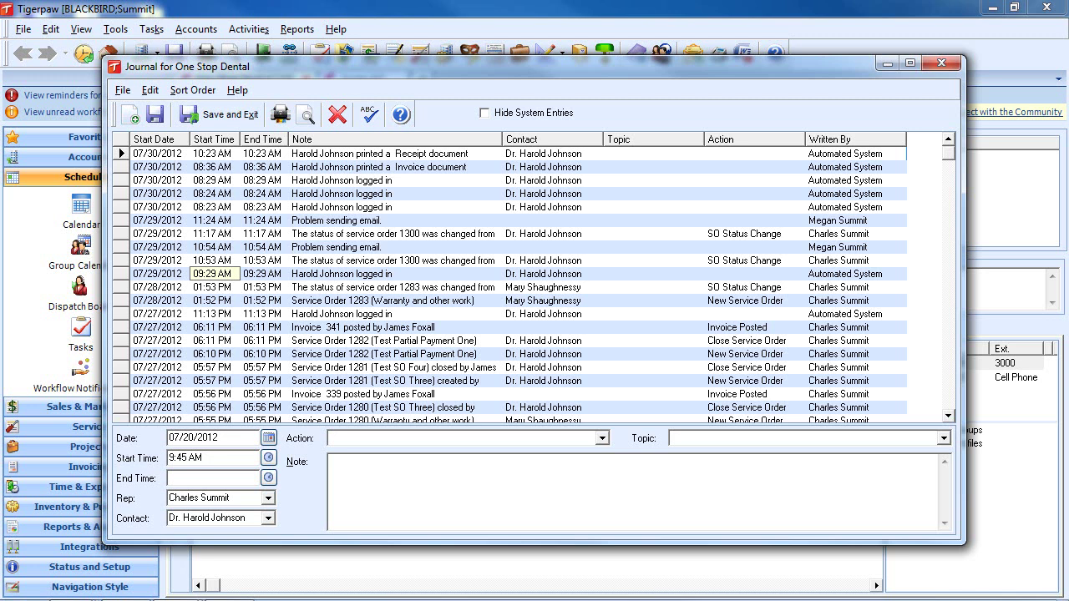
click(268, 518)
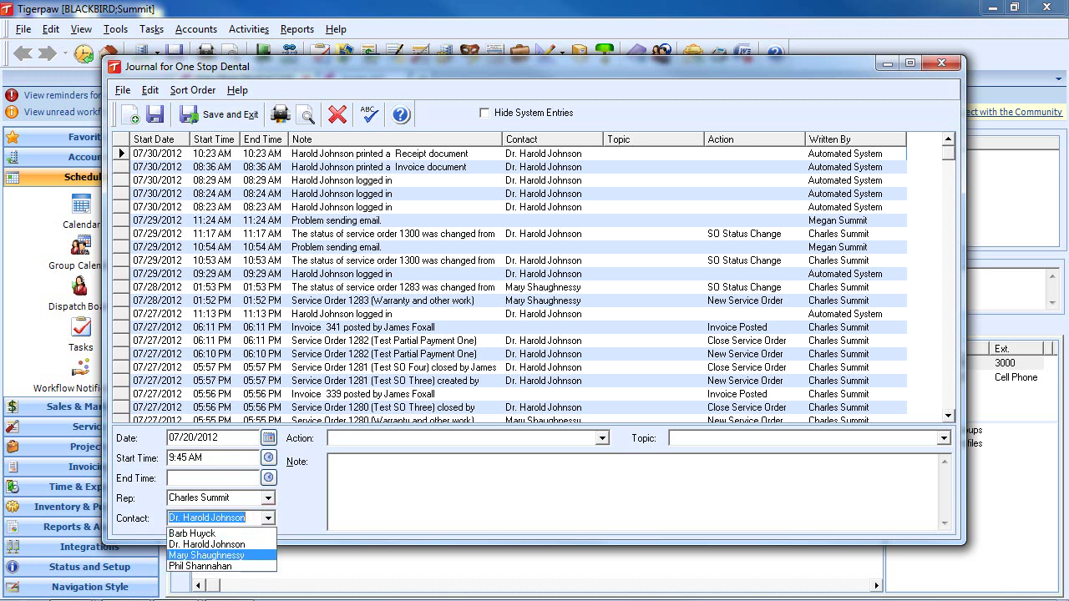
key(Escape)
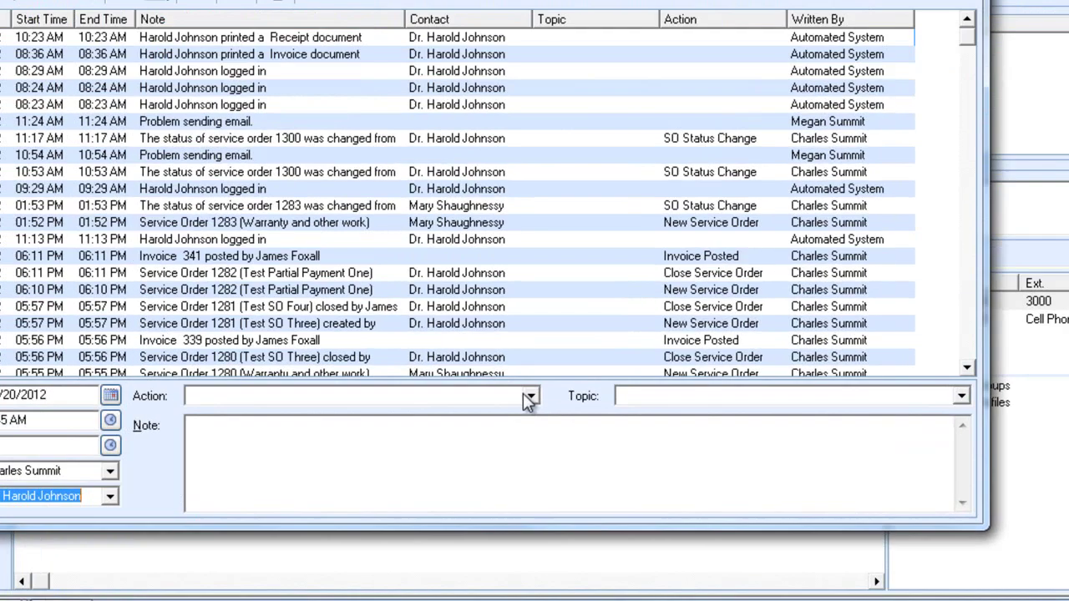
click(602, 438)
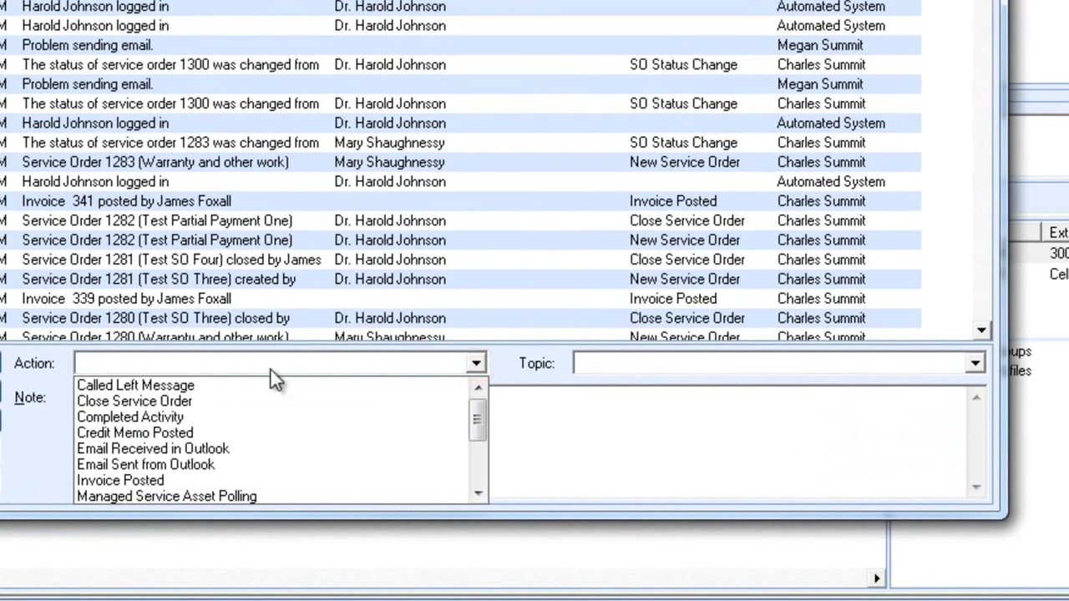
key(Escape)
click(877, 438)
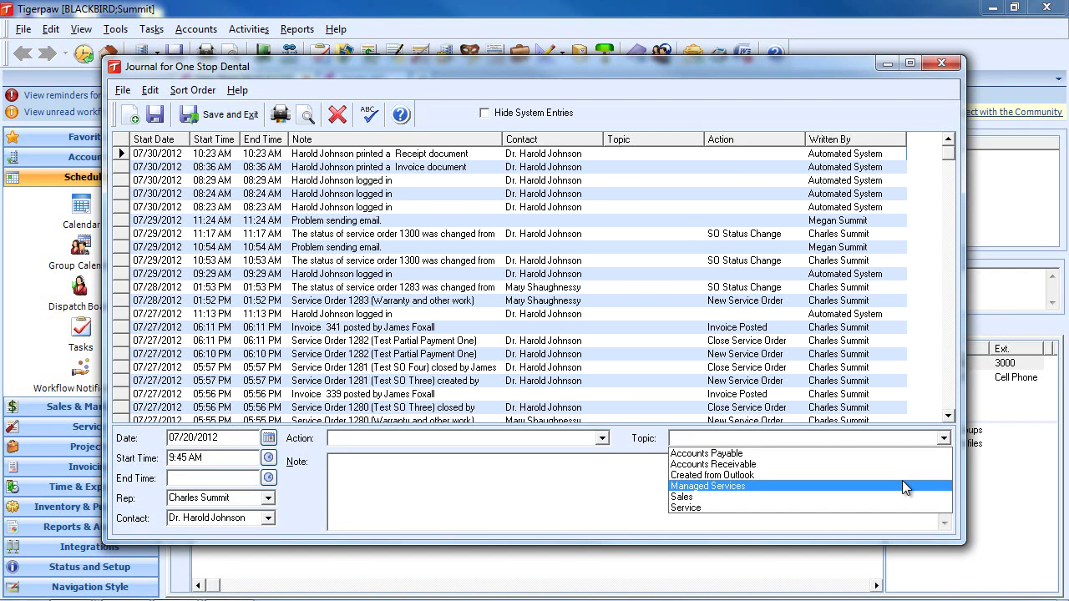
click(689, 464)
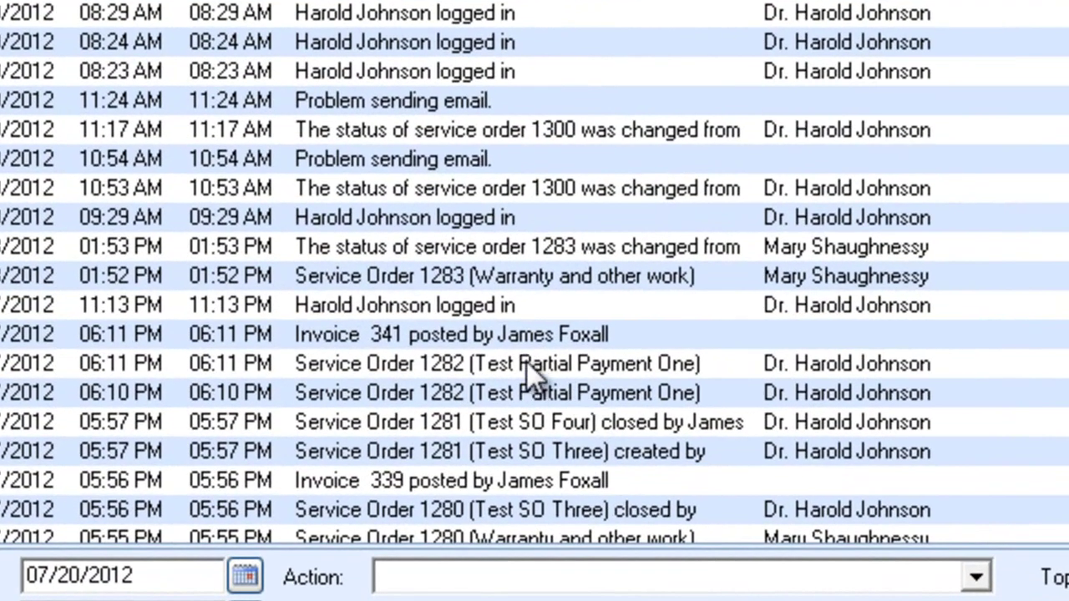
click(399, 327)
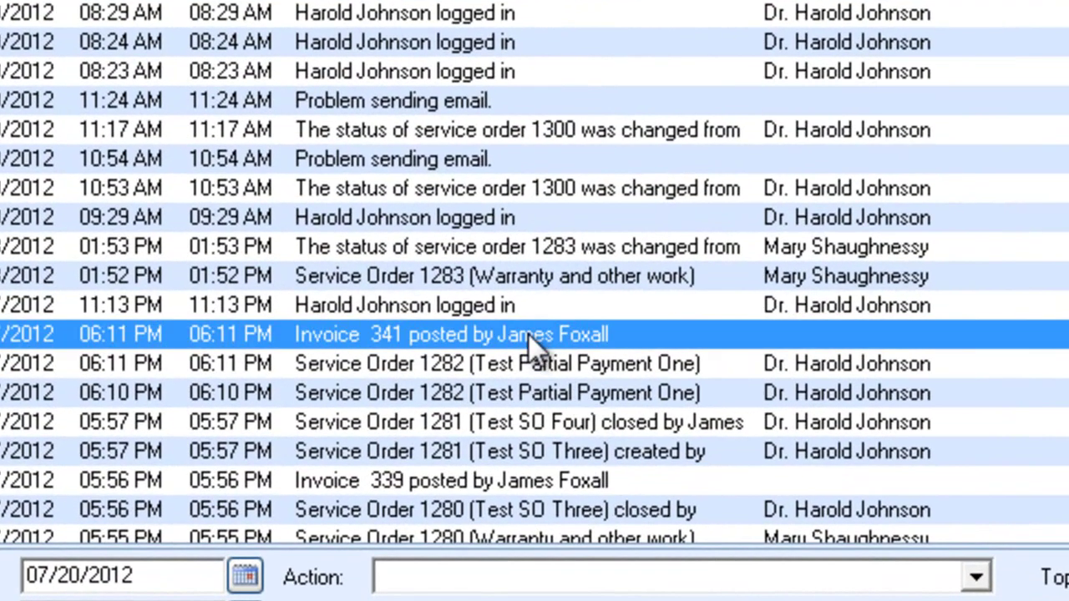
click(491, 369)
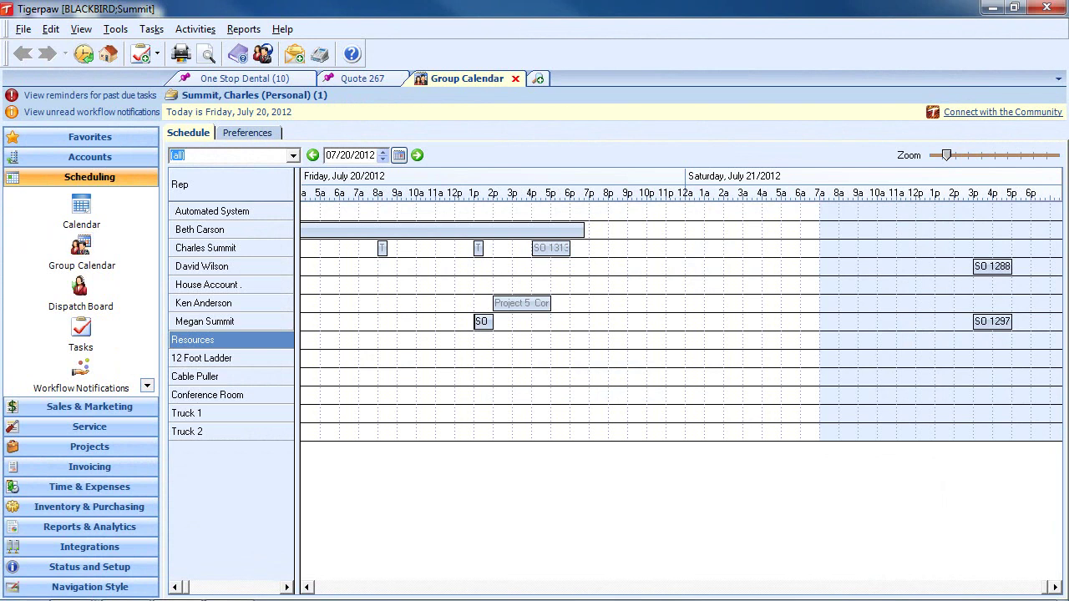
Step: Check the rep filter choices in the group calendar and return to the One Stop Dental account
click(293, 155)
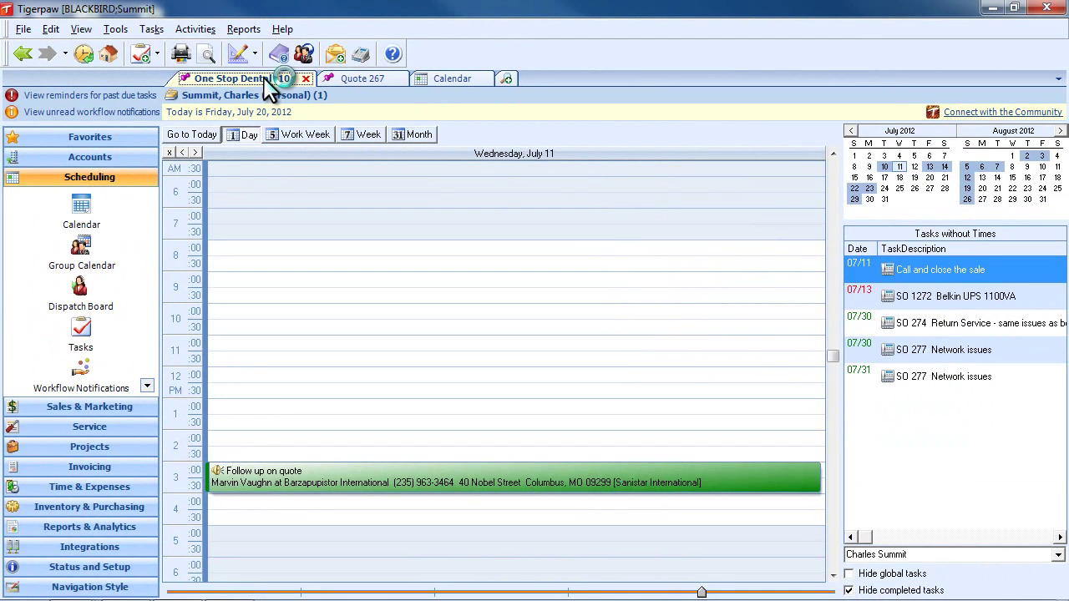
click(264, 78)
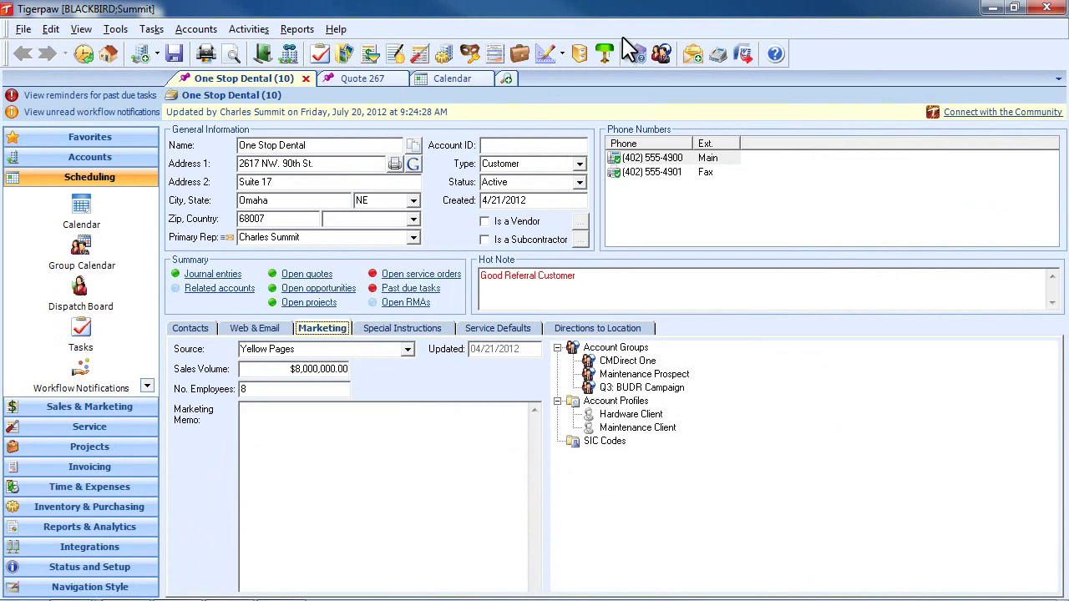
Step: View the members of the Maintenance Prospect account group in Group Explorer, and close it
click(661, 54)
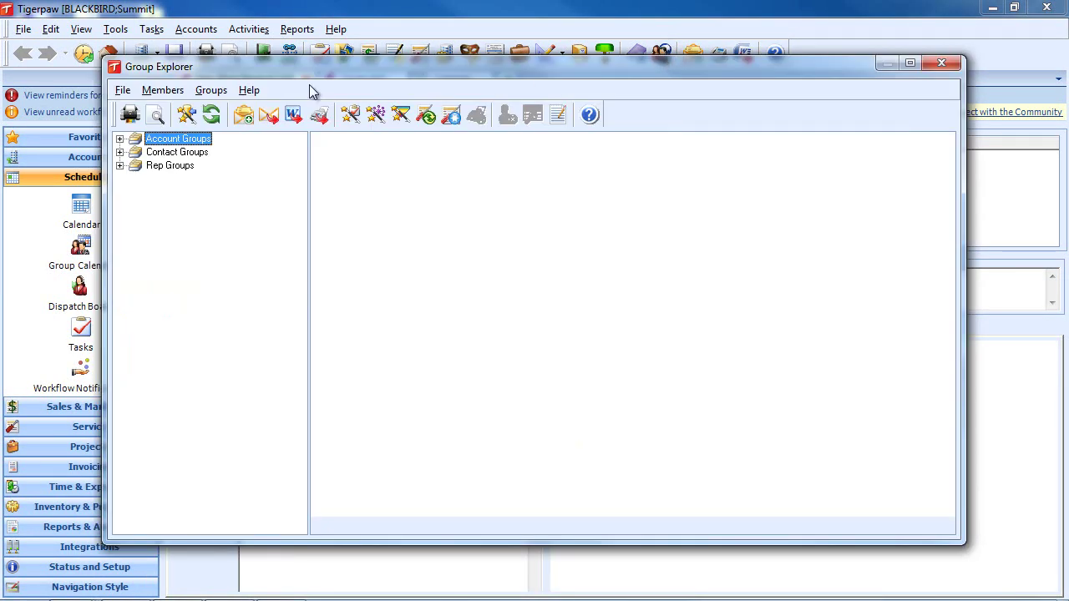
click(119, 138)
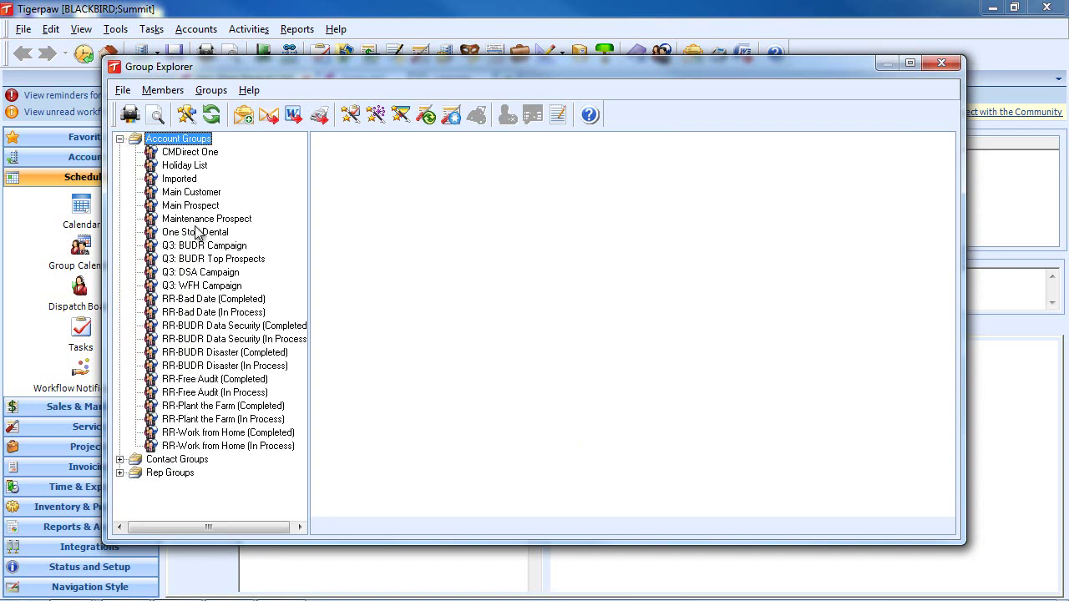
click(199, 220)
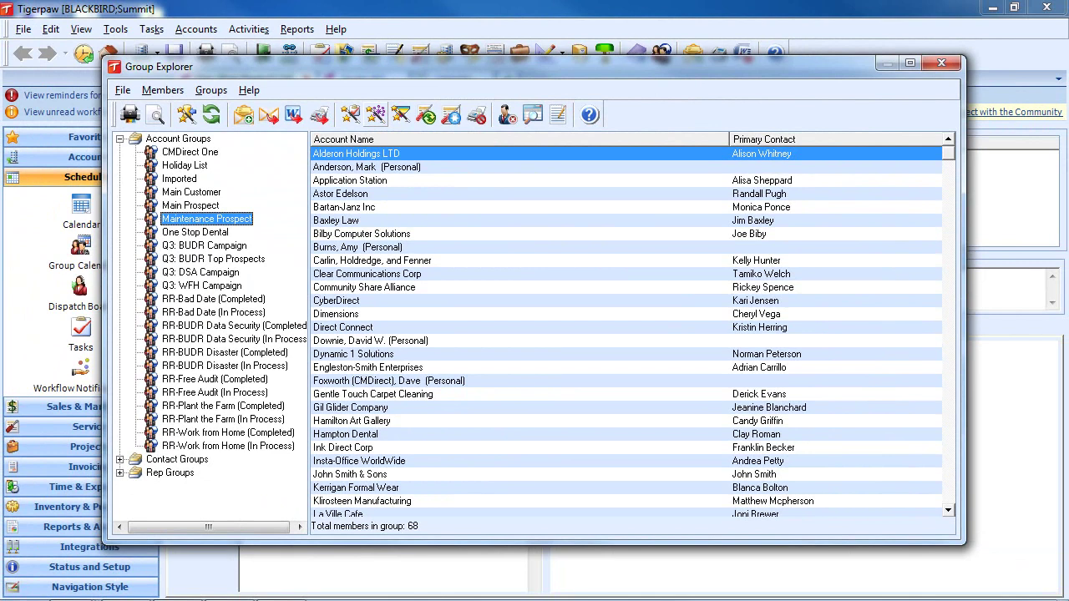
click(941, 63)
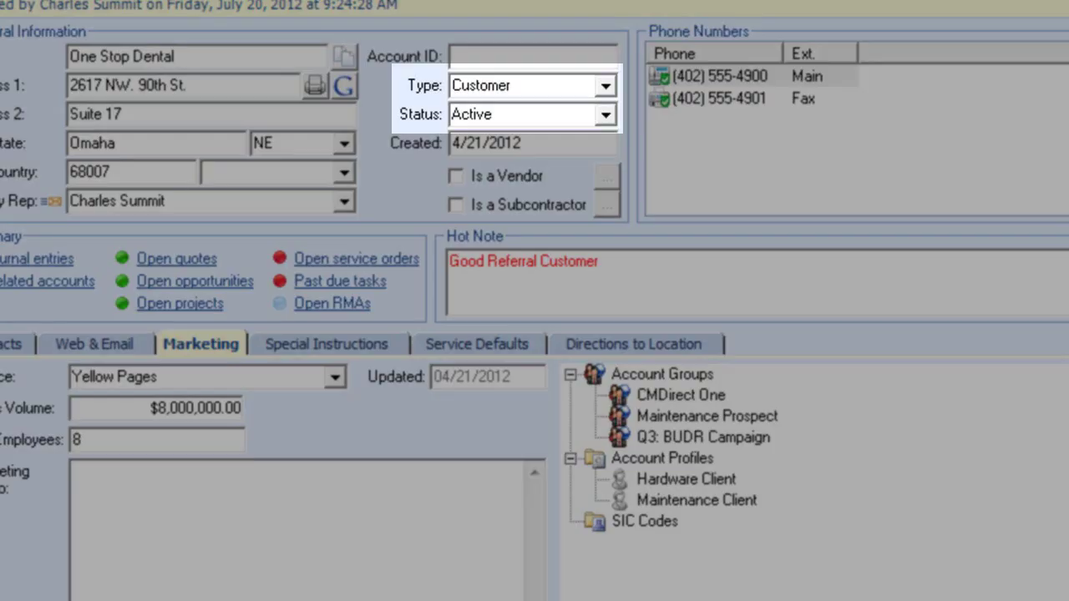
Step: Review the One Stop Dental account's type and status, along with its marketing account groups and account profiles
click(509, 163)
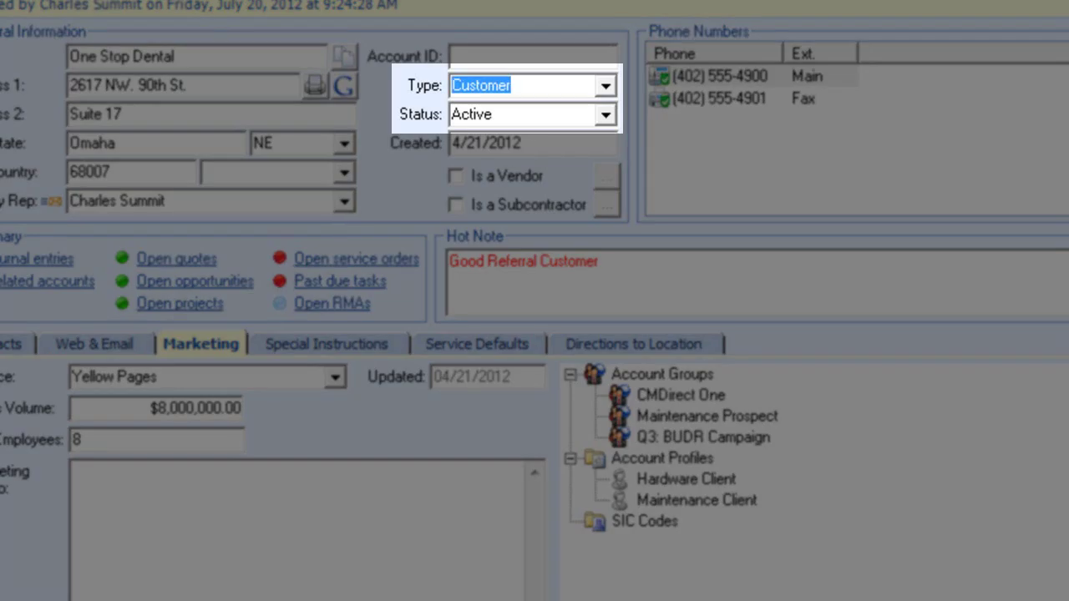
click(472, 115)
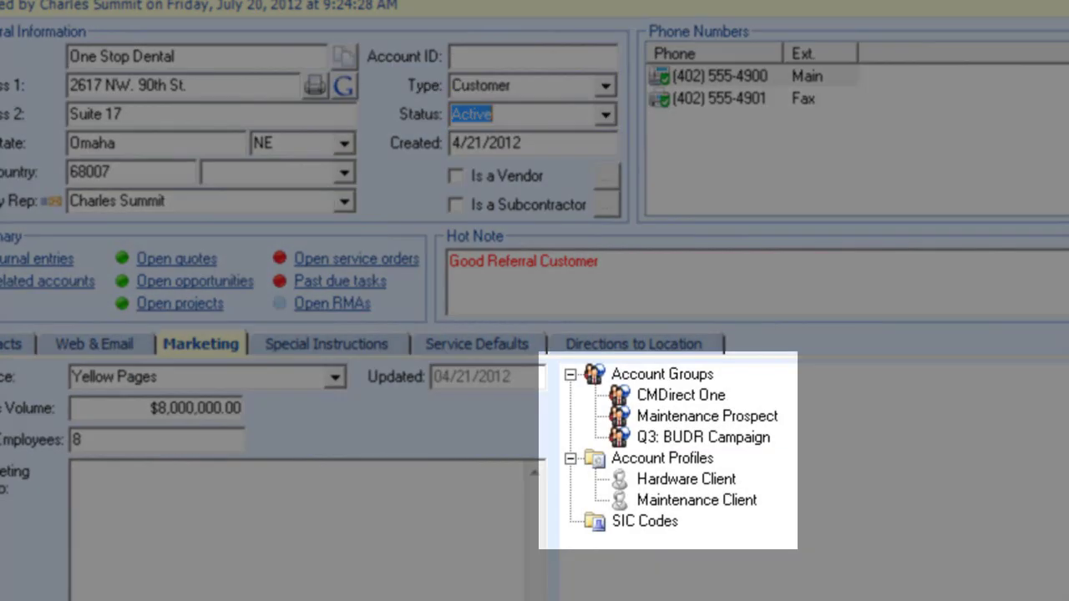
click(663, 374)
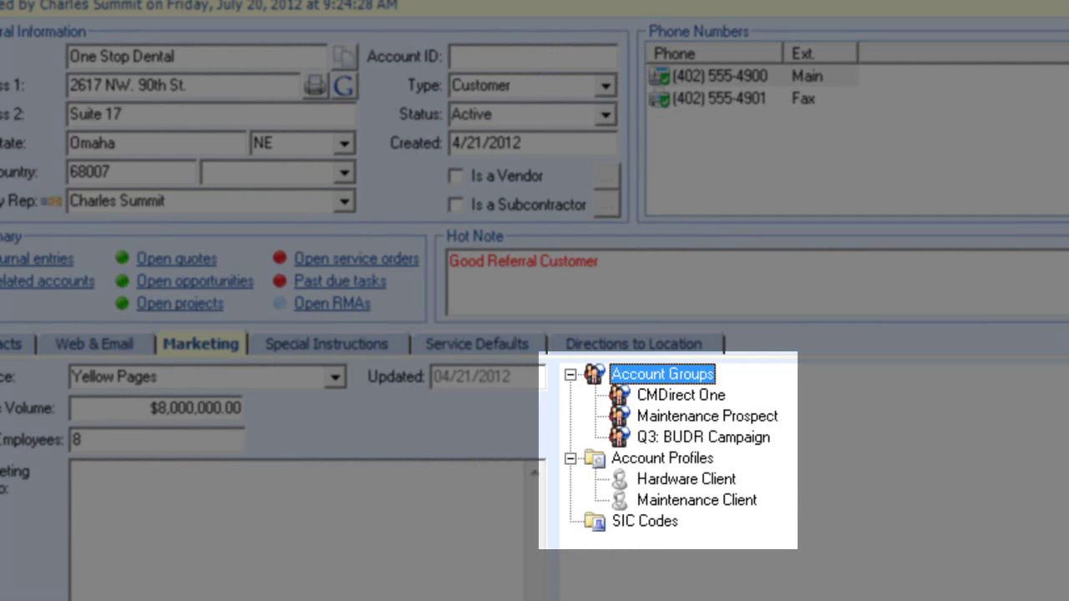
click(662, 458)
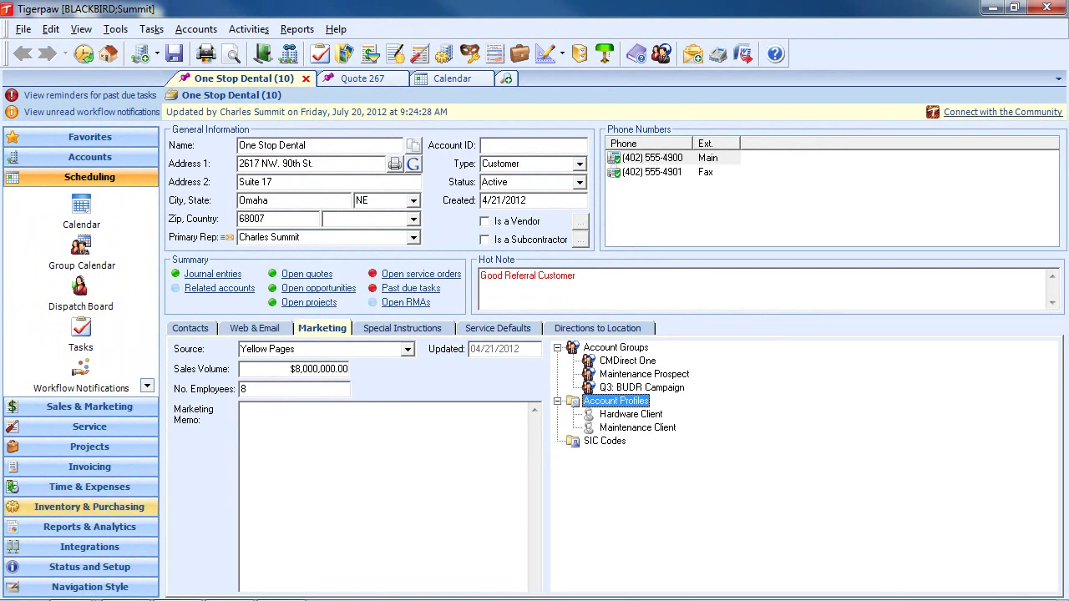
Step: Examine the Email Analytics summary and click-thrus for the Q3: Backup & Disaster campaign, and close the analytics
click(132, 526)
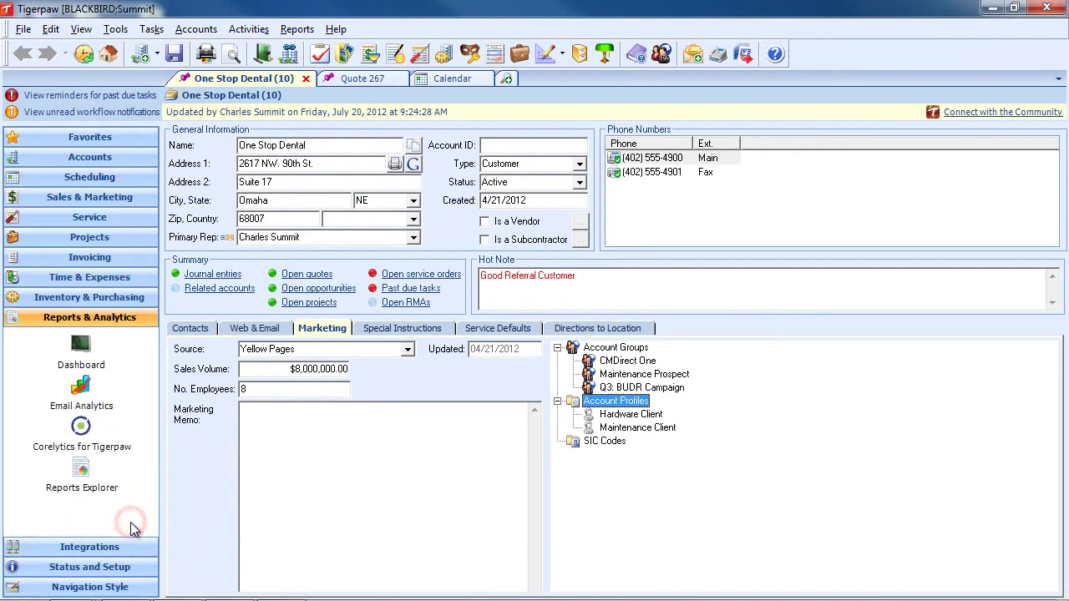
click(89, 399)
click(303, 125)
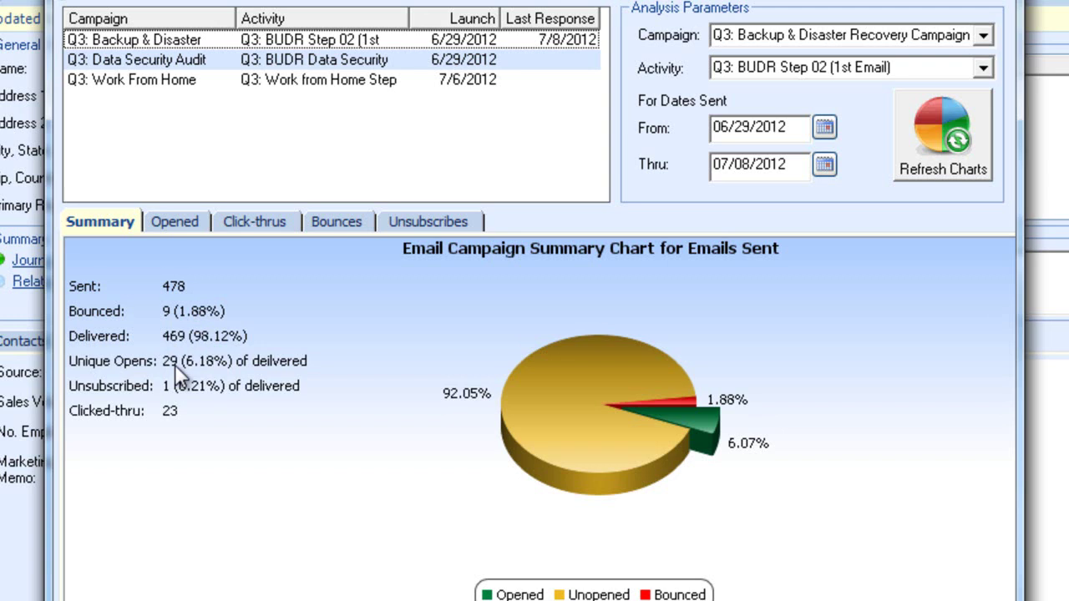
click(254, 221)
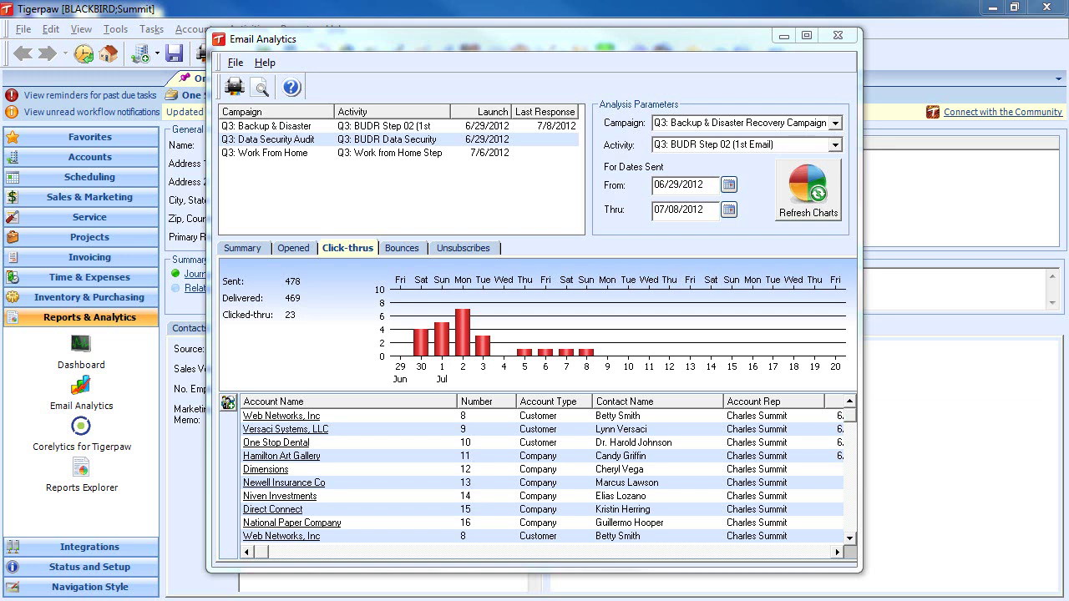
click(836, 37)
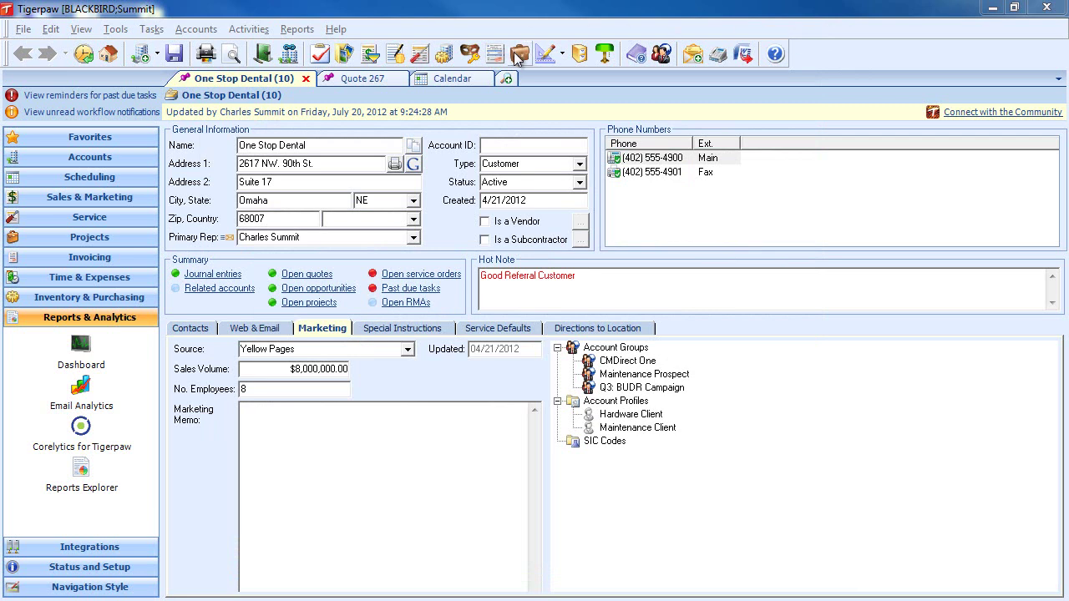
Step: Open One Stop Dental's opportunity 9701 from its quotes and opportunities, and review its account and available stages
click(371, 58)
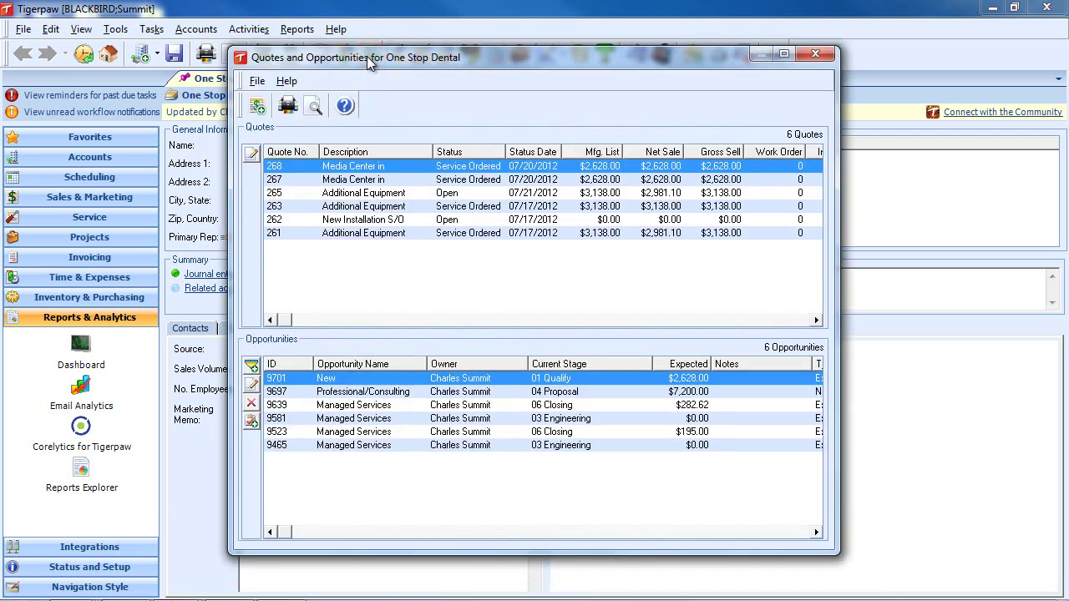
double_click(385, 377)
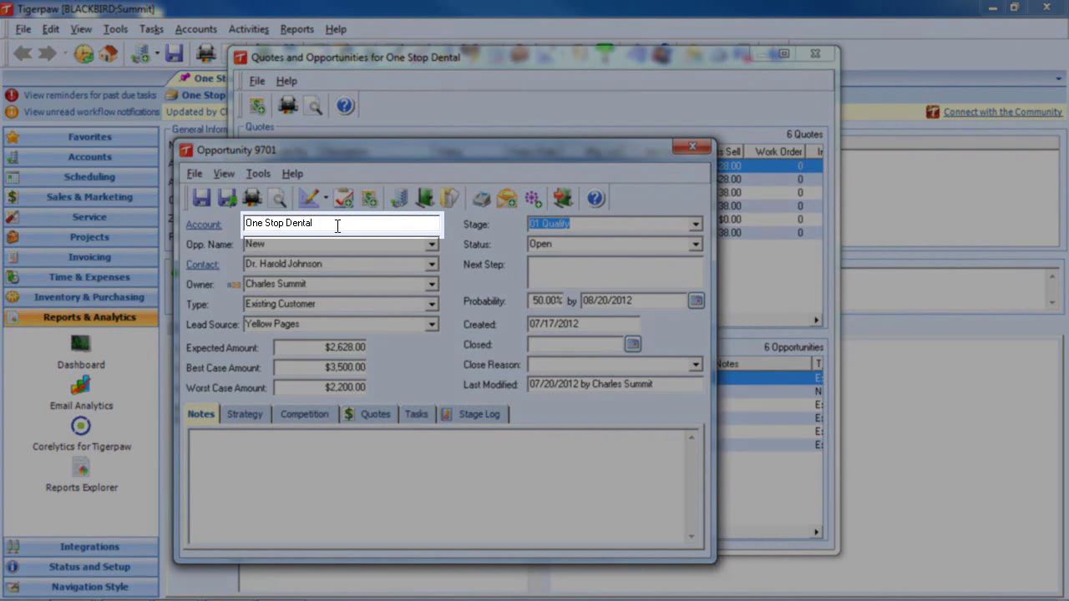
click(337, 226)
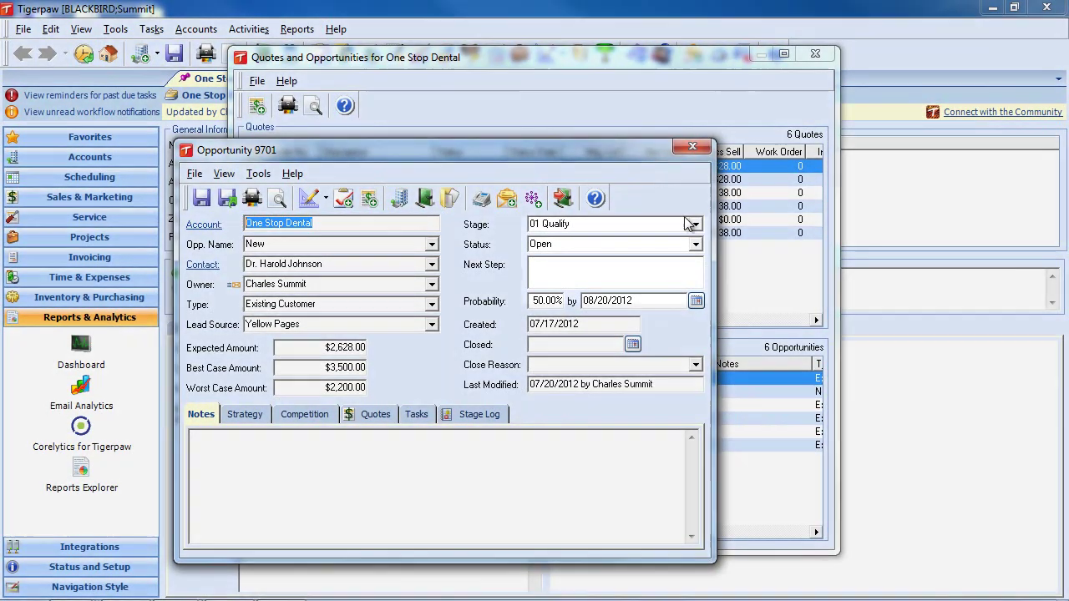
click(694, 224)
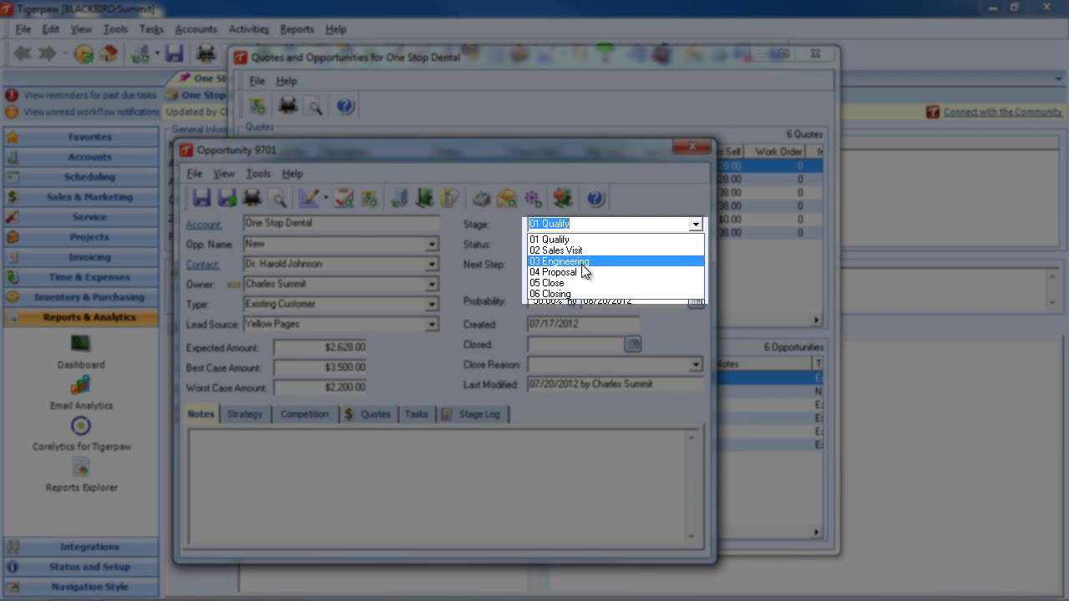
key(Escape)
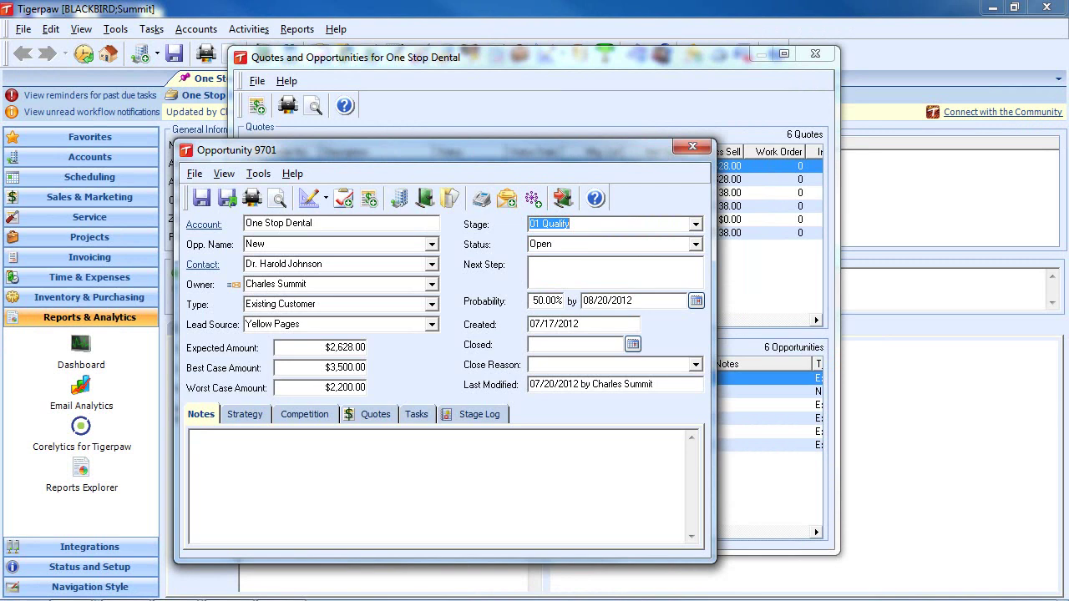
Step: Review the opportunity's probability and target date, its expected, best case and worst case amounts, and its lead source
click(547, 301)
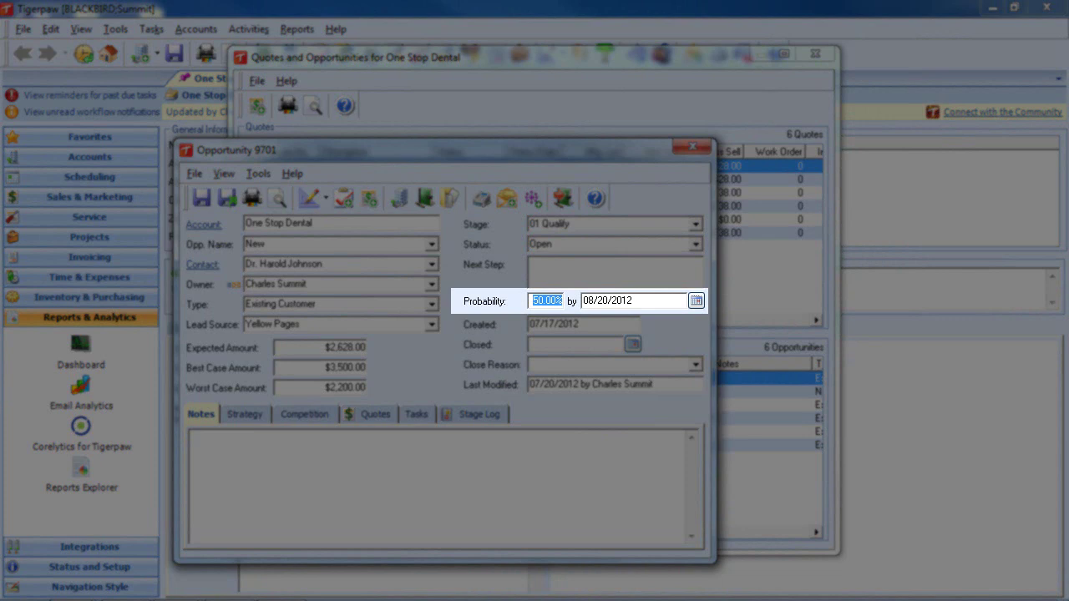
key(Tab)
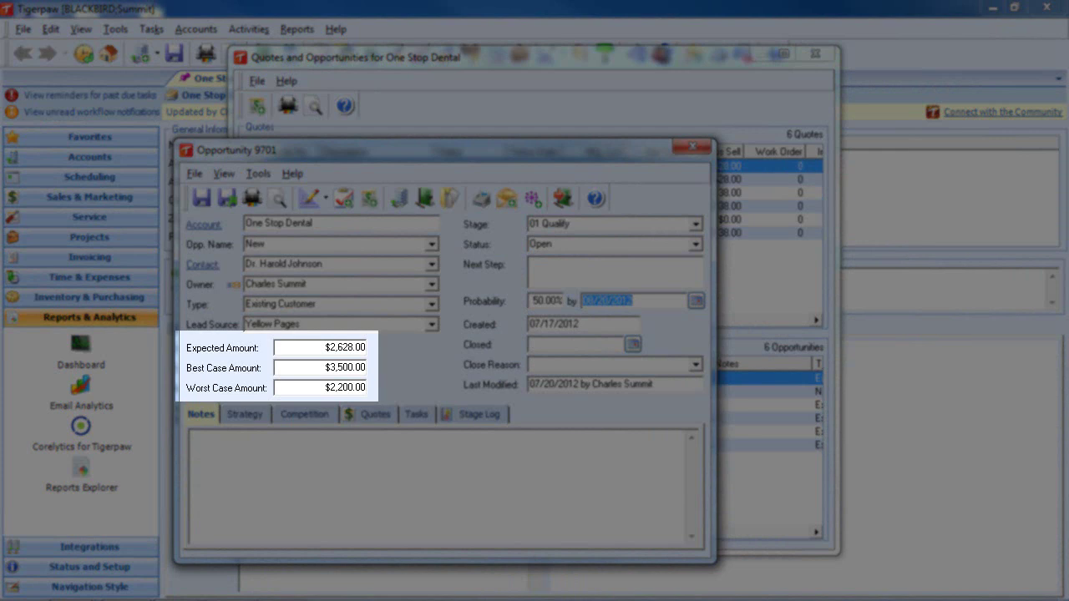
click(344, 347)
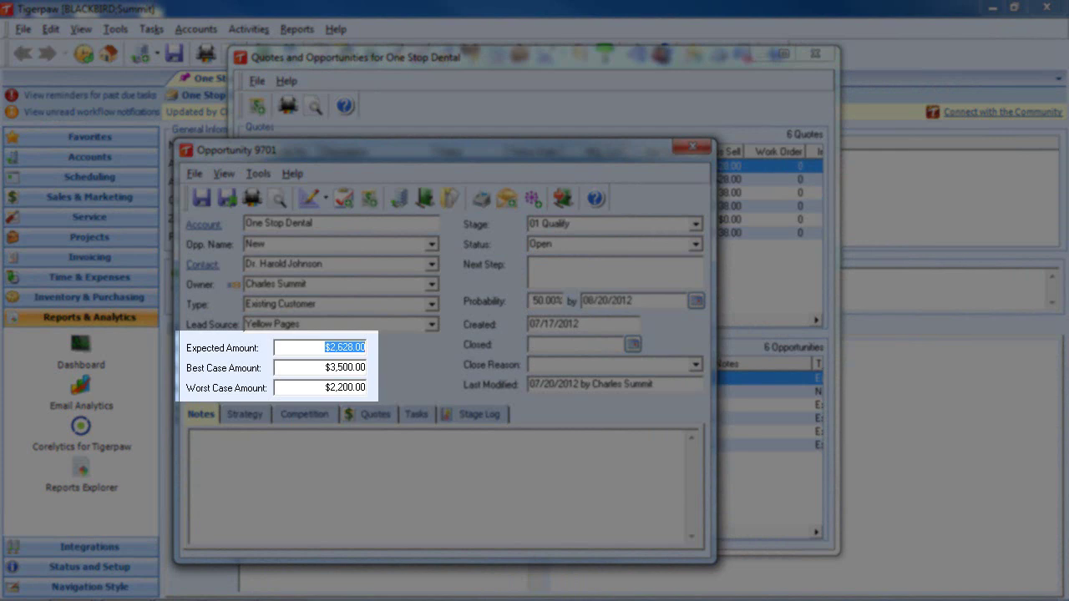
click(344, 367)
click(344, 387)
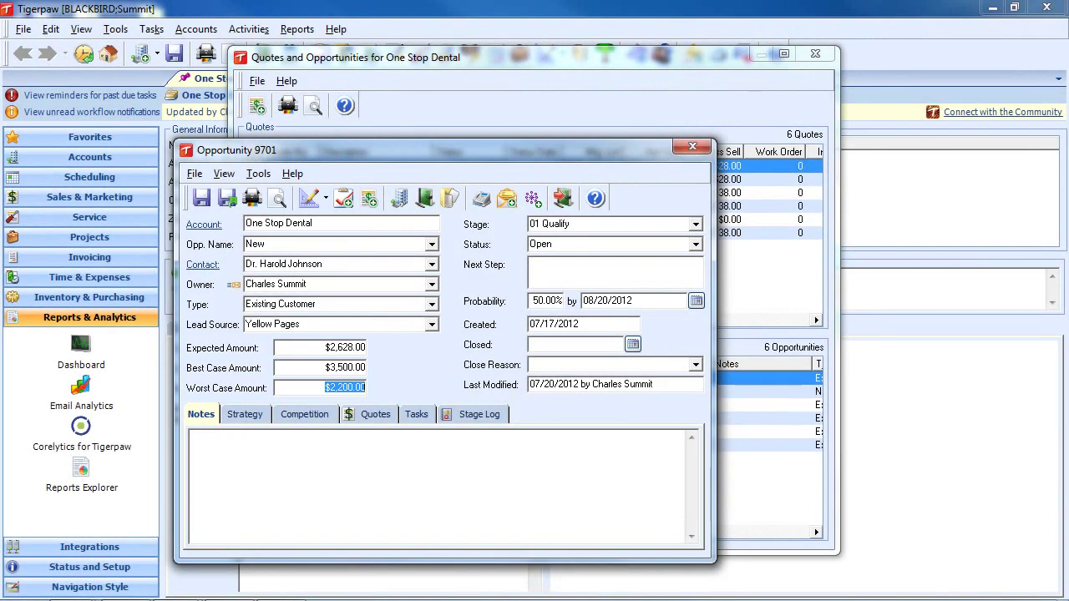
click(334, 325)
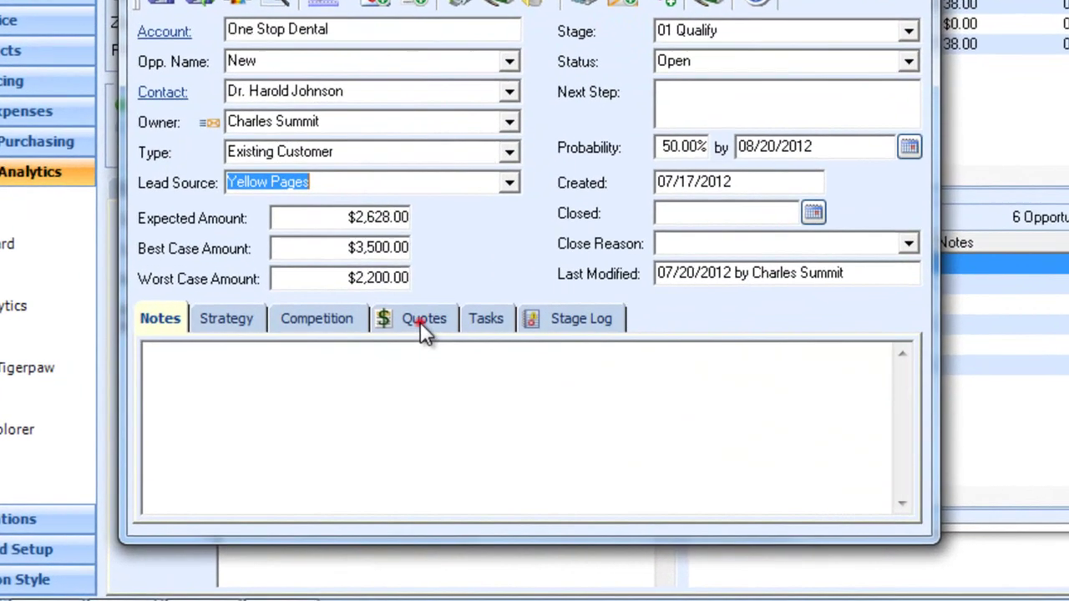
Step: Open quote 265 from the opportunity's quotes and select its Laser Printer line item
click(373, 416)
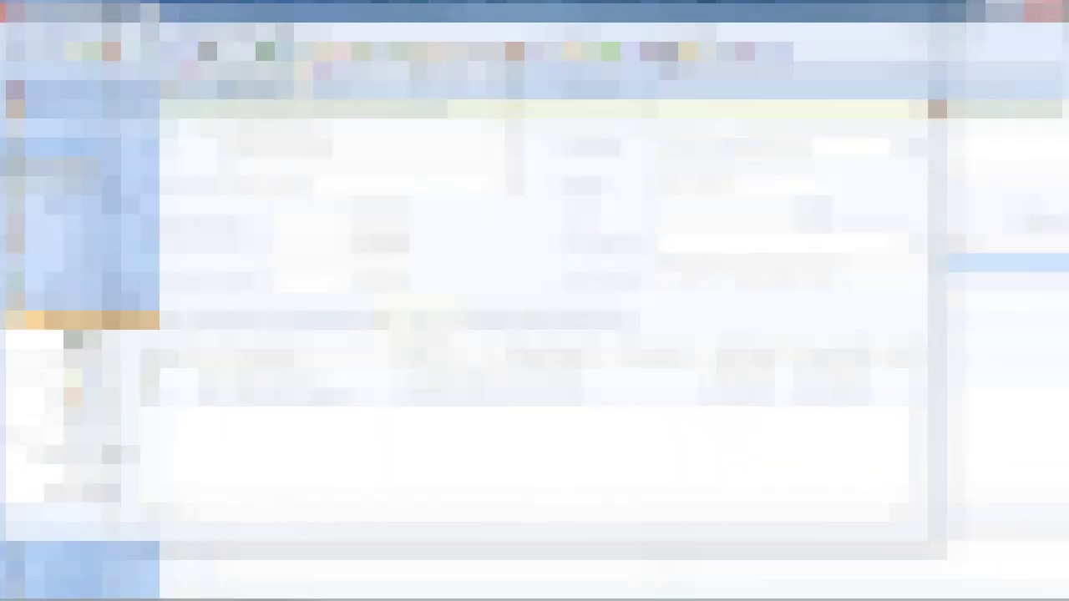
double_click(291, 393)
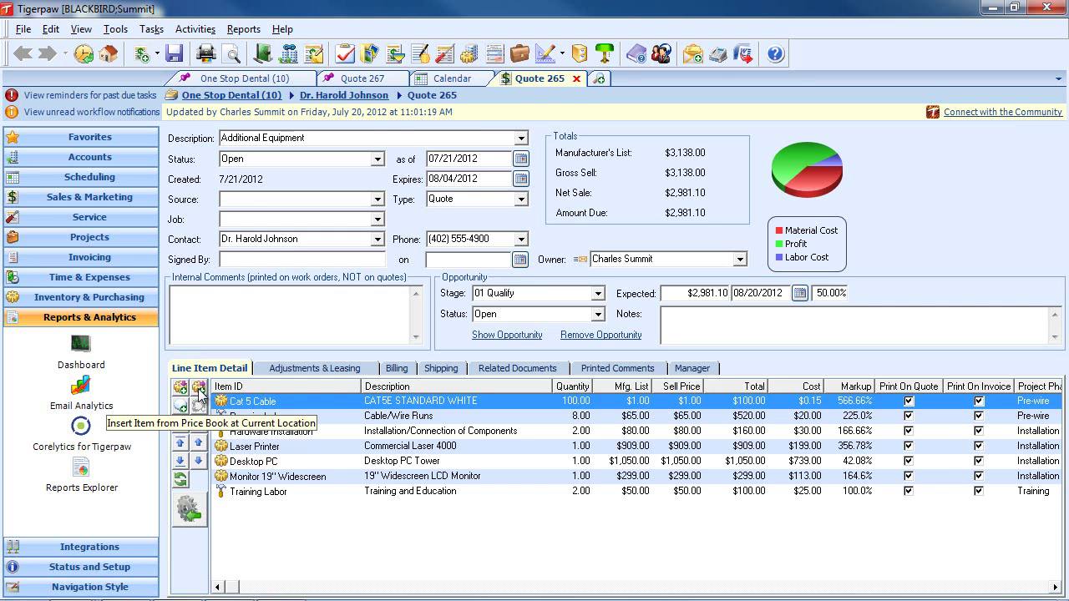
click(241, 447)
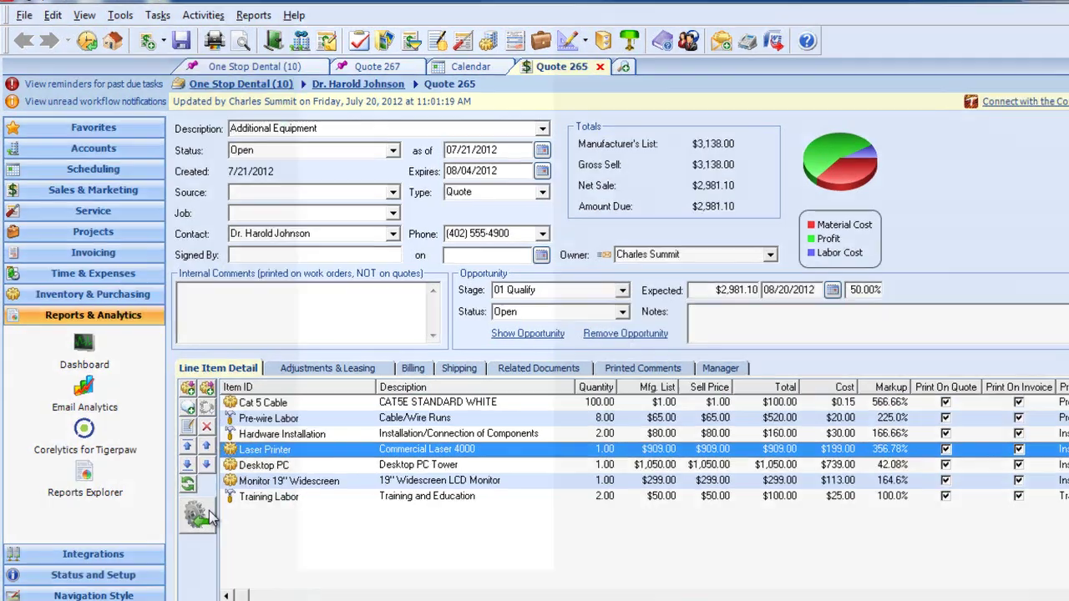
Step: Review the quote's import sources and the generic text file import format and options, and close without importing
click(204, 513)
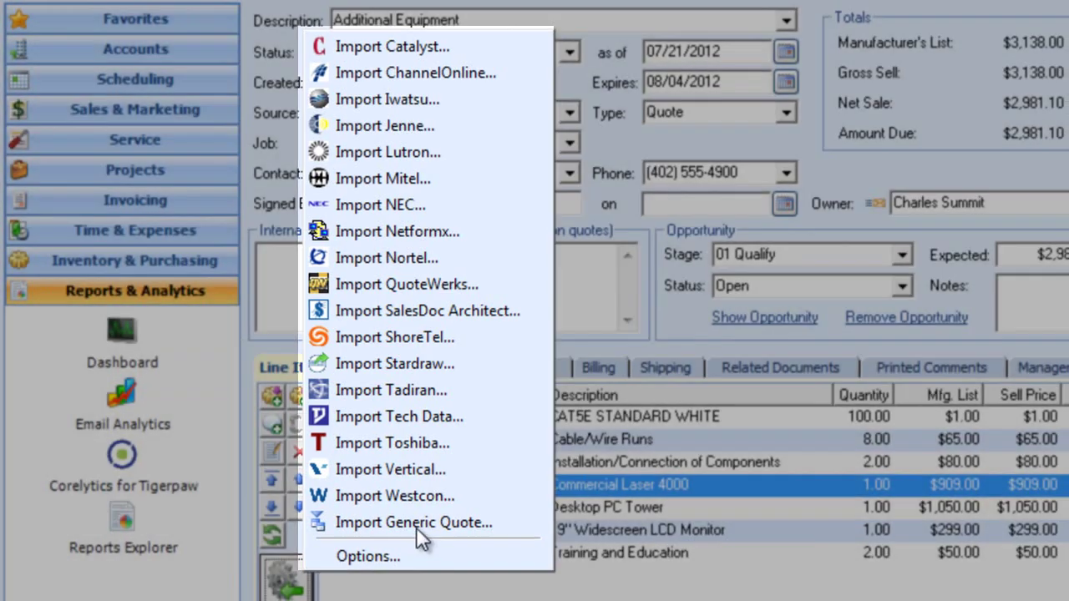
click(416, 524)
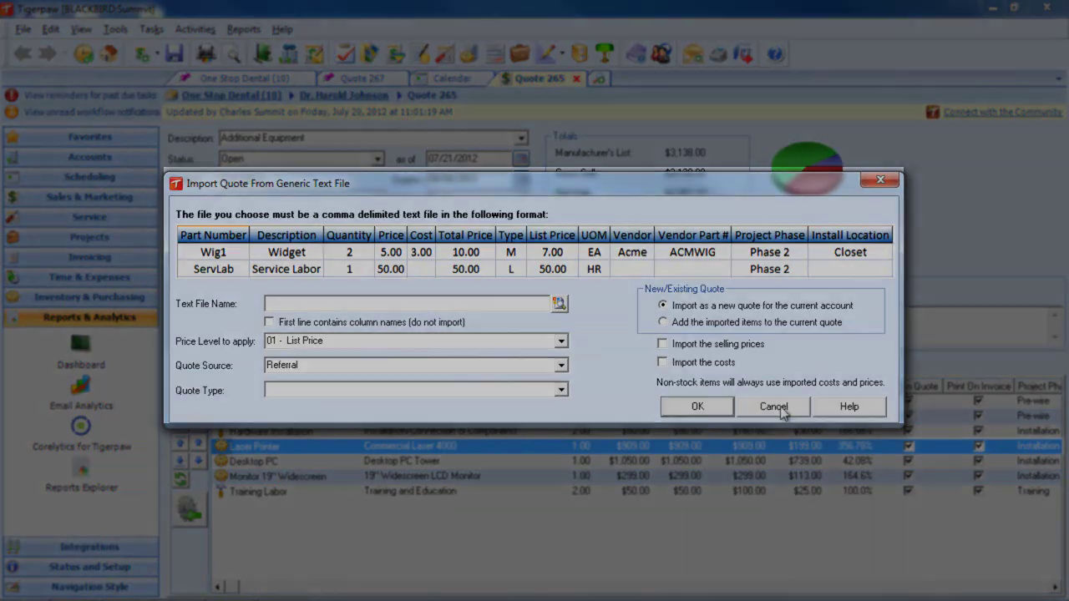
click(776, 406)
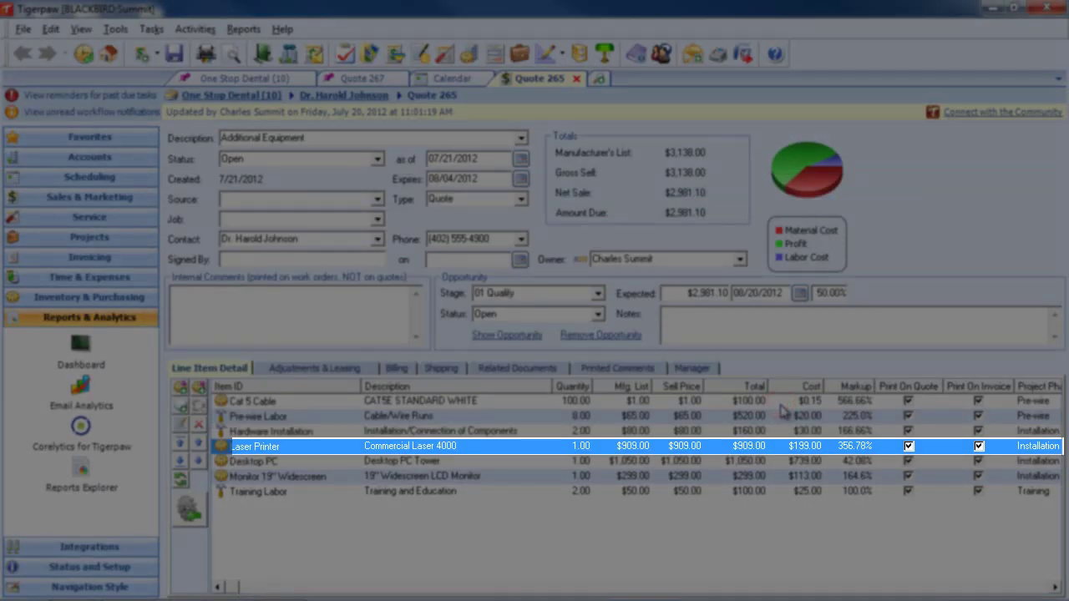
Step: Open the Laser Printer line item's detail, review its available price levels, and keep 01 - List Price
double_click(393, 449)
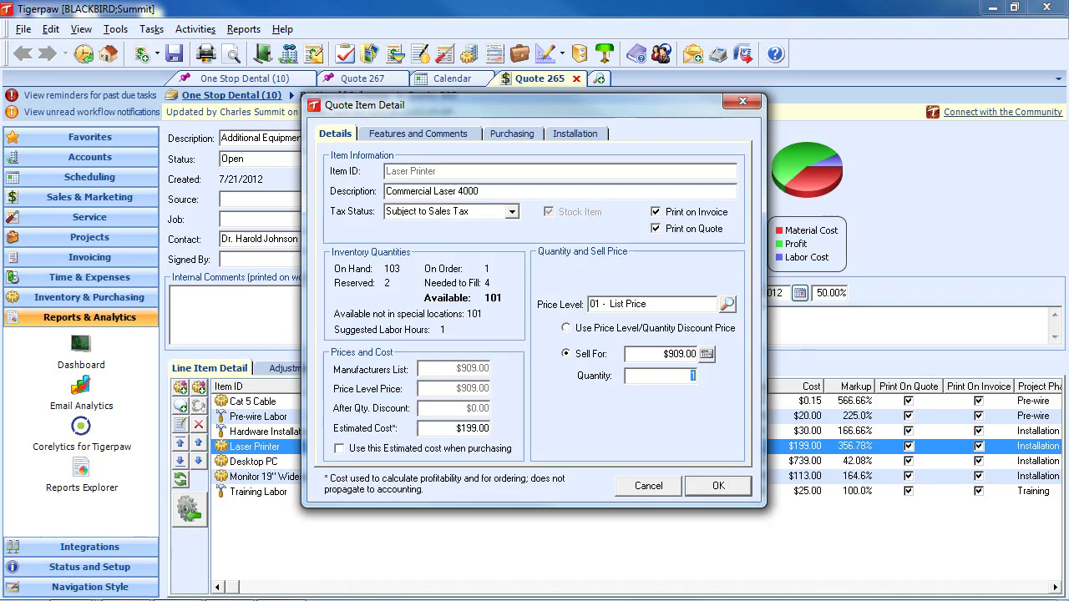
click(652, 304)
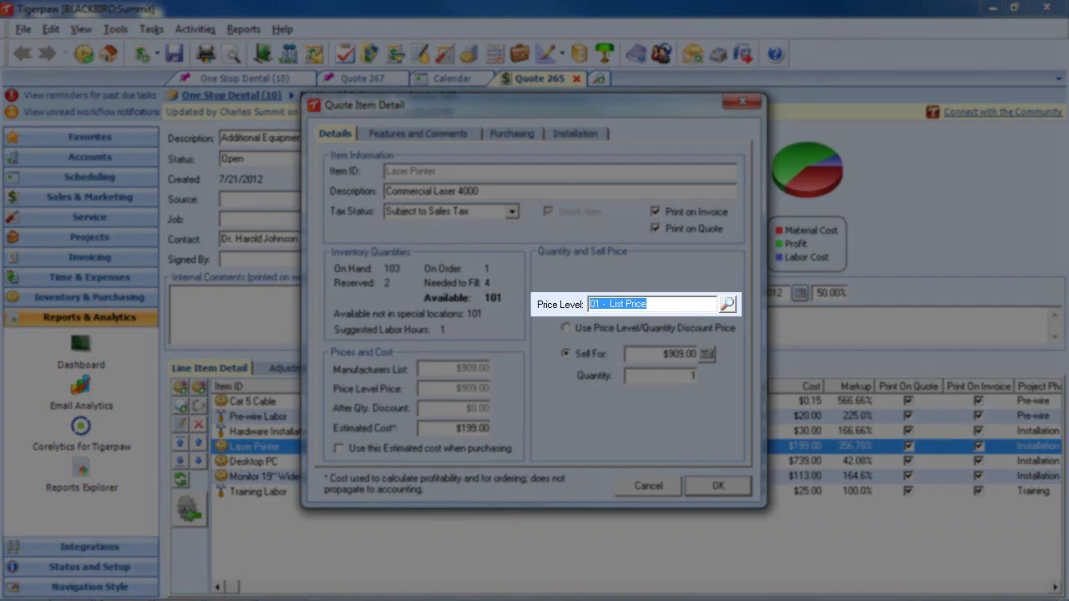
key(F4)
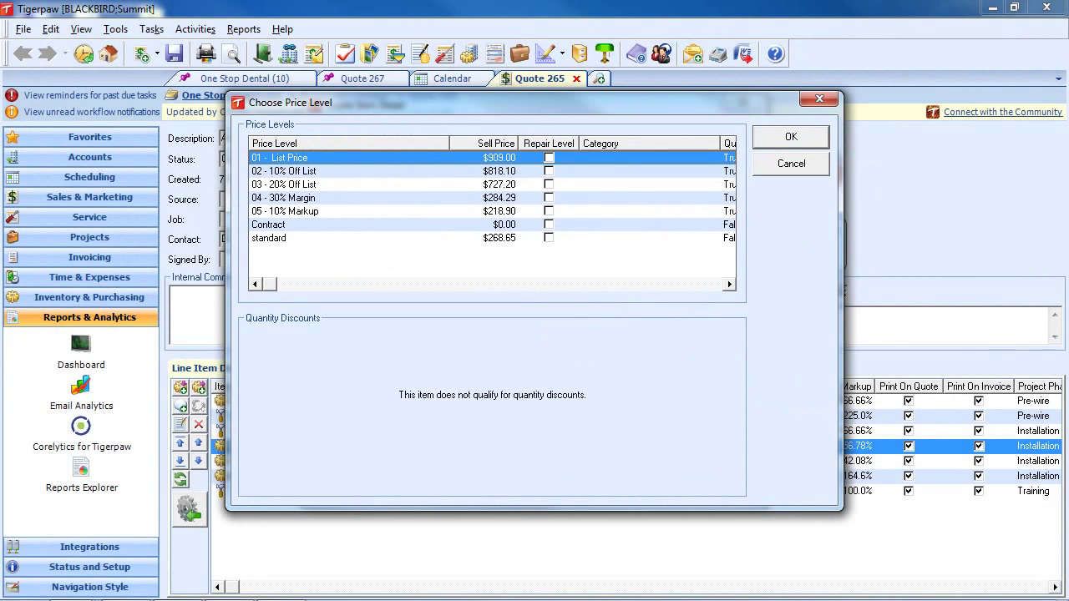
click(793, 138)
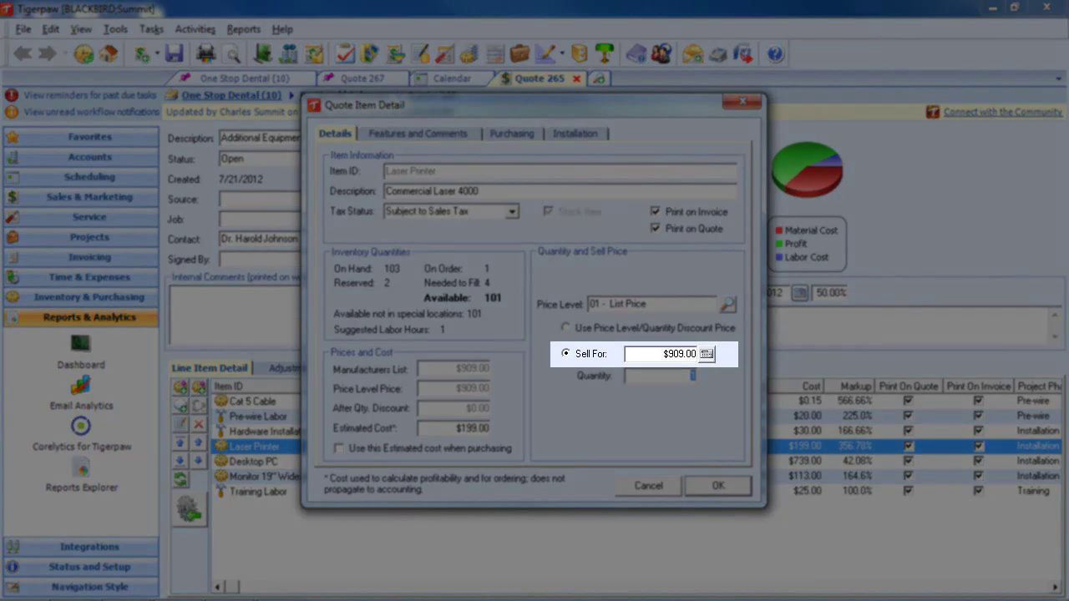
Step: Review the discount, markup and margin options for the Laser Printer's sell price, cancel the calculator, and close the item detail
click(703, 352)
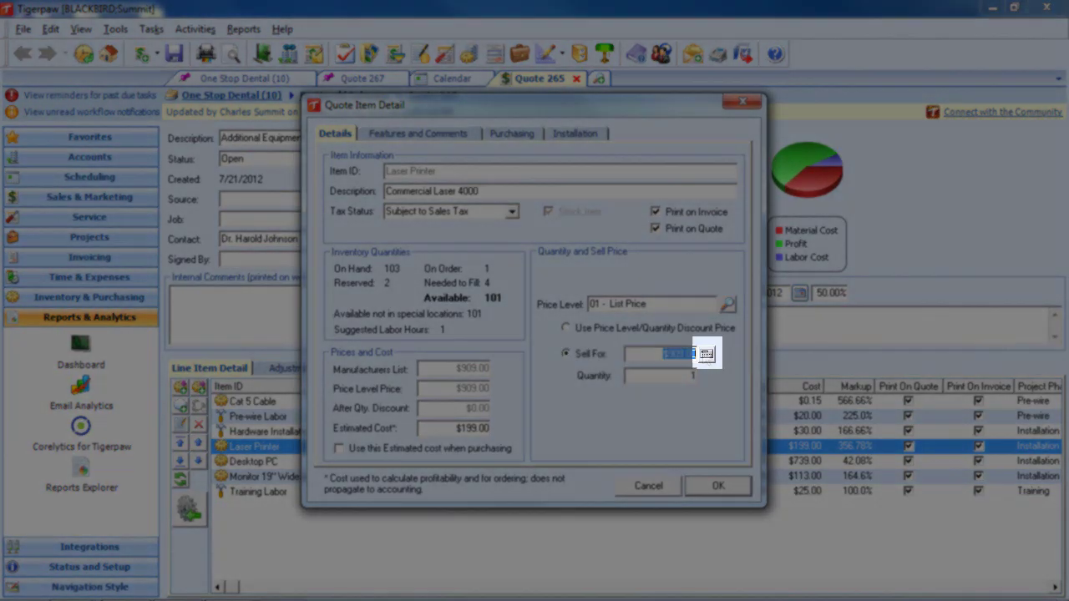
click(706, 355)
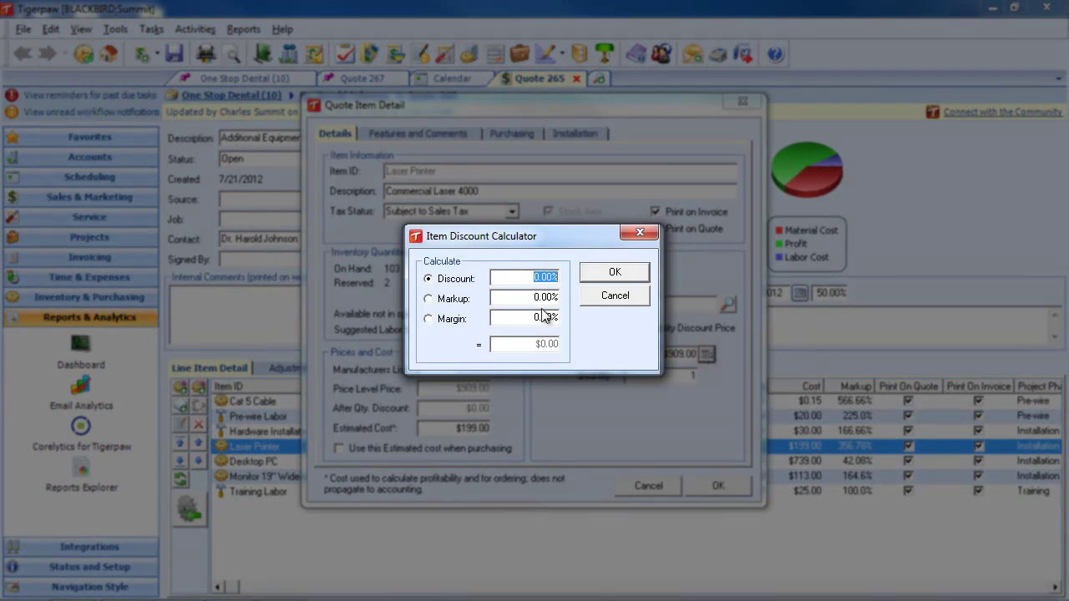
click(429, 300)
click(429, 320)
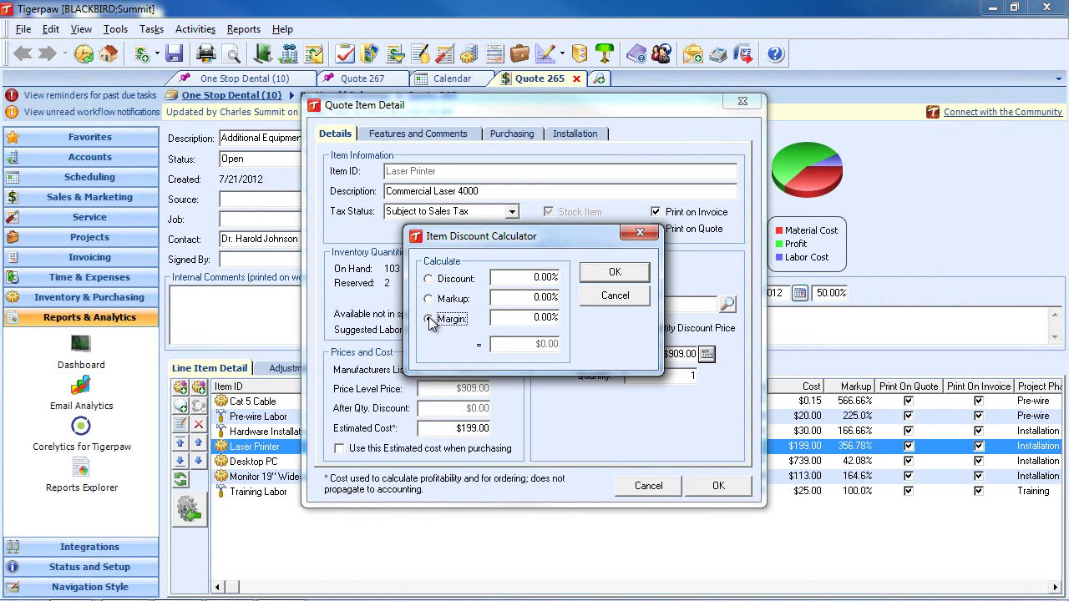
click(623, 301)
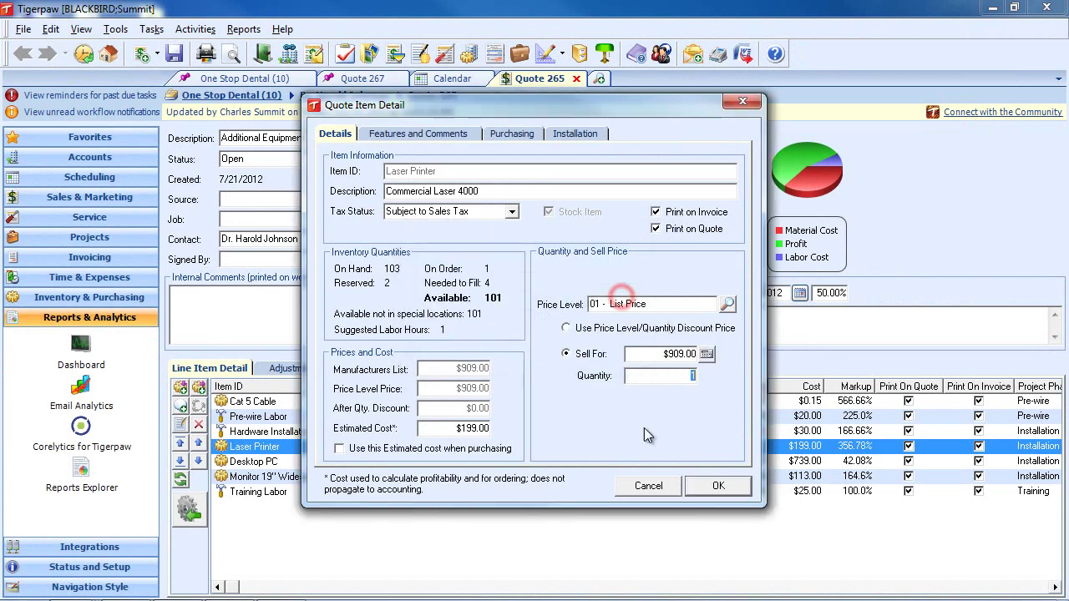
click(718, 485)
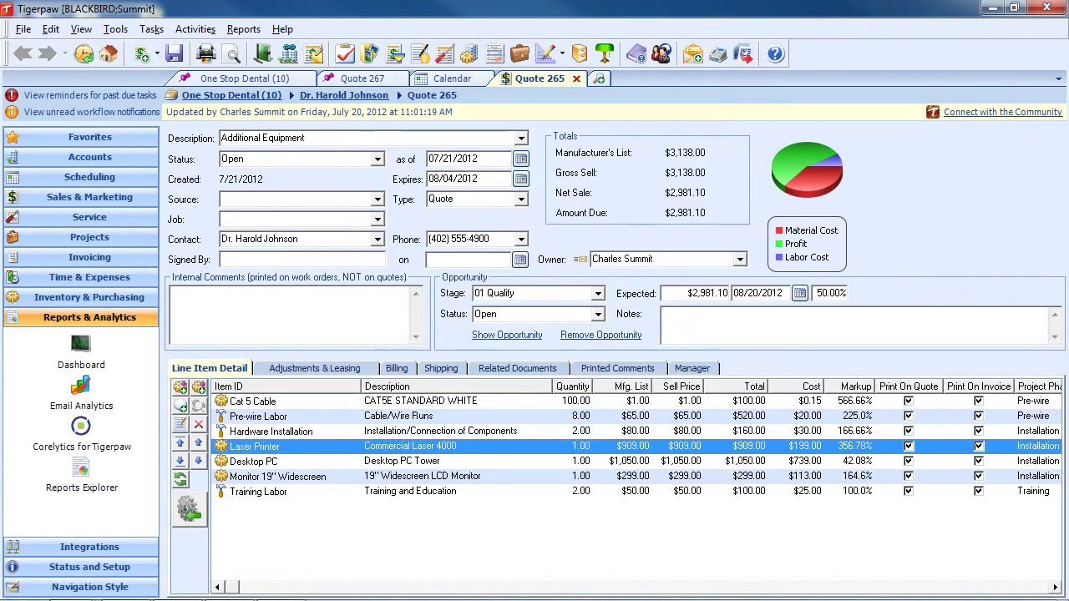
Step: Try the quote-level discount methods in Adjustments & Leasing: percentage, dollar amount, sell-for price and margin
click(336, 373)
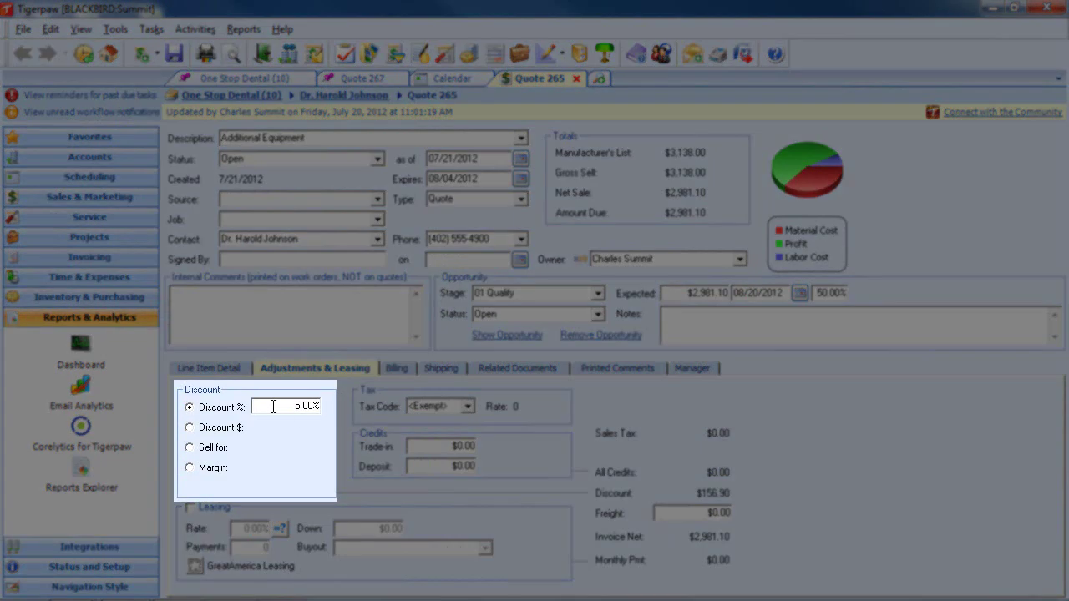
click(271, 406)
click(189, 427)
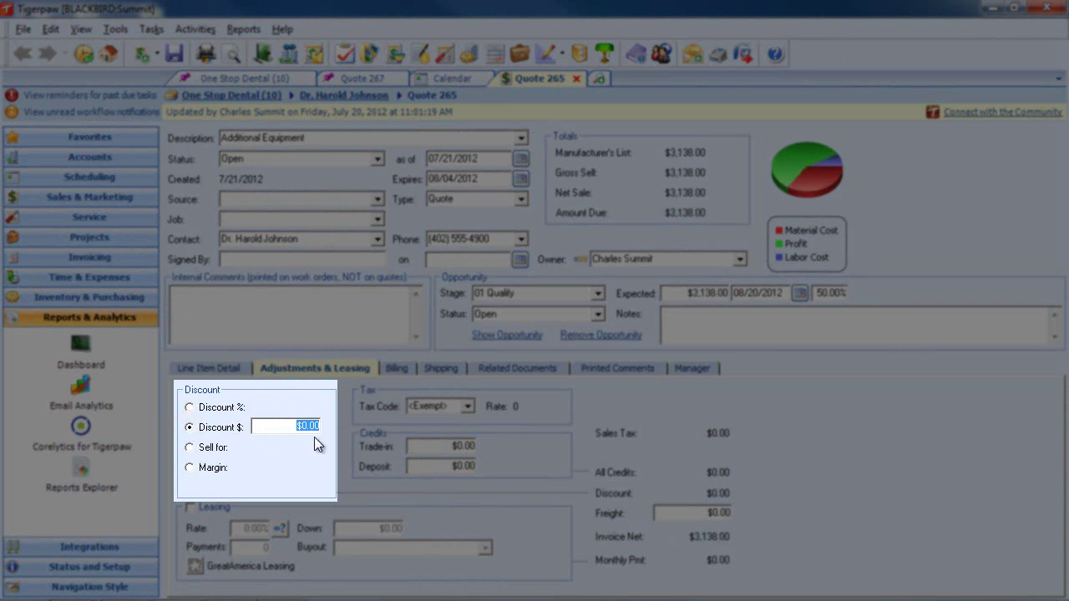
click(188, 448)
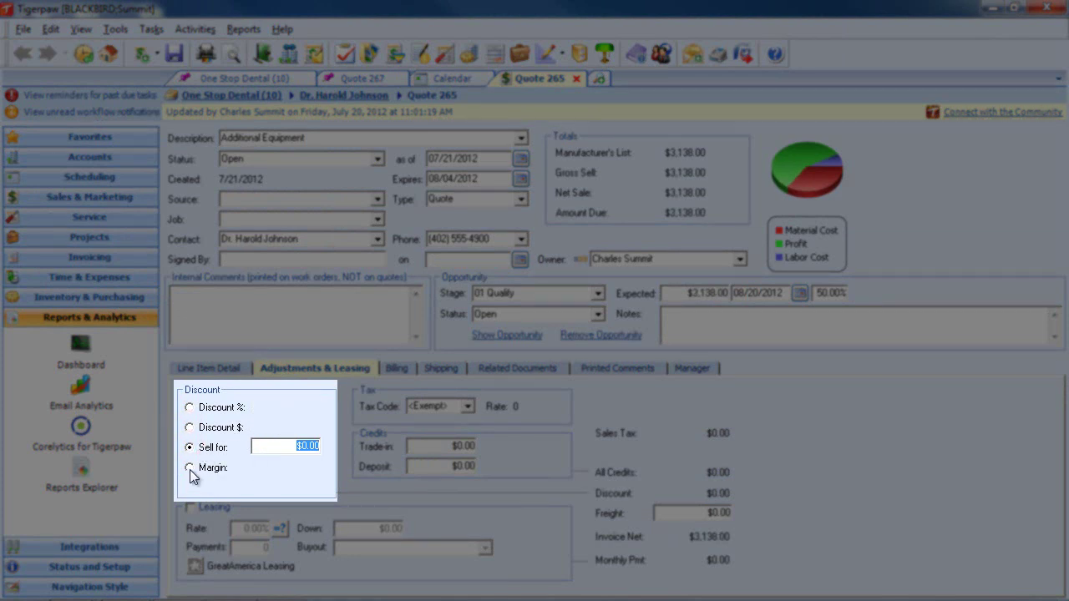
click(189, 468)
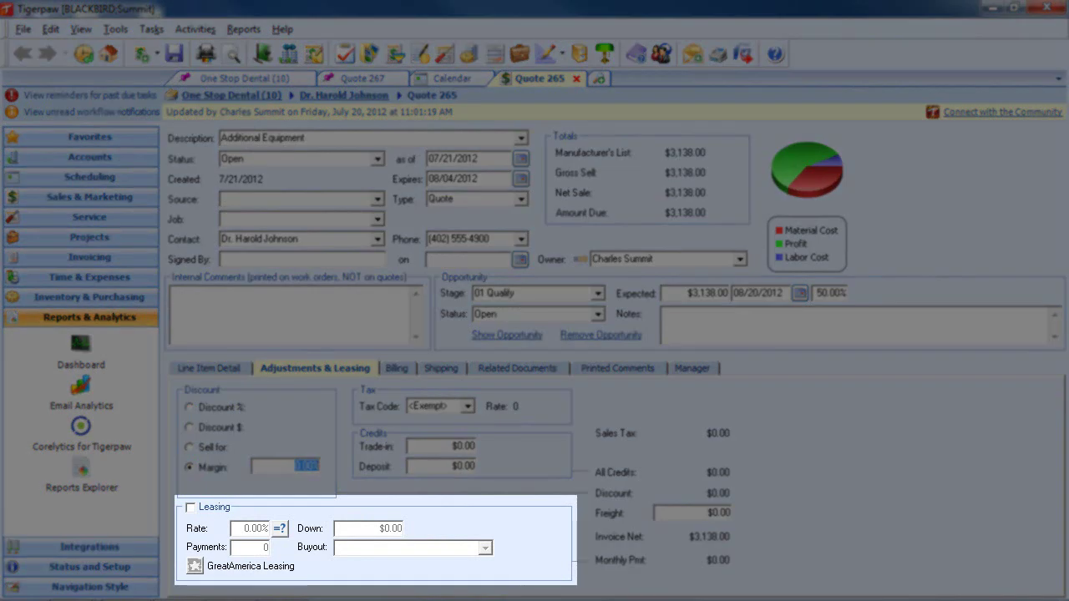
Step: Turn leasing on and off again for the quote, and restore the percentage discount of 5.00%
click(191, 507)
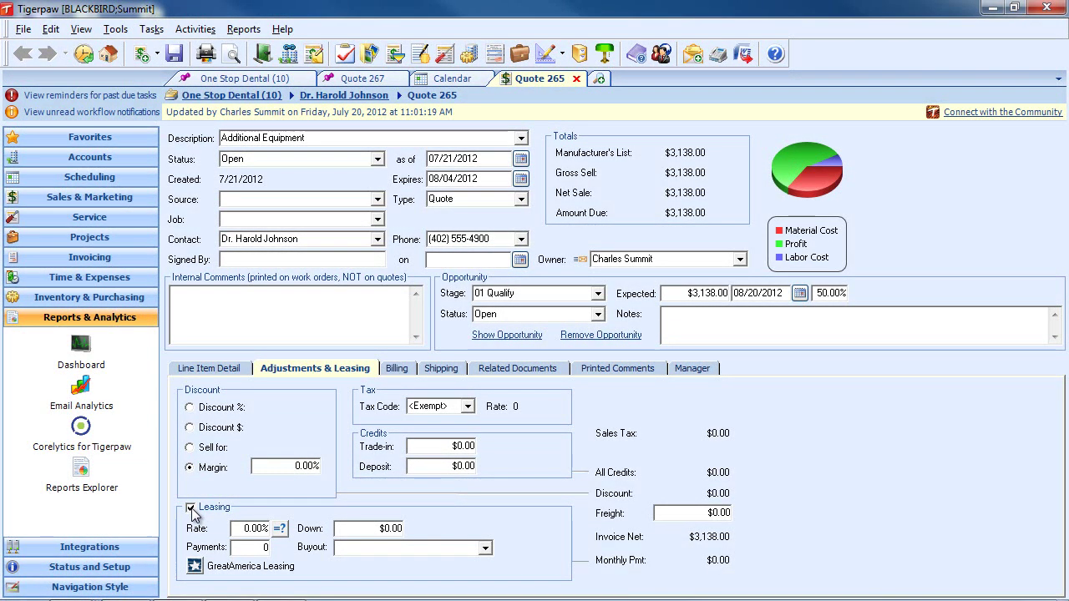
click(190, 507)
click(190, 408)
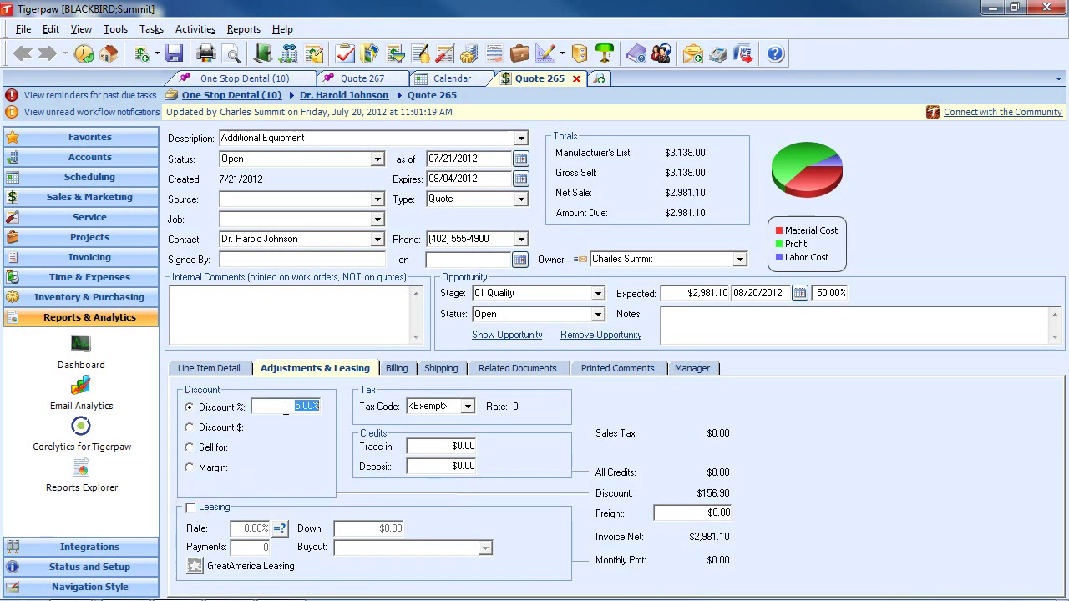
Step: Check the quote's contact and examine its manager information on approval, hours and profitability
click(311, 239)
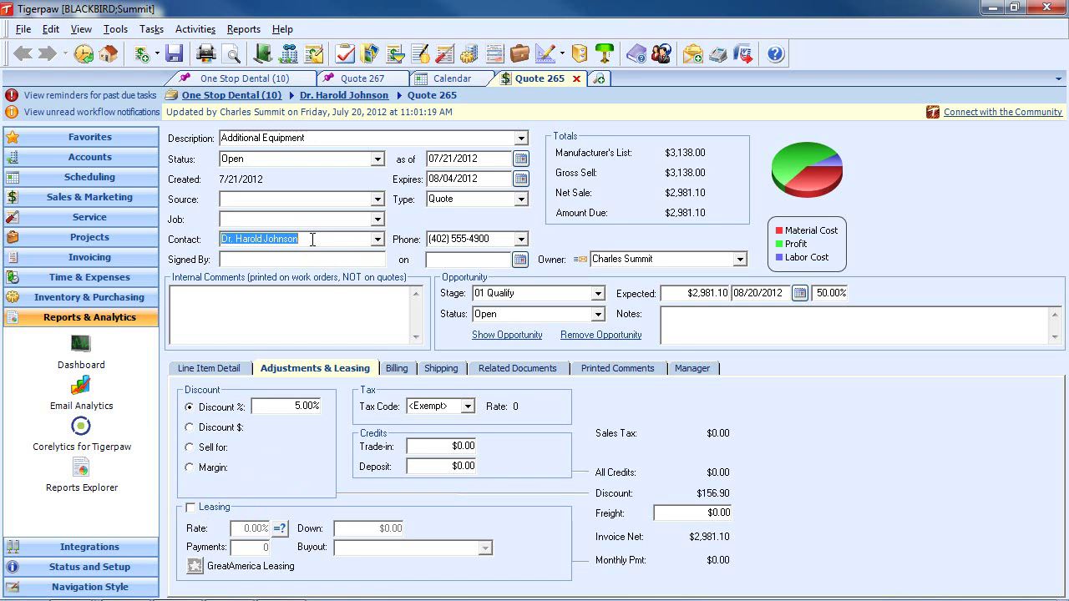
click(699, 367)
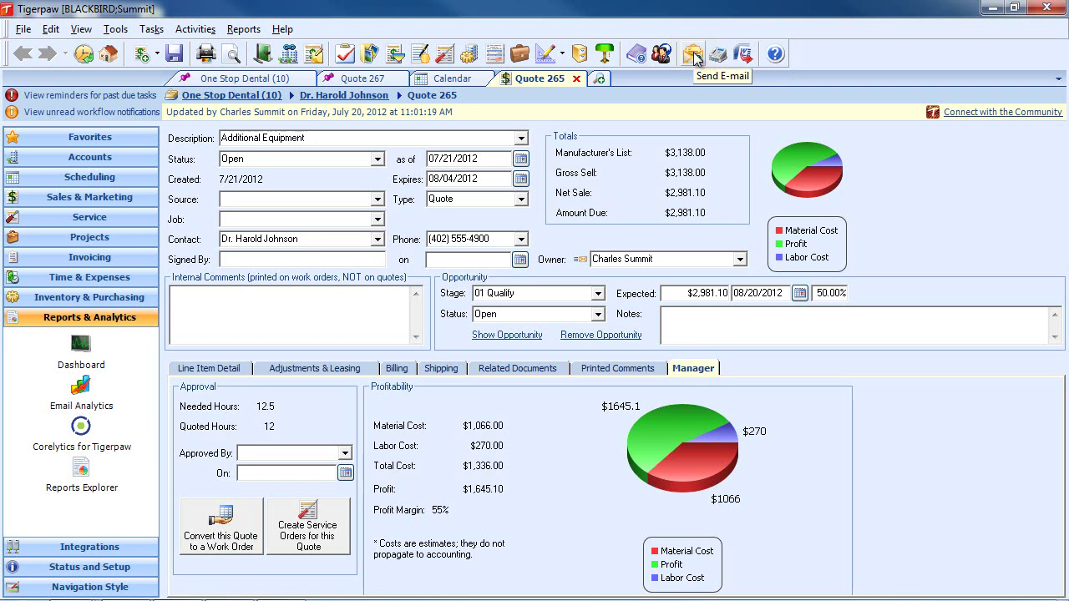
Step: Preview quote 265 as a proposal with all line item details, review its cover and itemized page, and close the preview
click(232, 54)
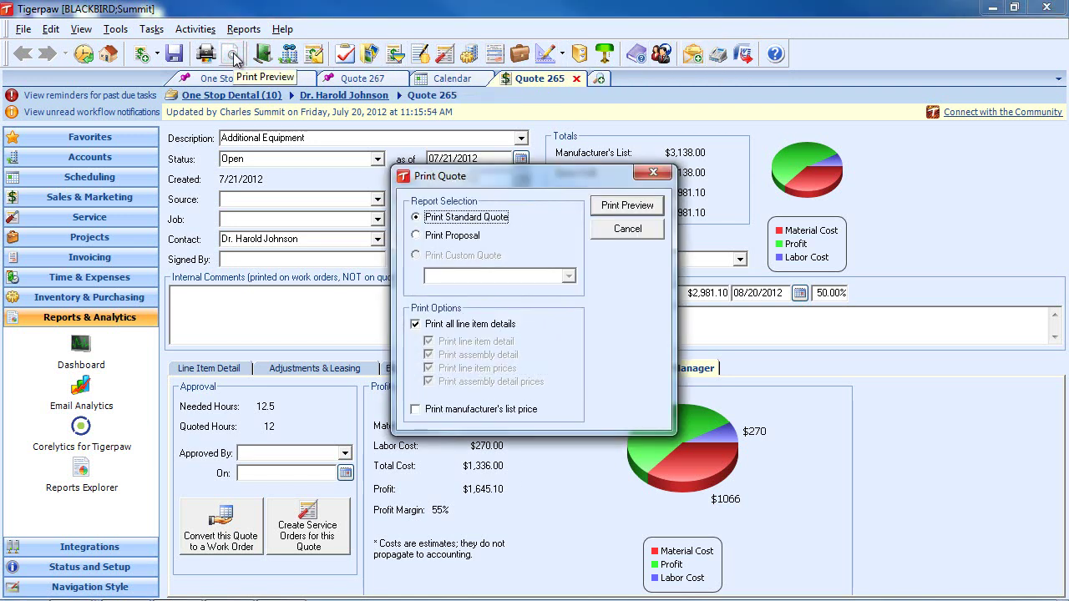
click(418, 236)
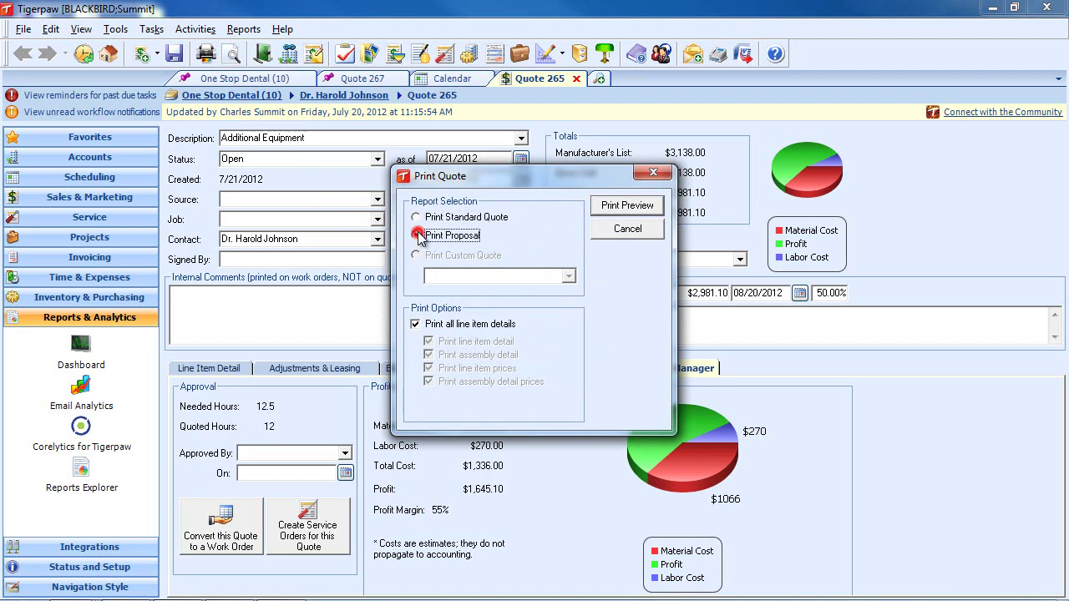
click(620, 205)
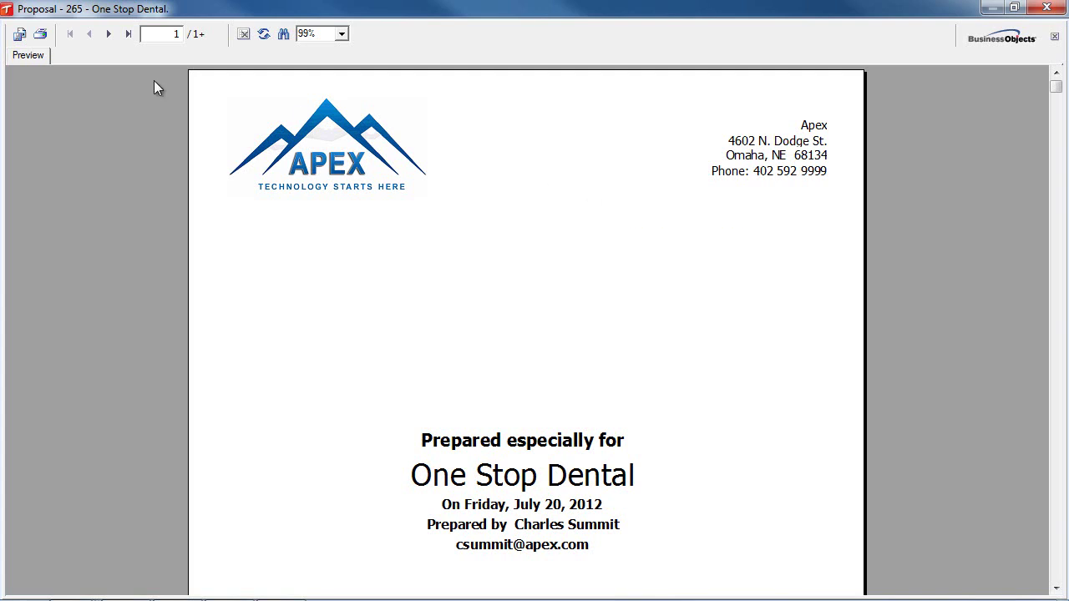
click(109, 34)
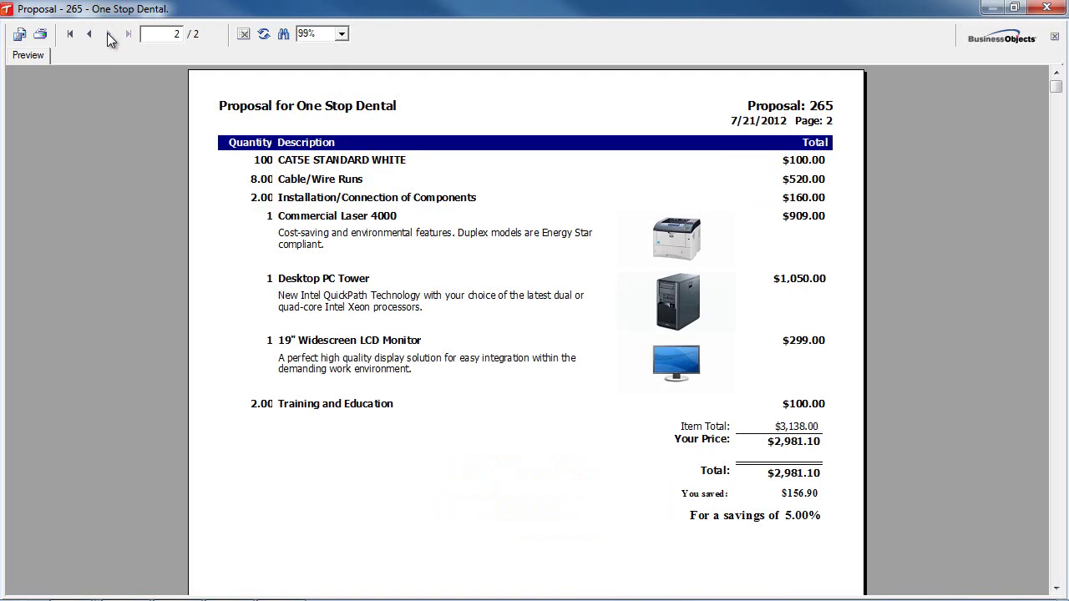
click(1046, 8)
click(639, 229)
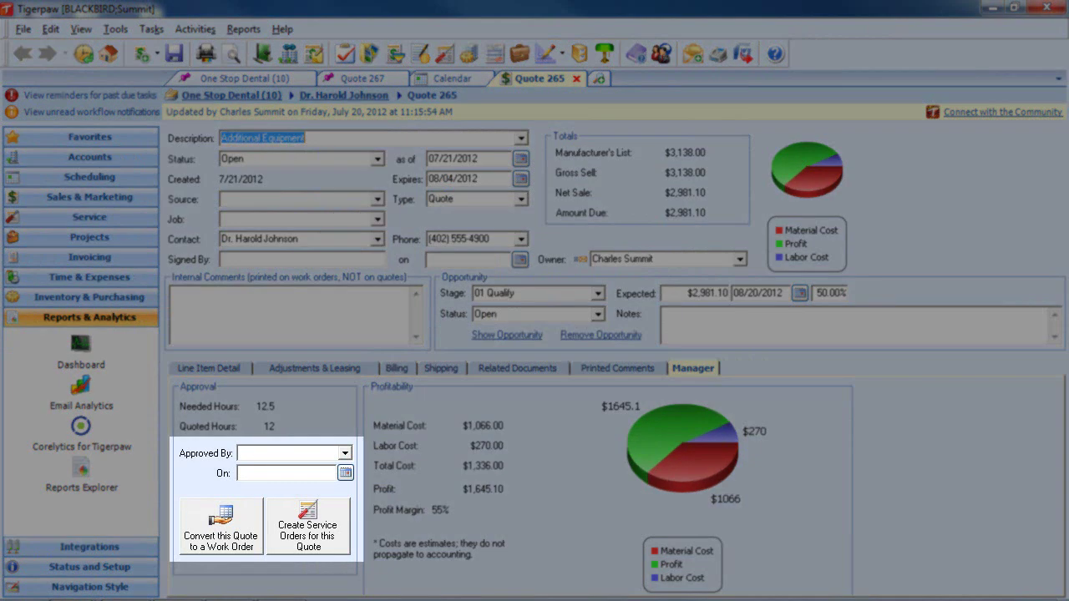
Step: Select a representative as the approver of quote 265
click(344, 452)
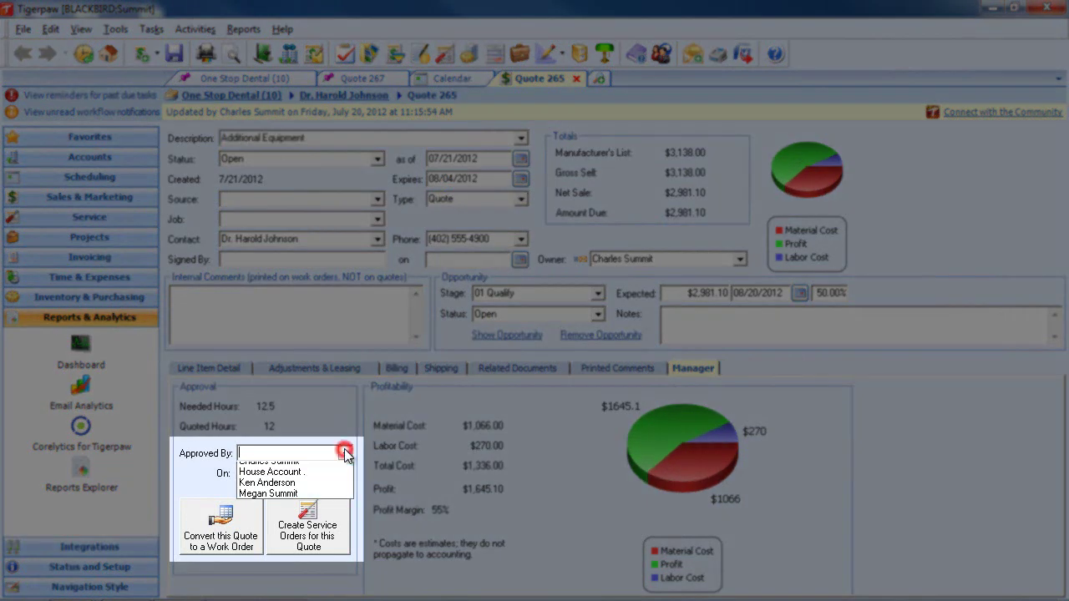
click(269, 490)
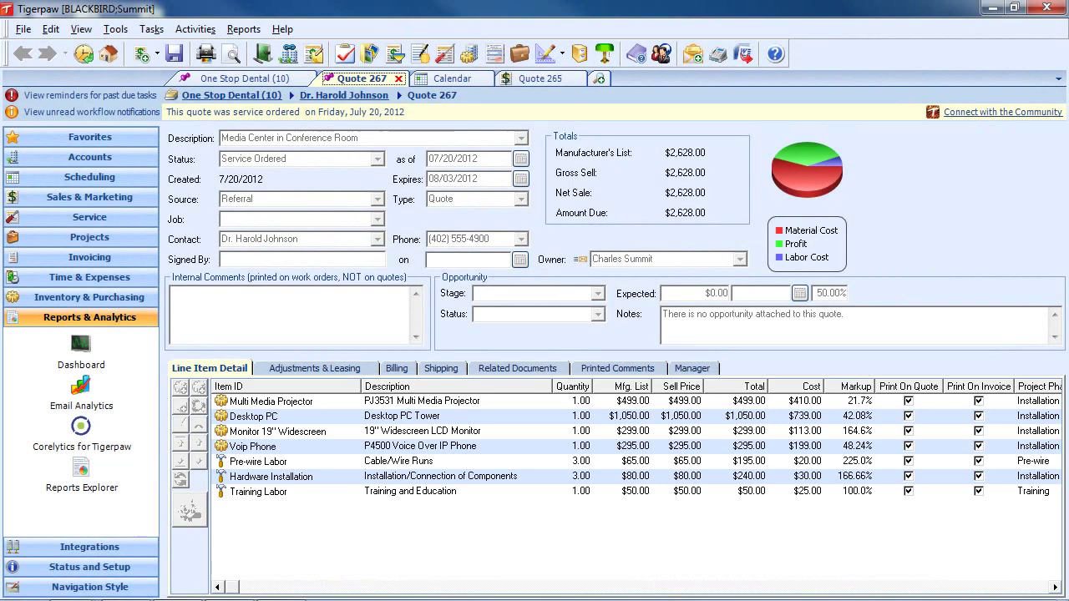
Step: Open Project 5 from quote 267's related documents, and review the project's quotes, service orders and phases
click(501, 368)
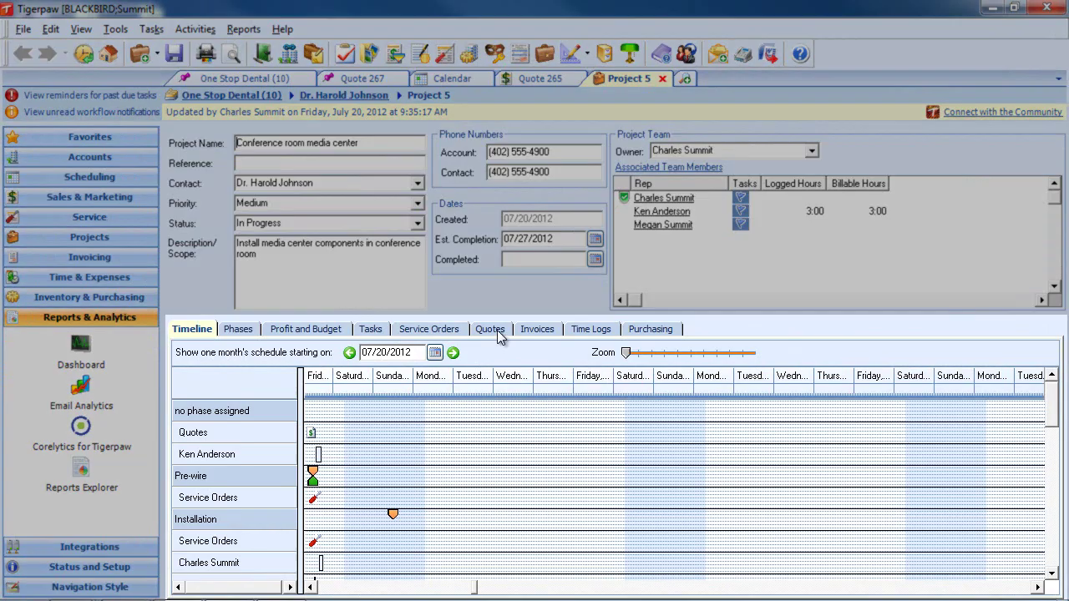
click(492, 330)
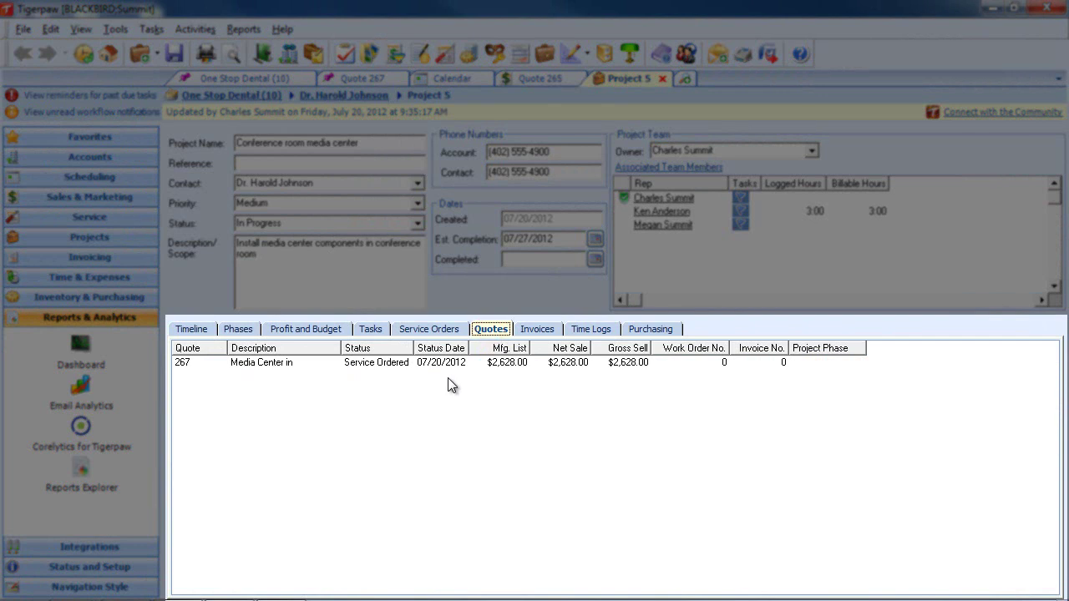
click(451, 329)
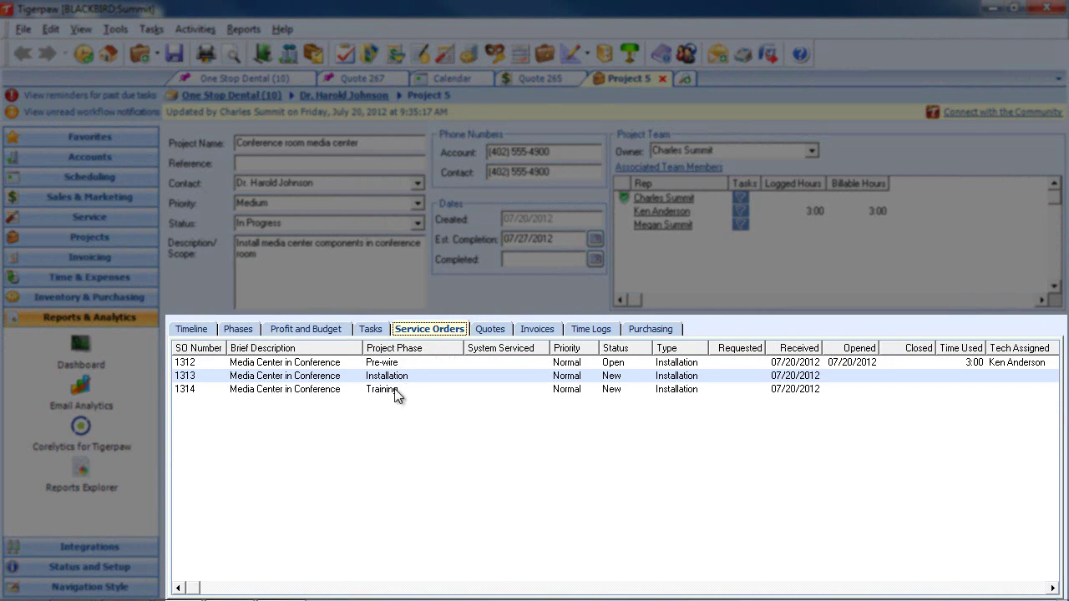
click(238, 331)
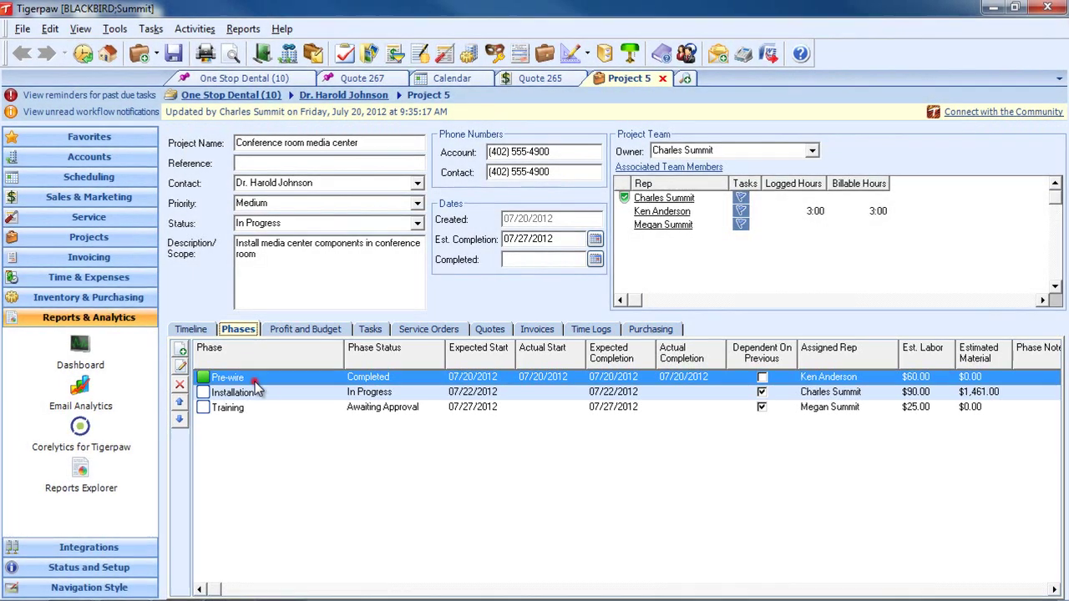
Step: Open the Pre-wire phase of Project 5, review its dates, assigned rep and checklist, and close the phase details
double_click(256, 379)
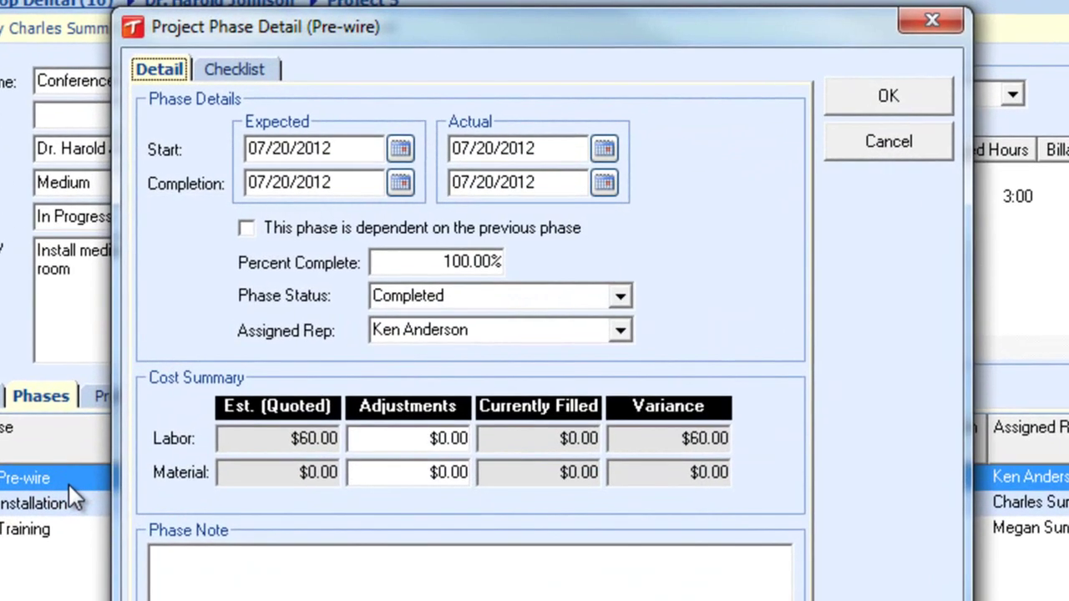
click(356, 149)
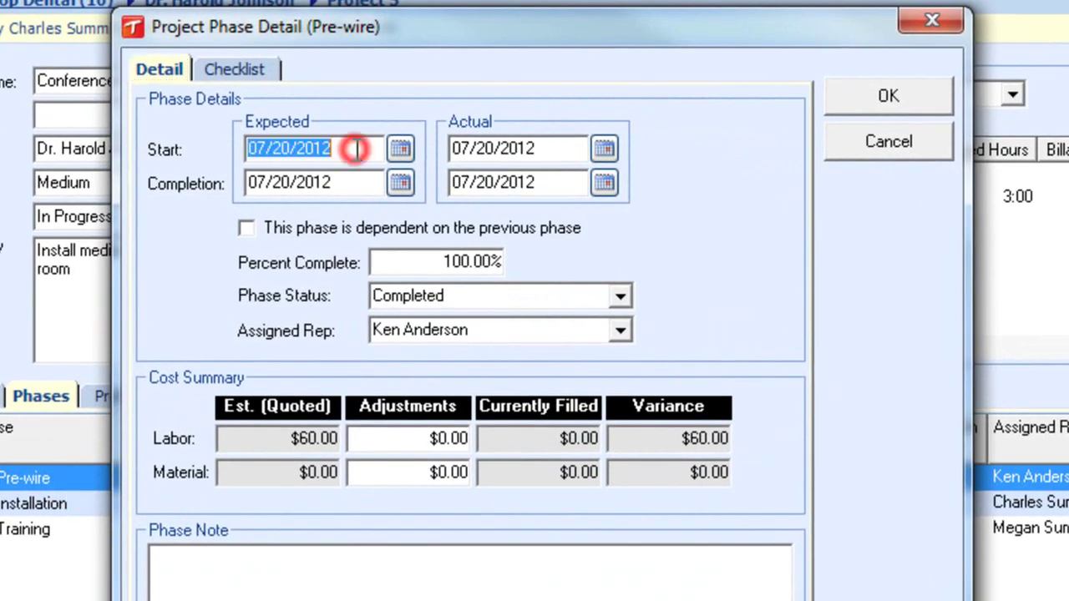
click(341, 183)
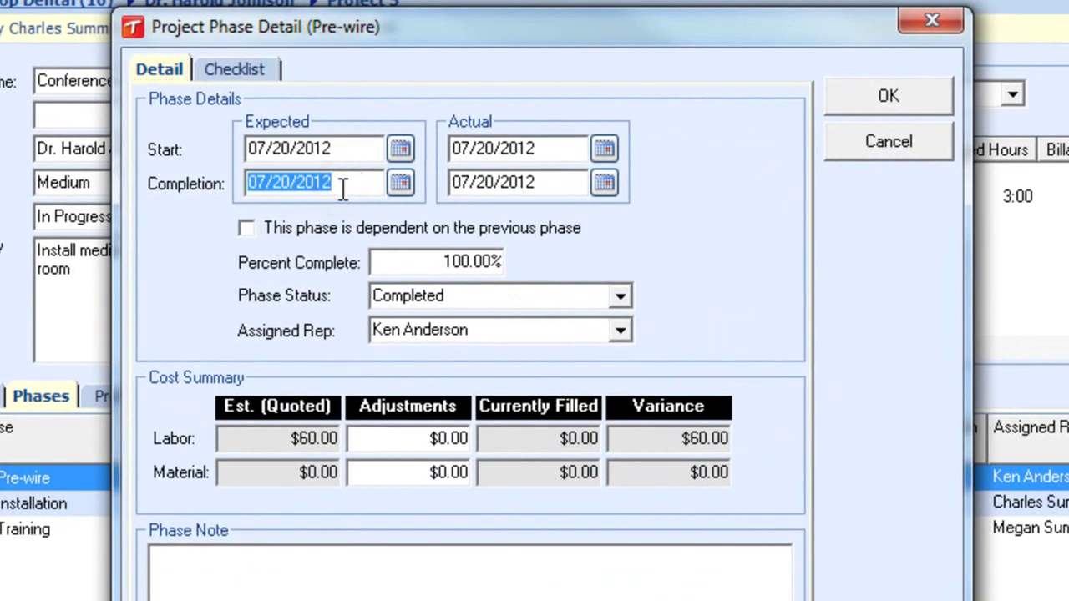
click(547, 148)
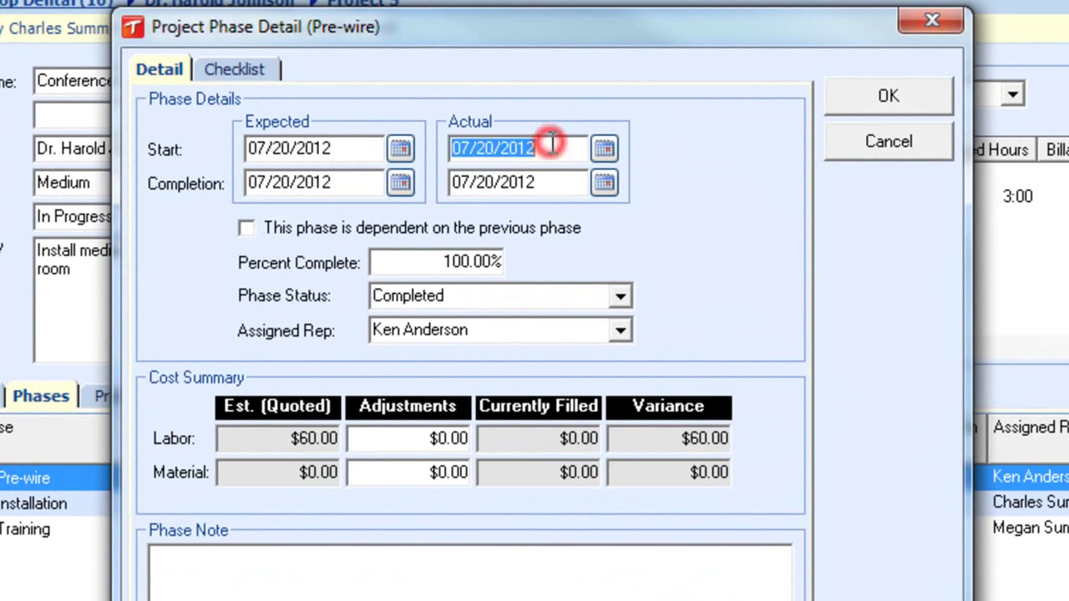
click(554, 184)
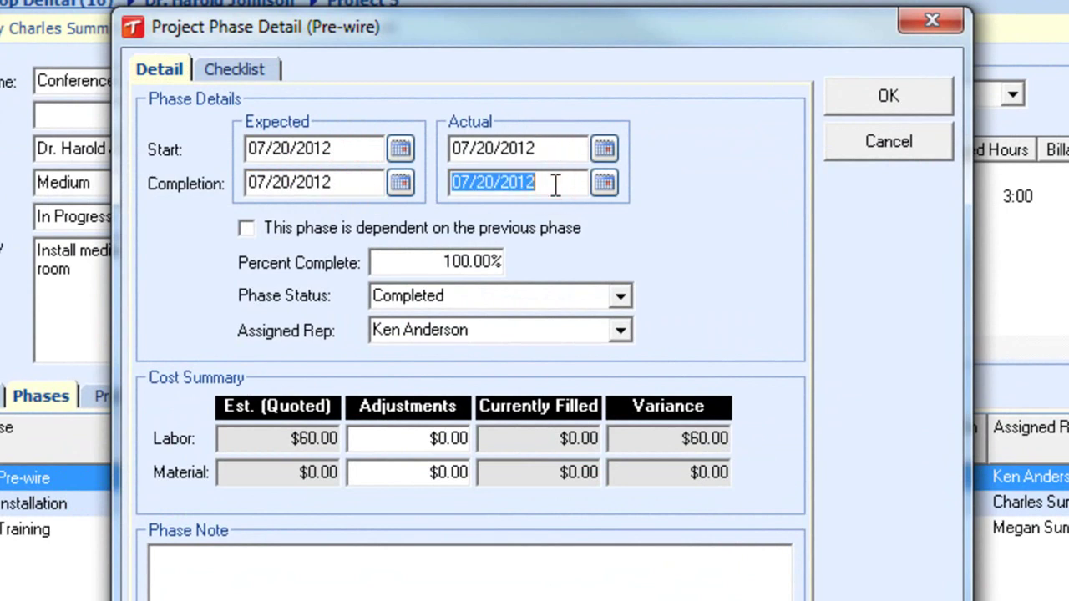
click(497, 331)
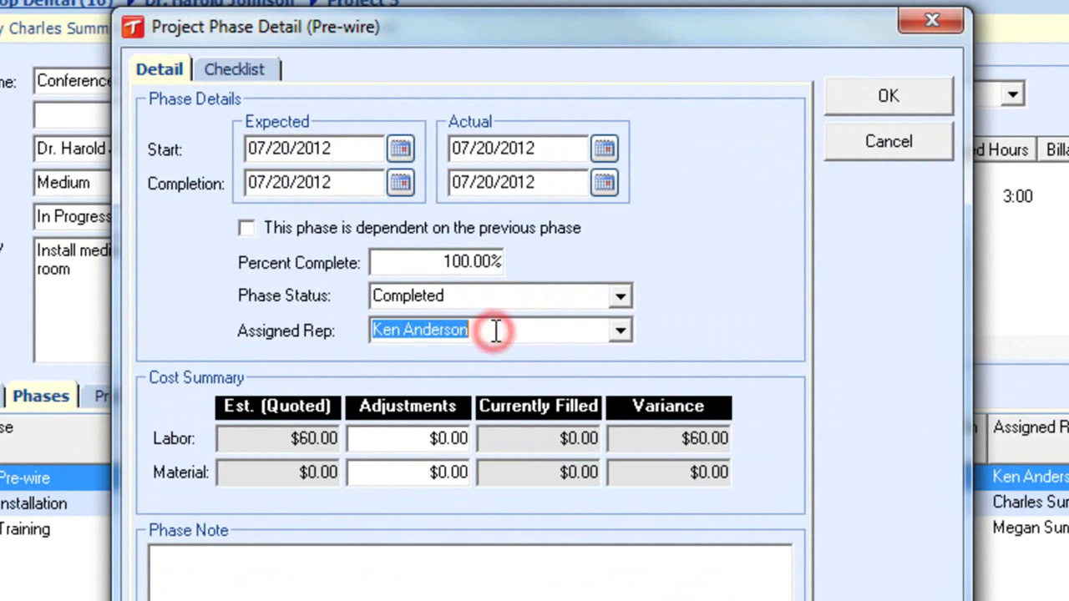
click(277, 72)
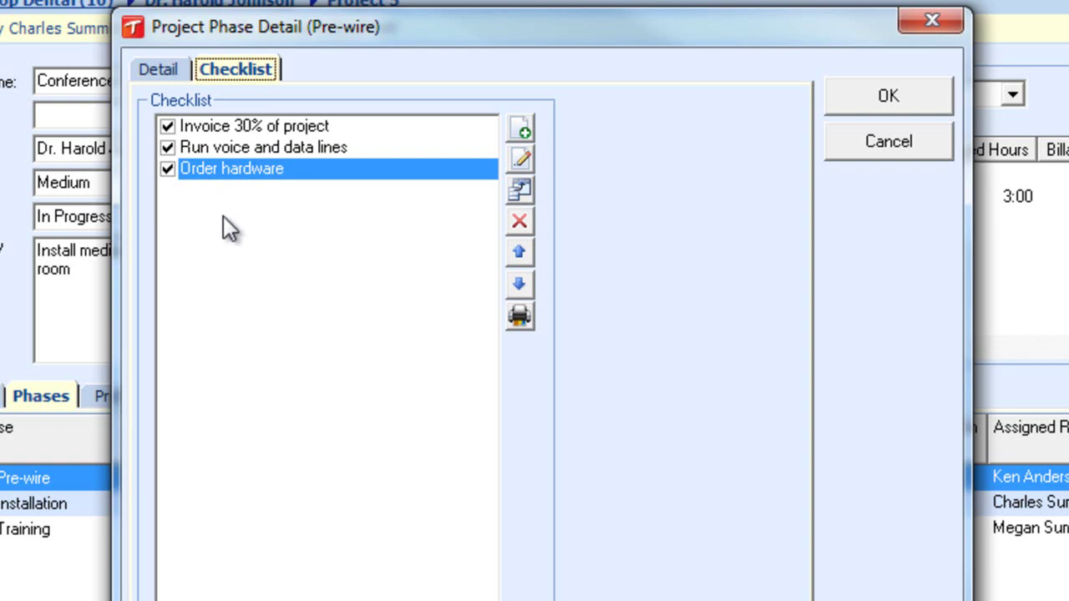
click(882, 98)
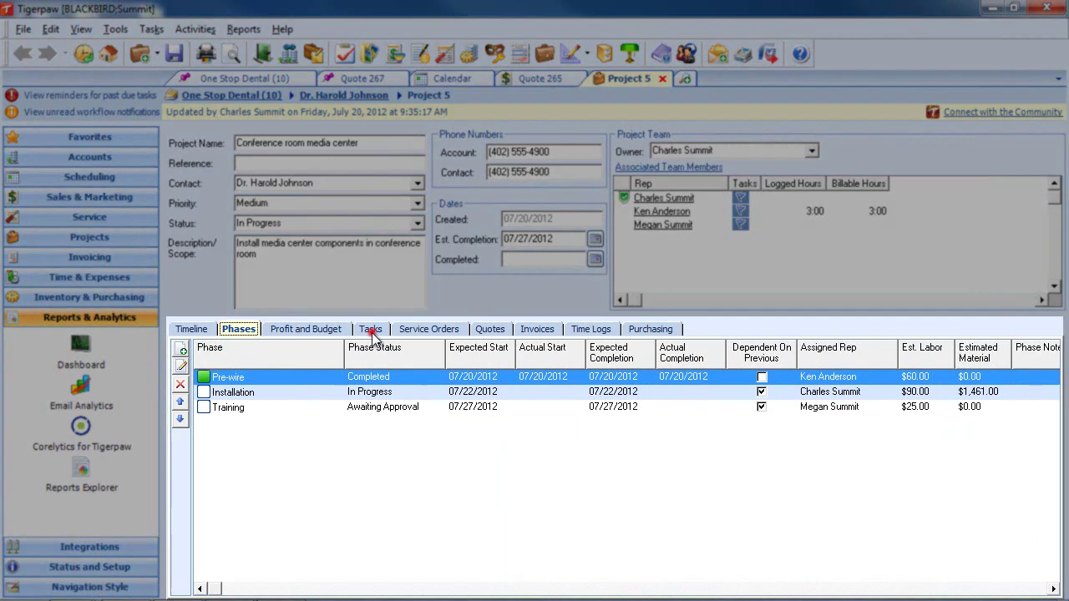
Step: Review the project's tasks, time logs and purchase orders, including the items ordered but not received
click(371, 331)
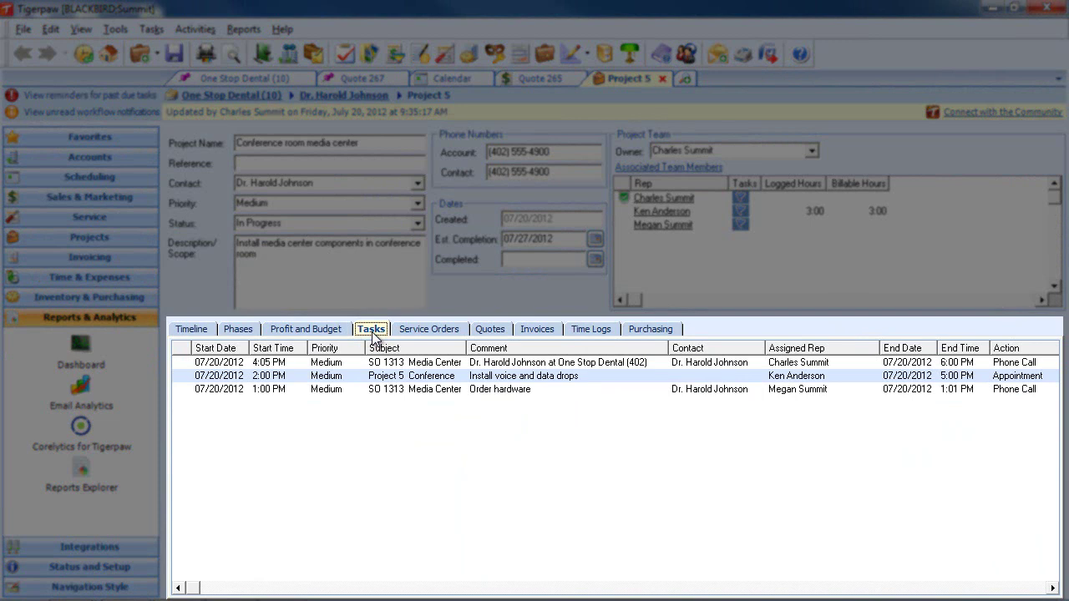
click(601, 332)
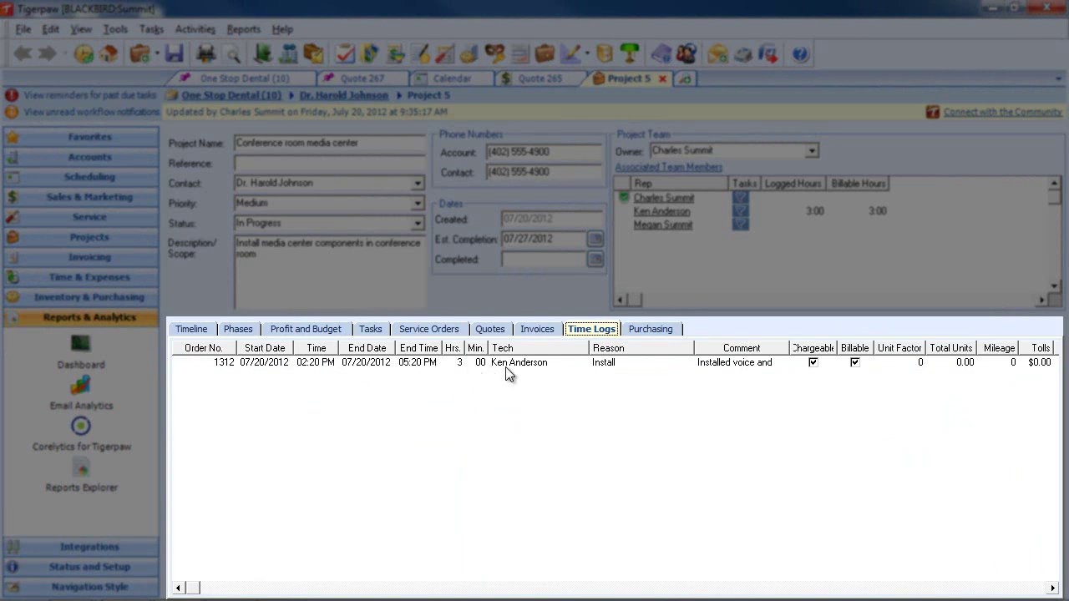
click(659, 329)
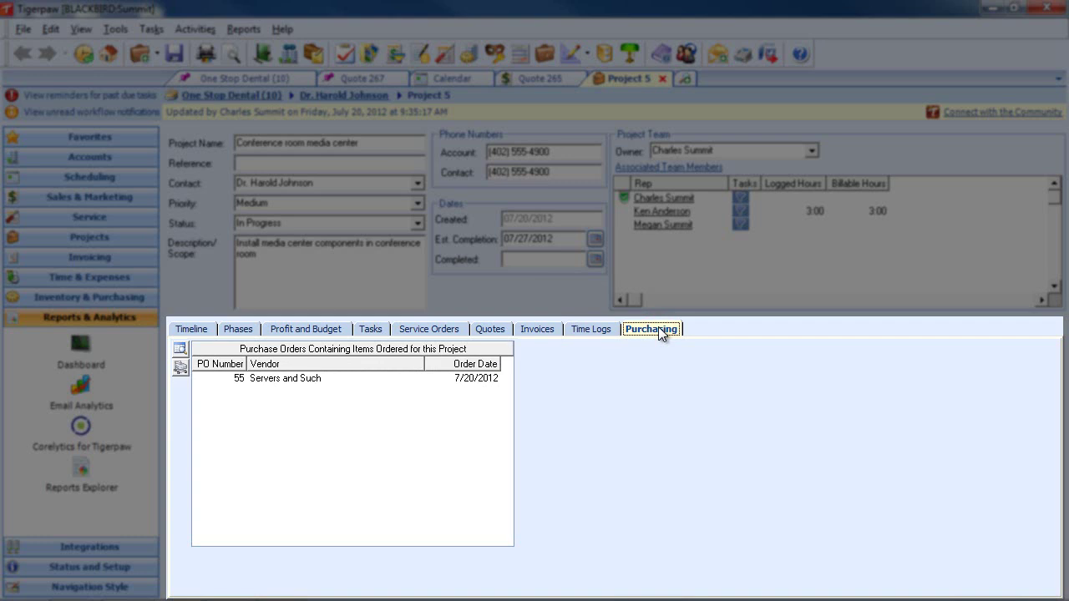
click(180, 367)
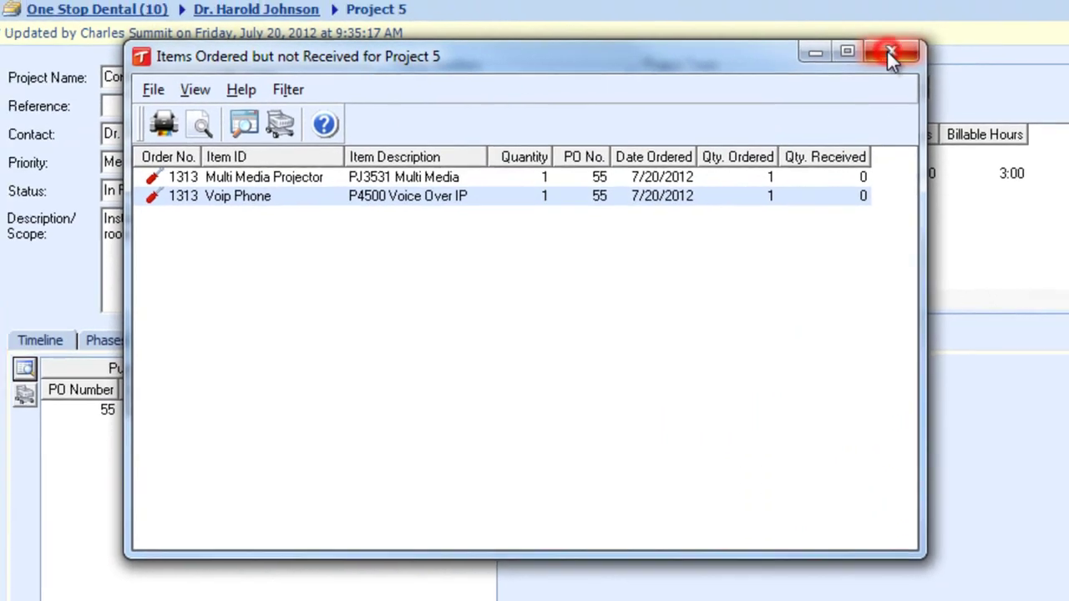
click(909, 39)
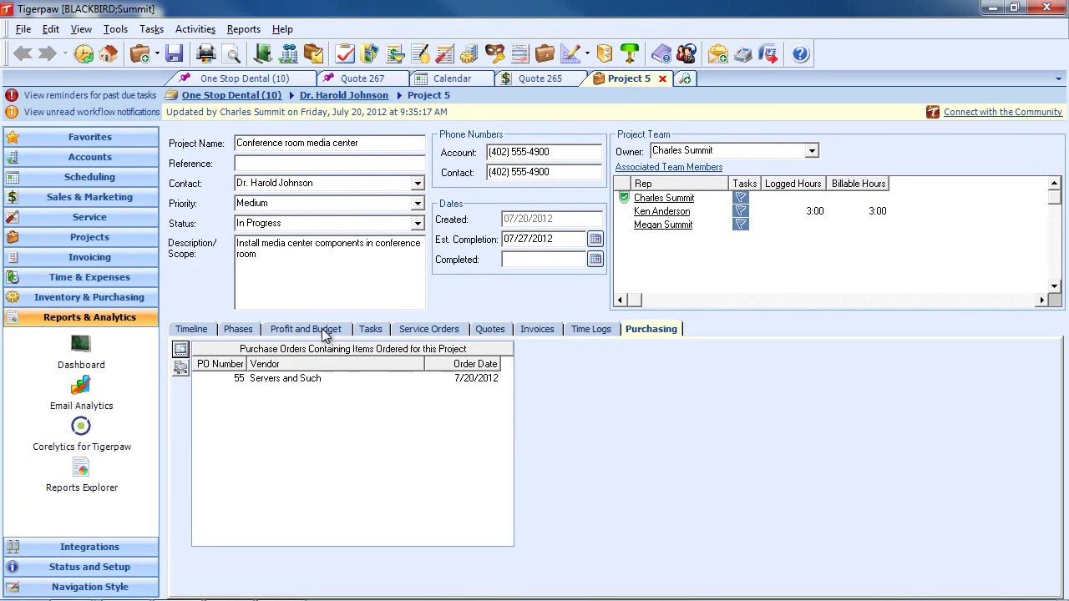
Step: Examine the project's estimated versus actual profit figures, its approved budget and its budget warning threshold
click(315, 333)
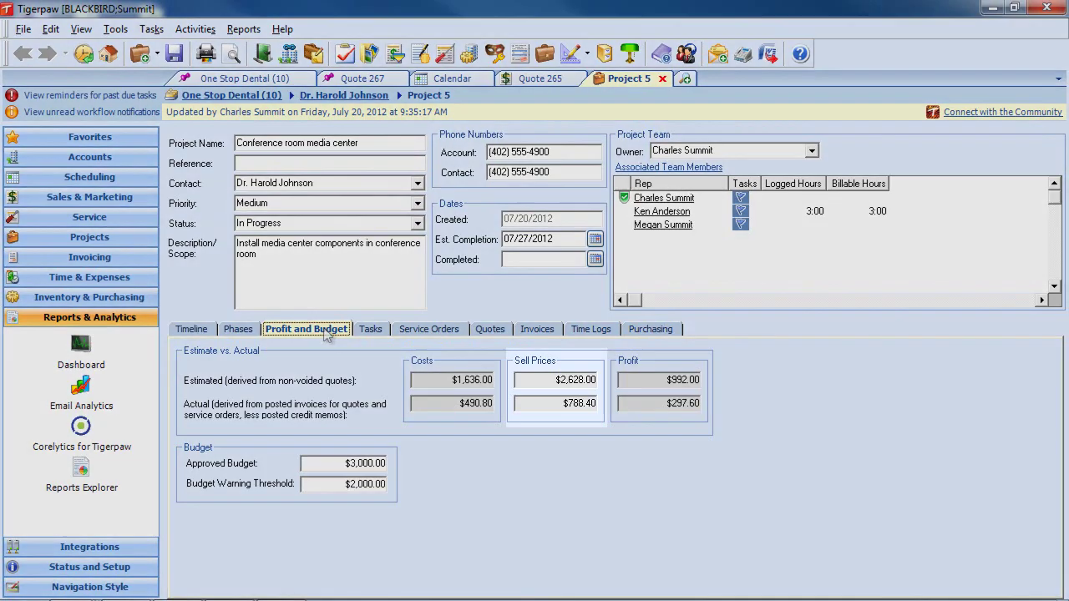
key(Tab)
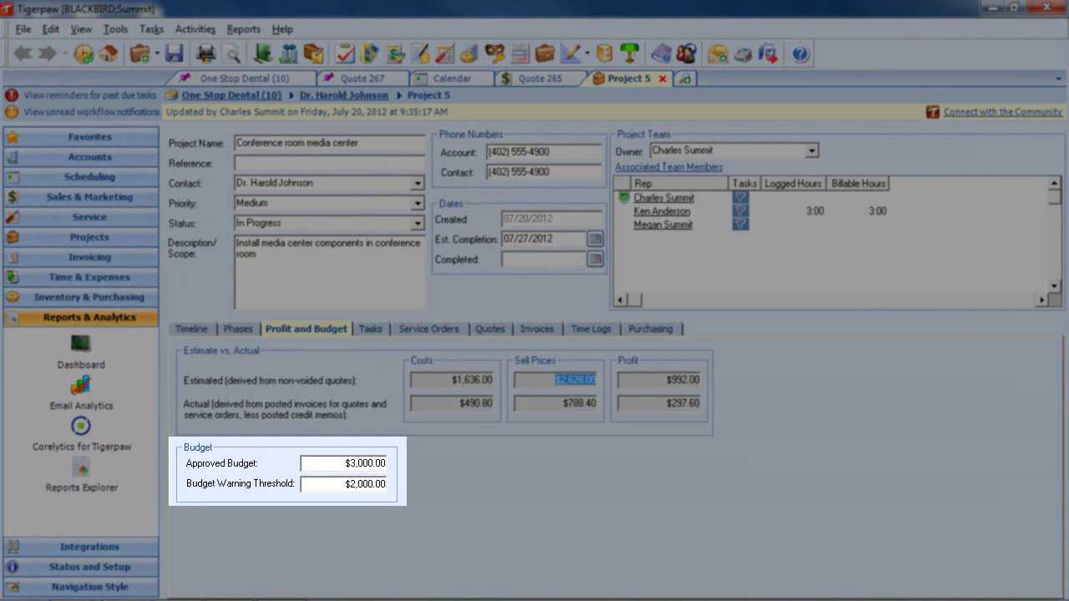
click(365, 463)
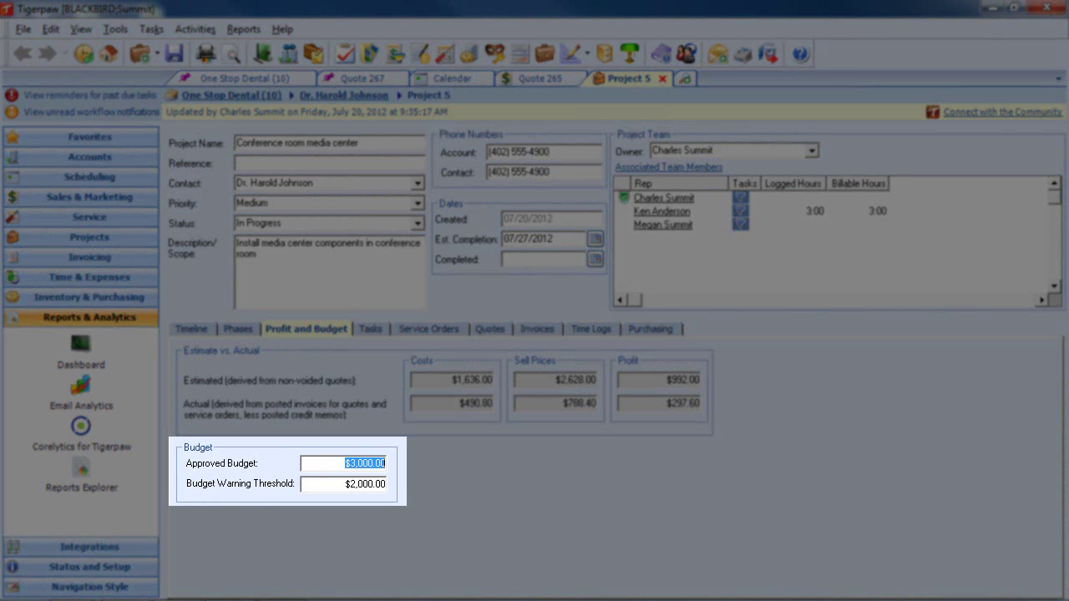
click(365, 484)
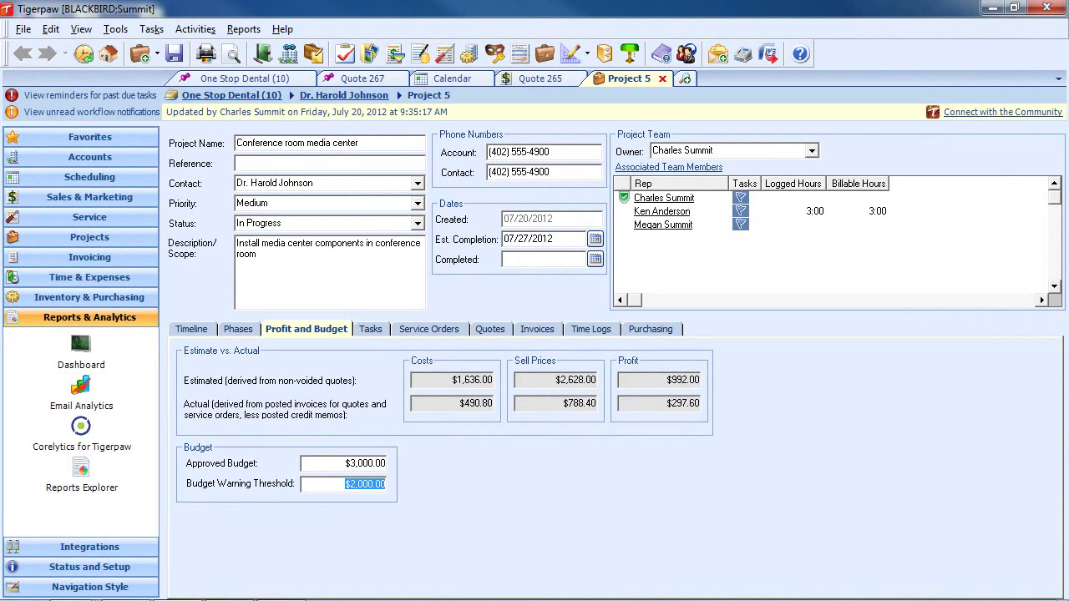
Step: Start a progressive invoice from the project's invoices, review its billing basis and percentage options, and close it without creating an invoice
click(548, 333)
click(182, 351)
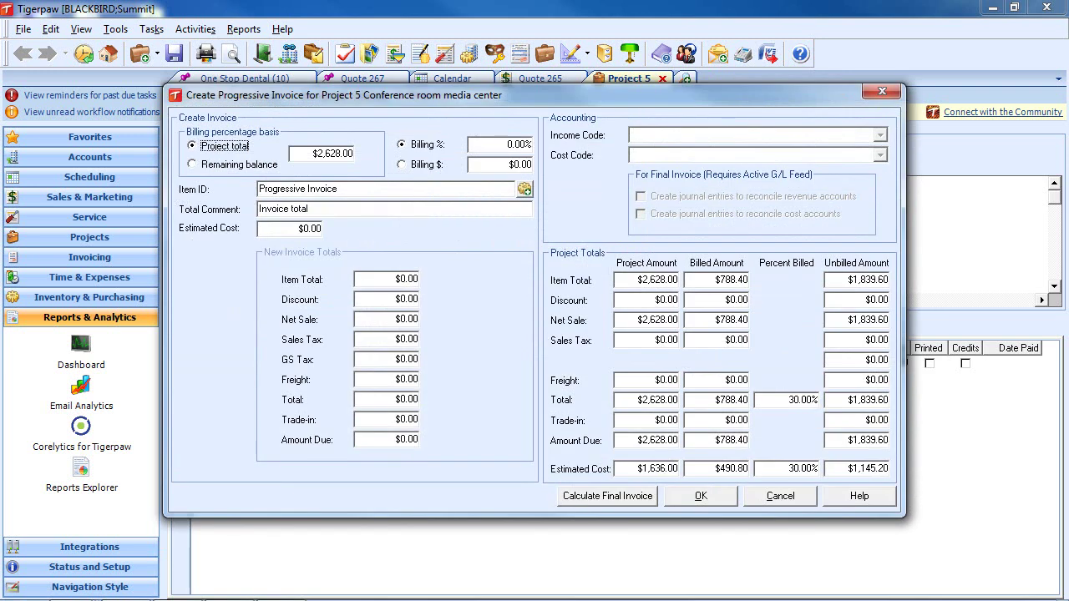
key(Tab)
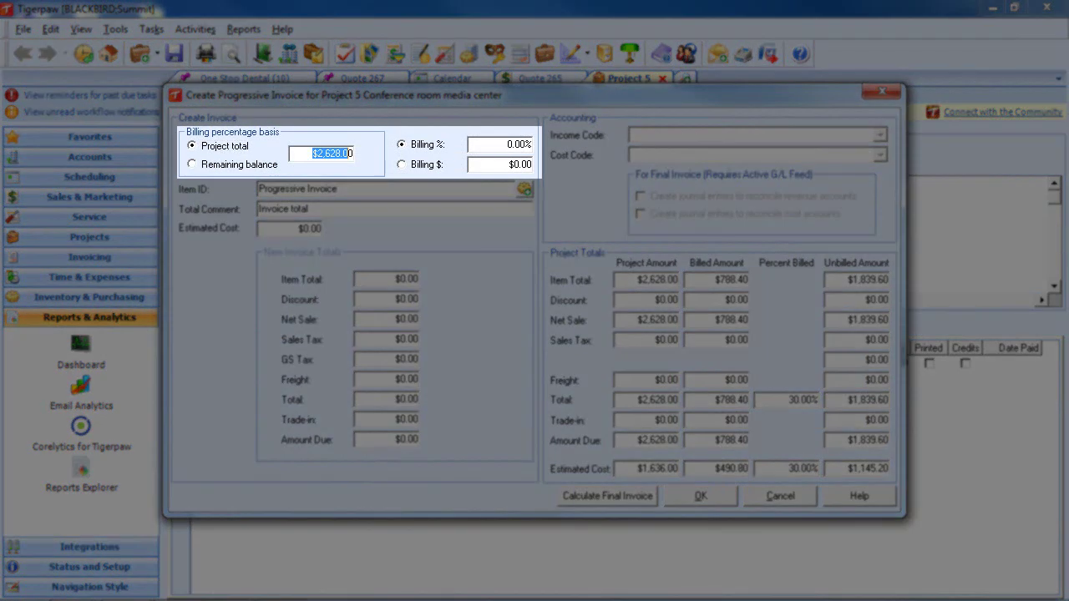
key(Tab)
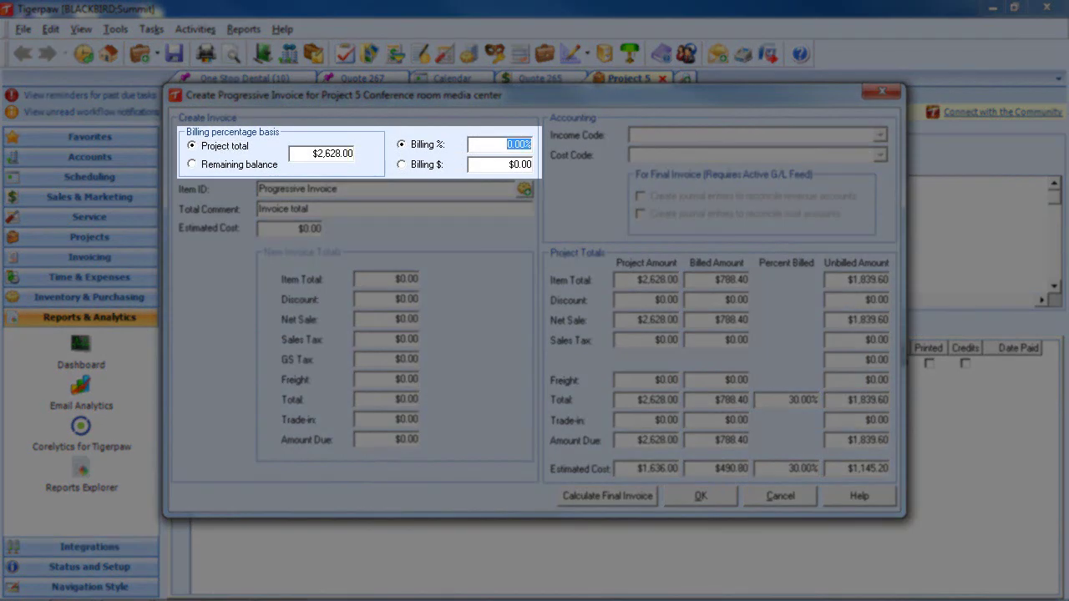
key(Tab)
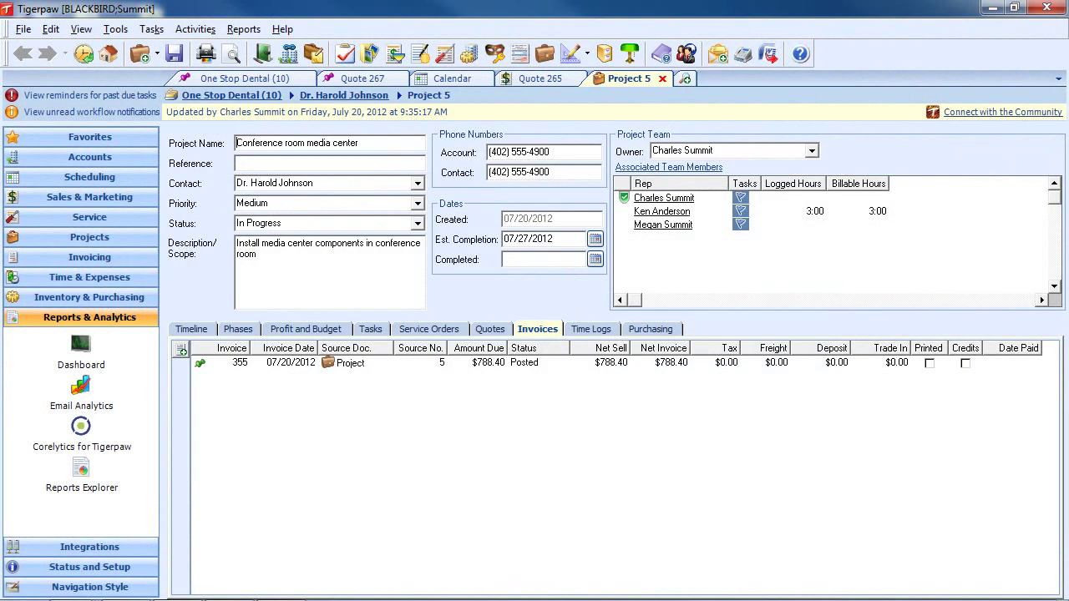
Step: Preview the Work in Progress / Job Costing report for Project 5, and close the report and the report selection
click(233, 57)
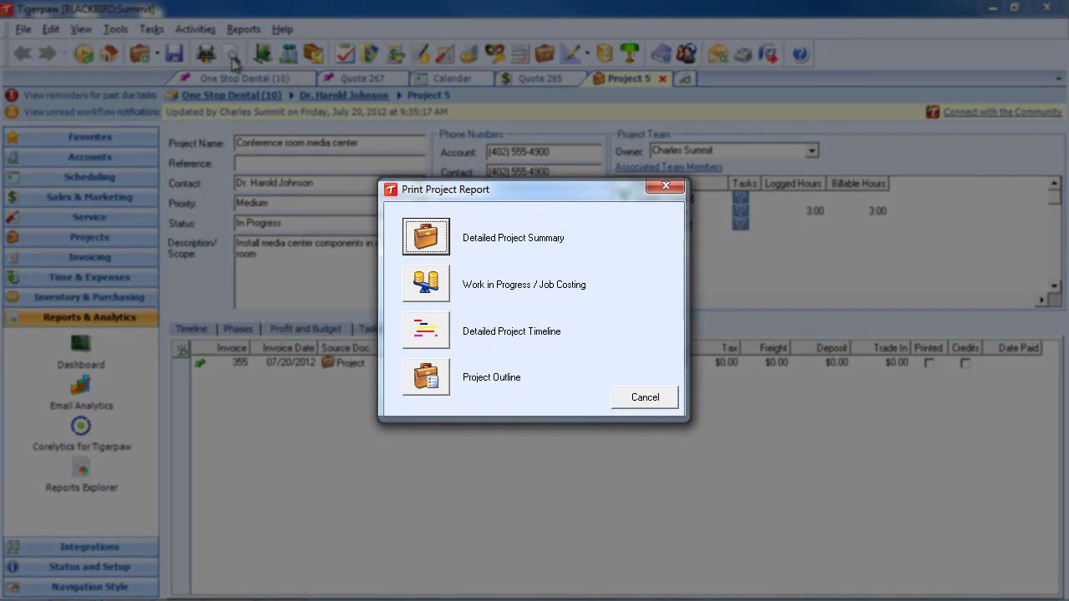
click(426, 284)
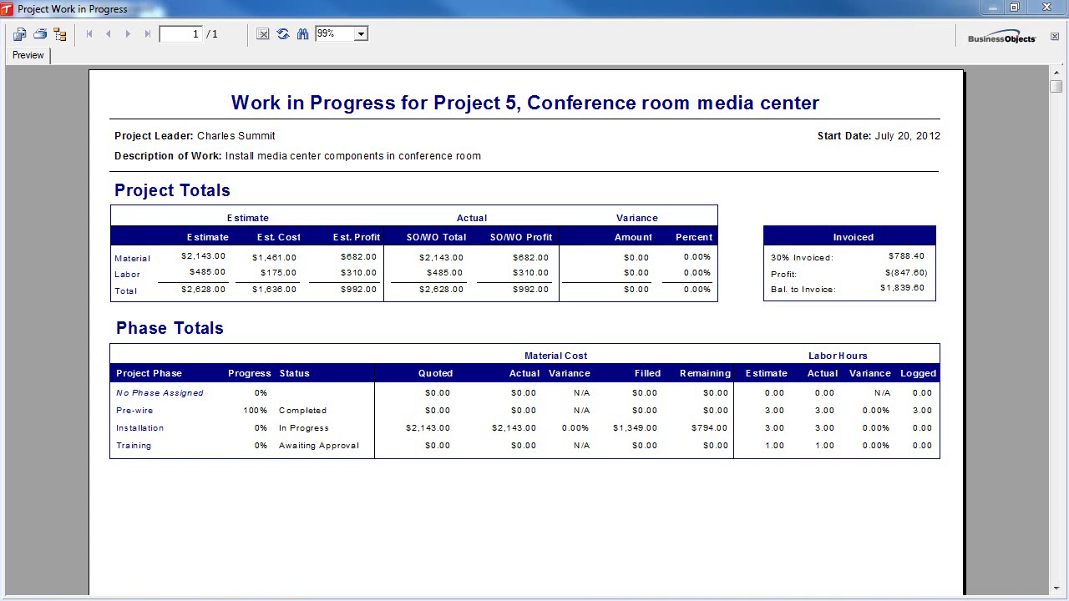
click(1047, 8)
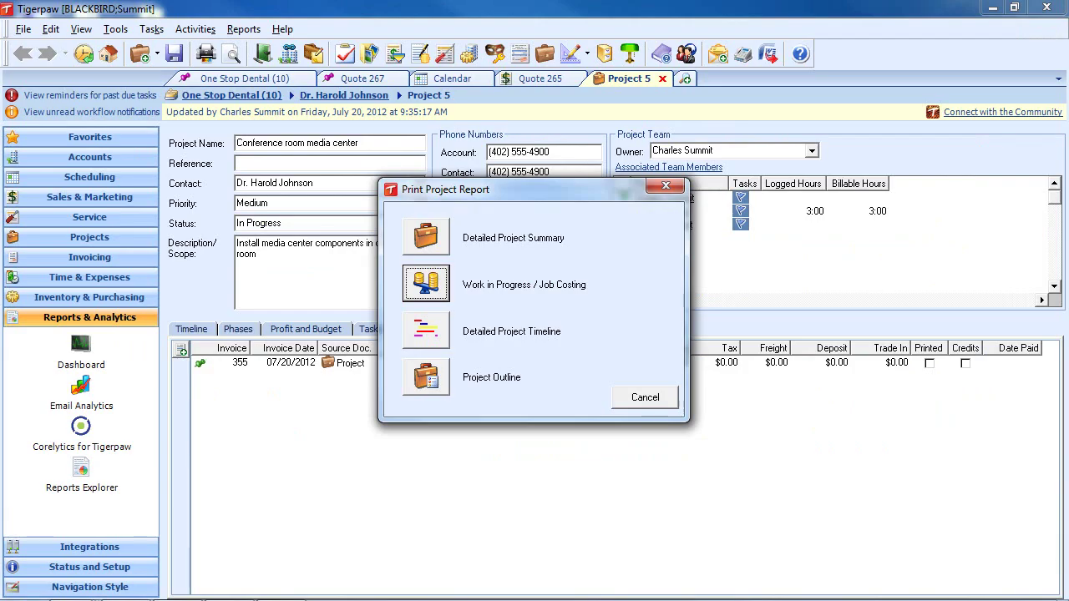
click(665, 184)
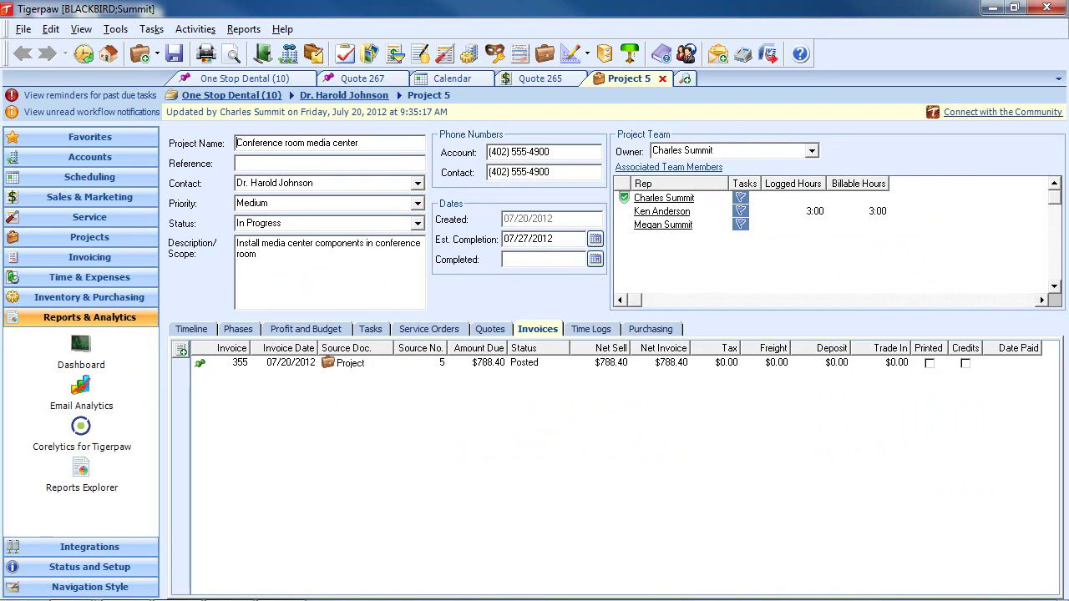
Step: Open the N-able recurring agreement from One Stop Dental's contracts and agreements, and review its customer assets, agreement parameters and linked contract
click(424, 53)
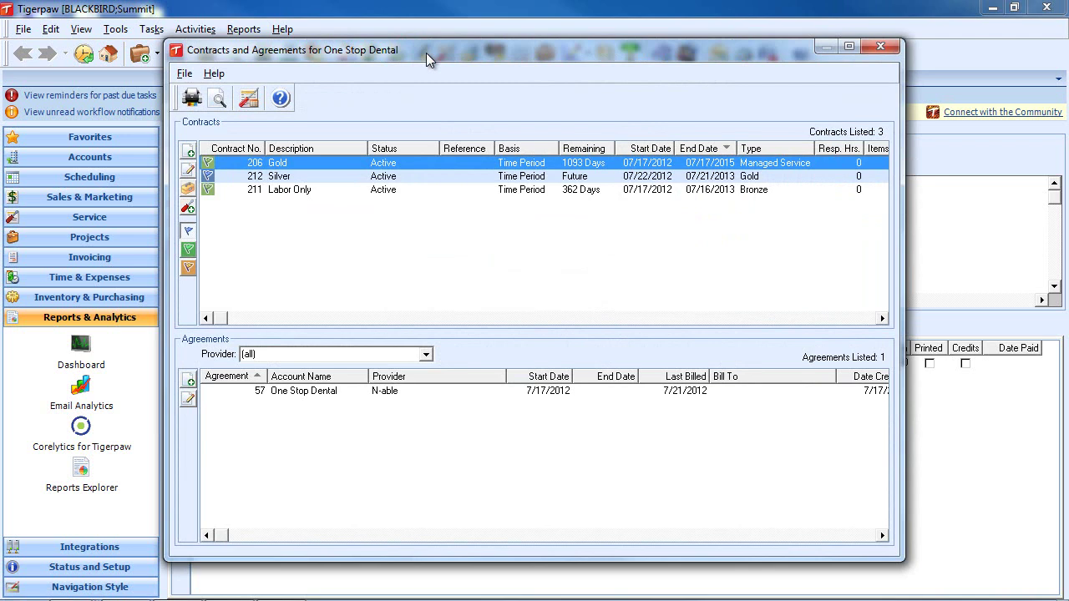
double_click(310, 392)
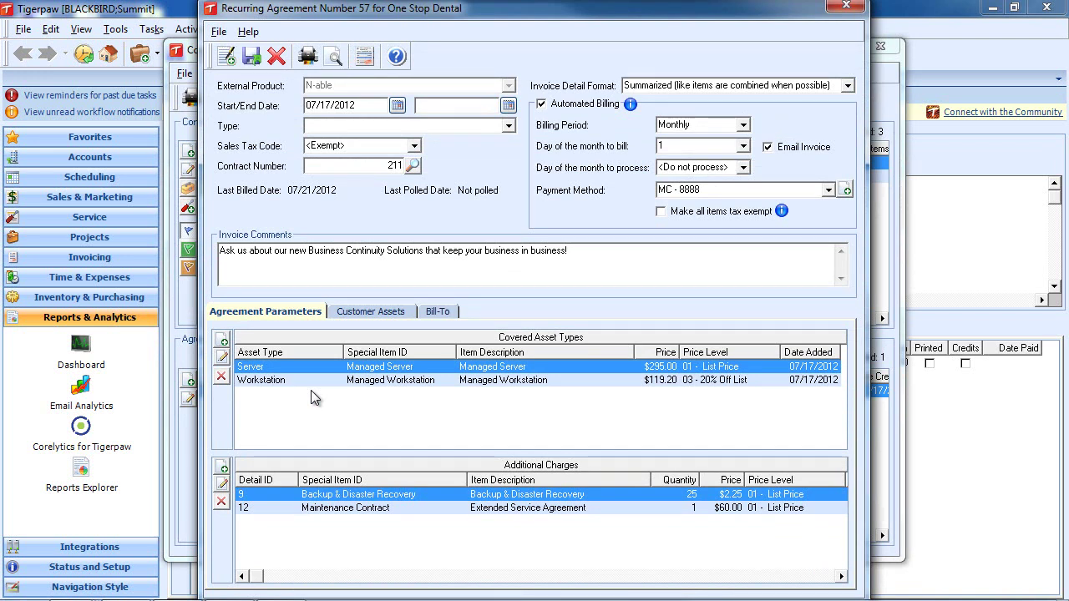
click(394, 321)
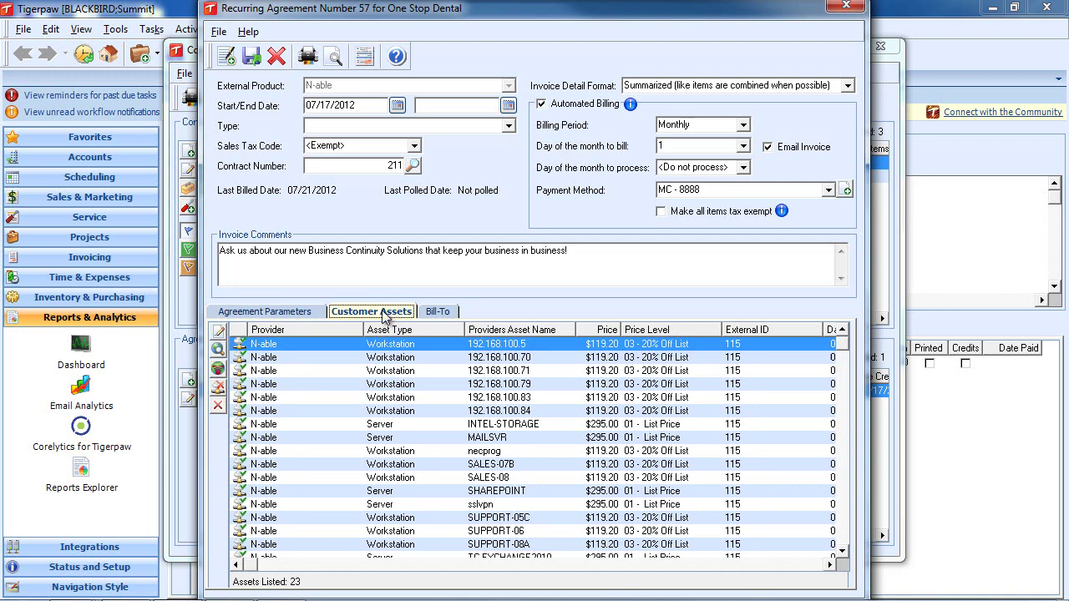
click(289, 312)
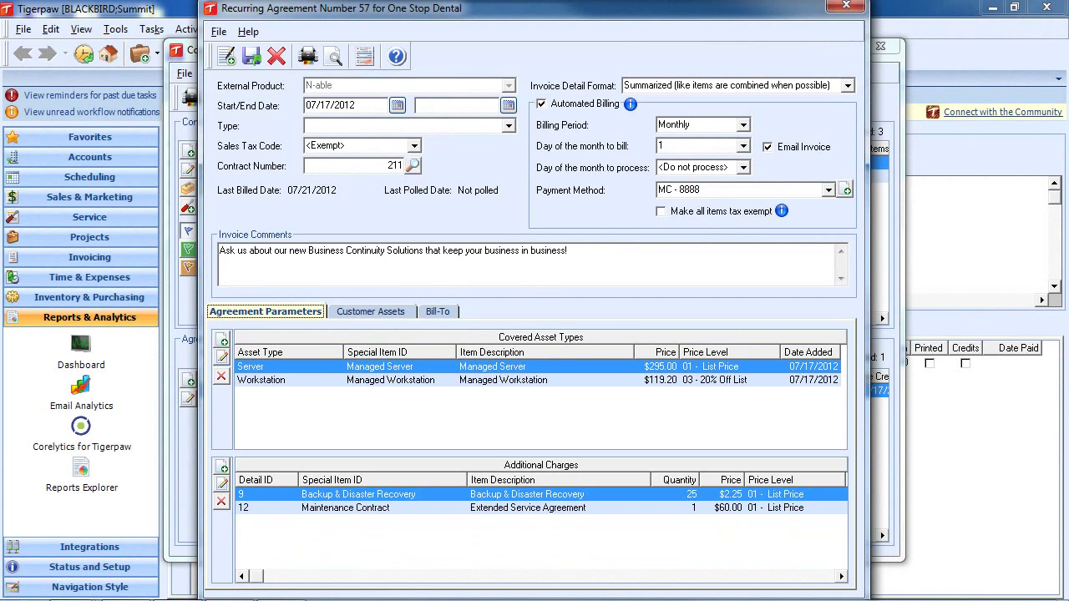
double_click(395, 165)
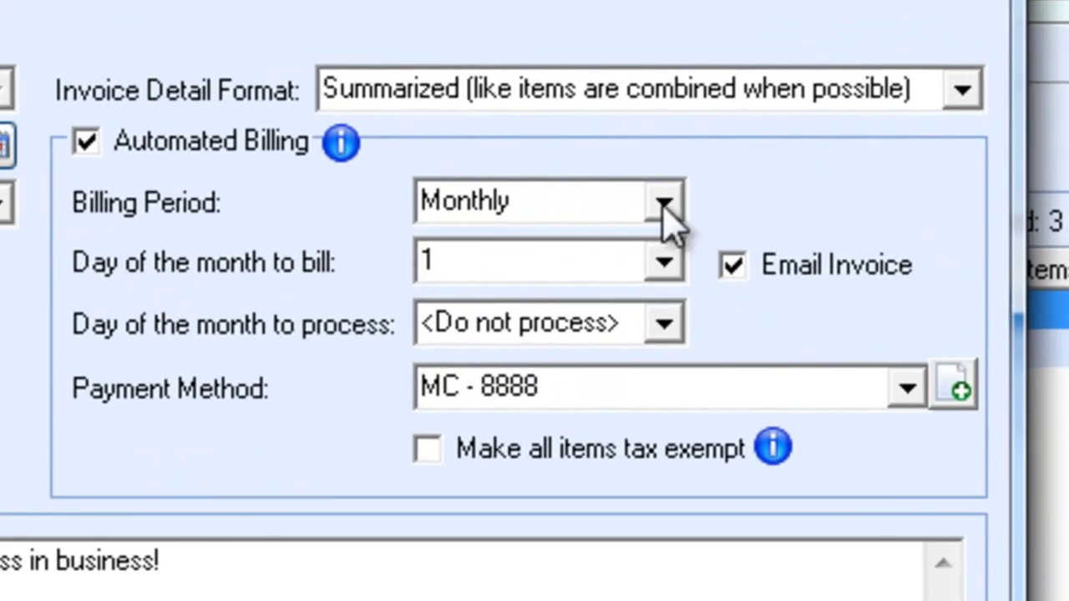
Step: Set the agreement's automated billing period to Monthly and the day of the month to bill to 1
click(664, 207)
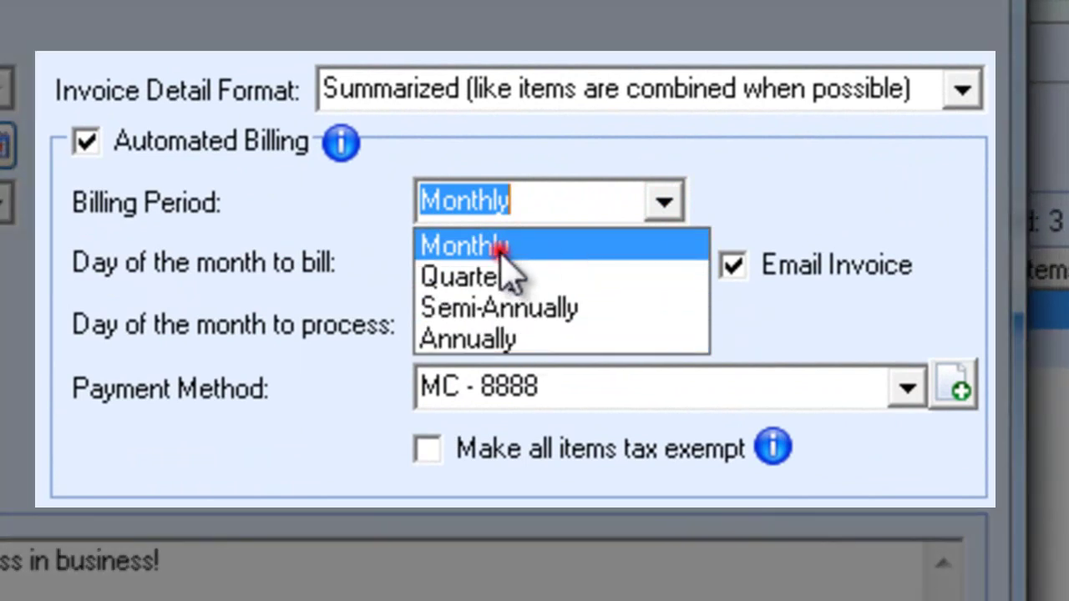
click(503, 246)
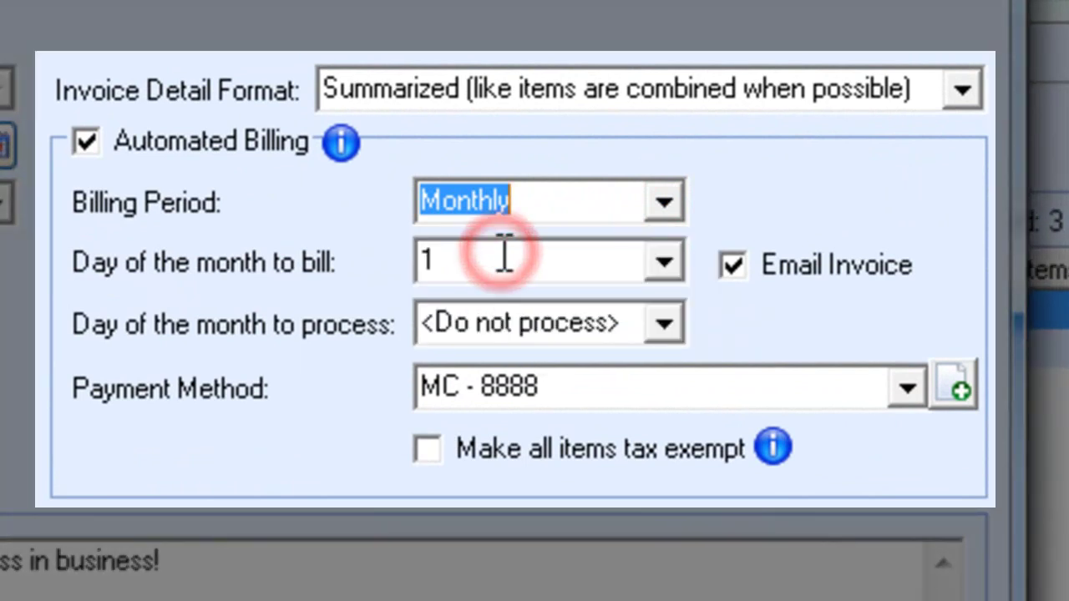
click(500, 249)
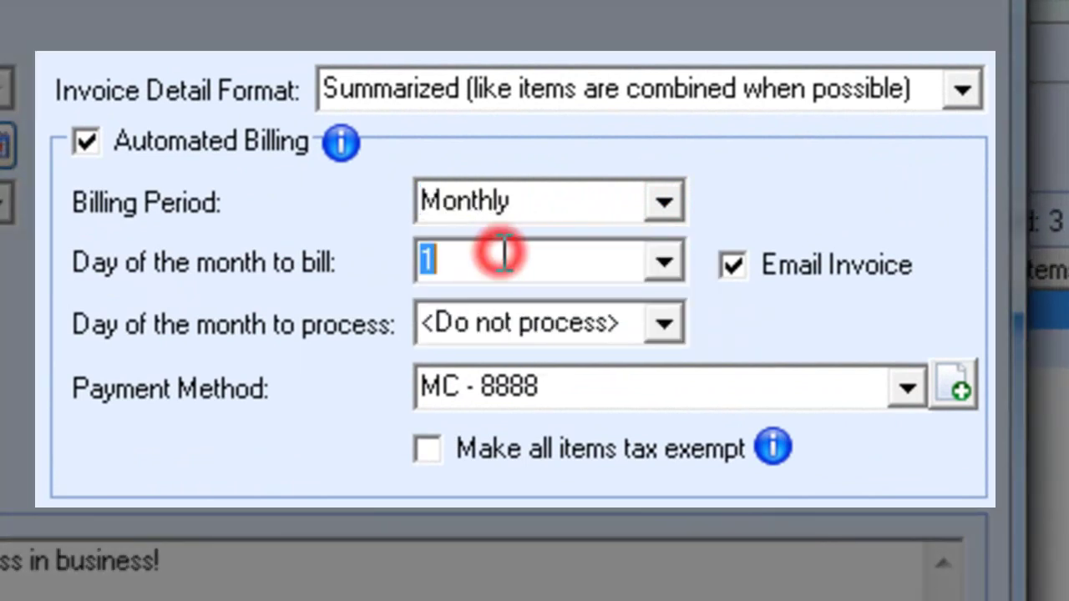
click(665, 261)
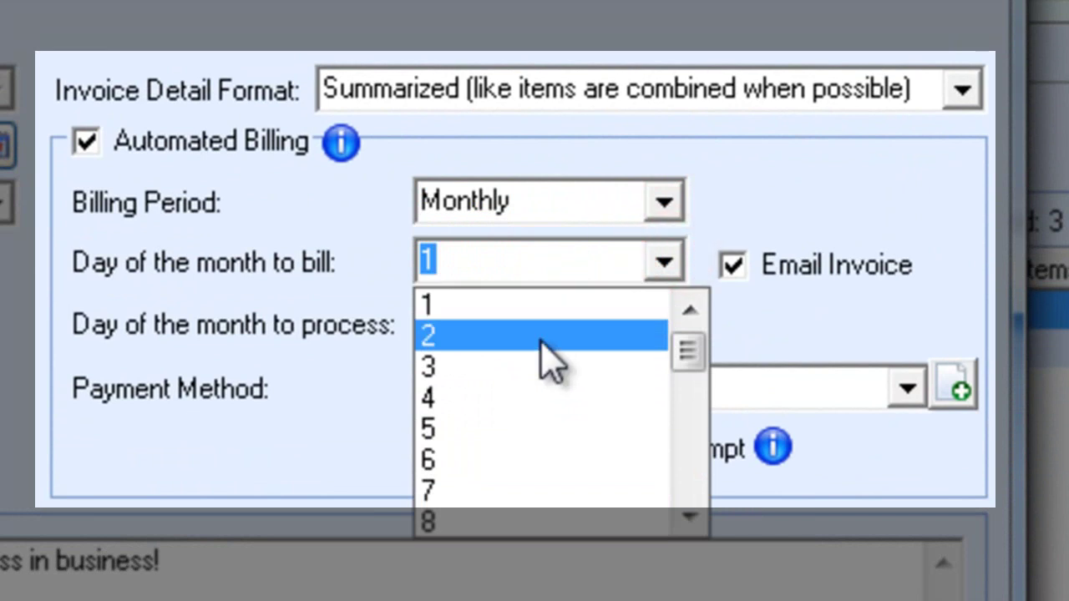
click(468, 302)
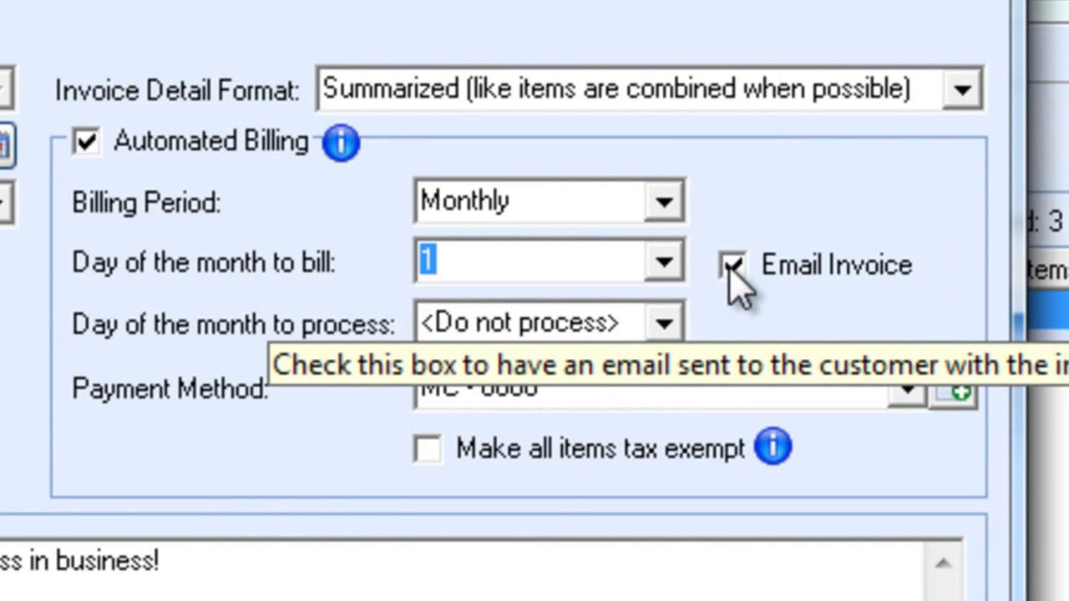
Step: Try 3 as the agreement's day of the month to process, and set it back to <Do not process>
click(669, 325)
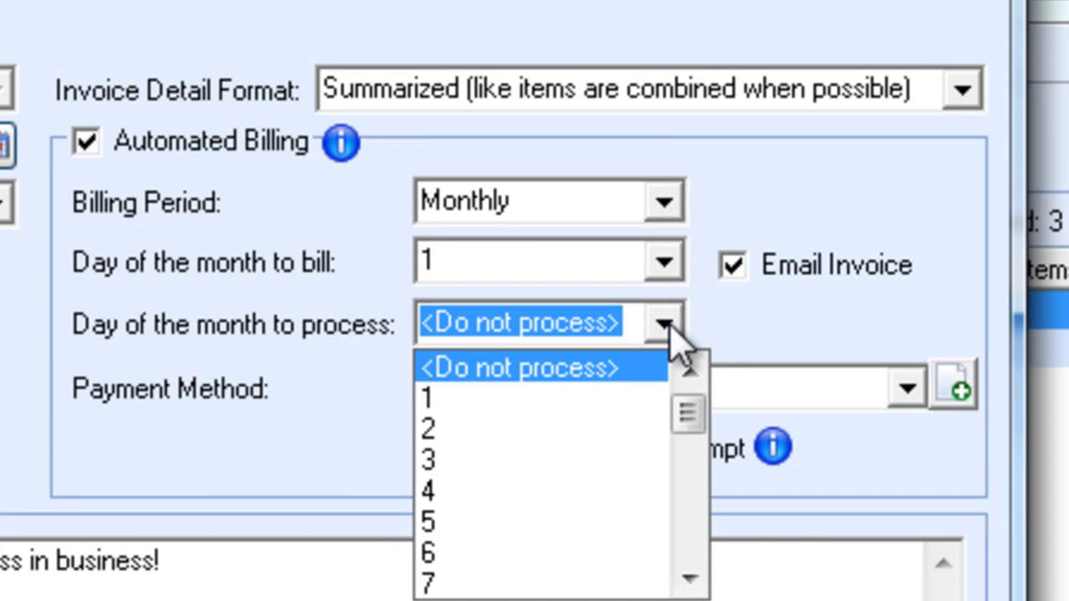
click(440, 457)
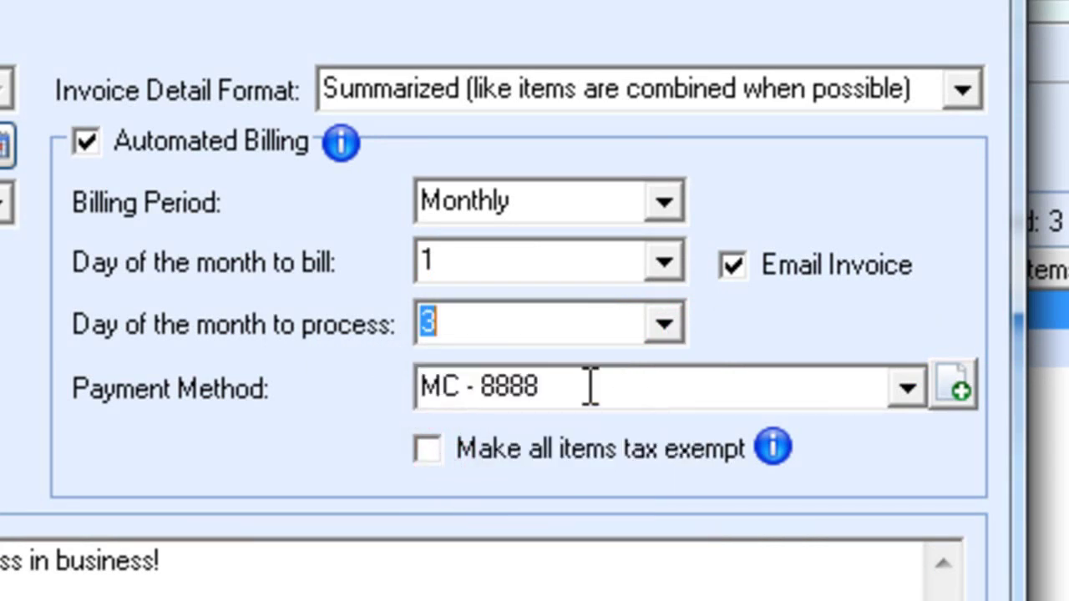
click(590, 386)
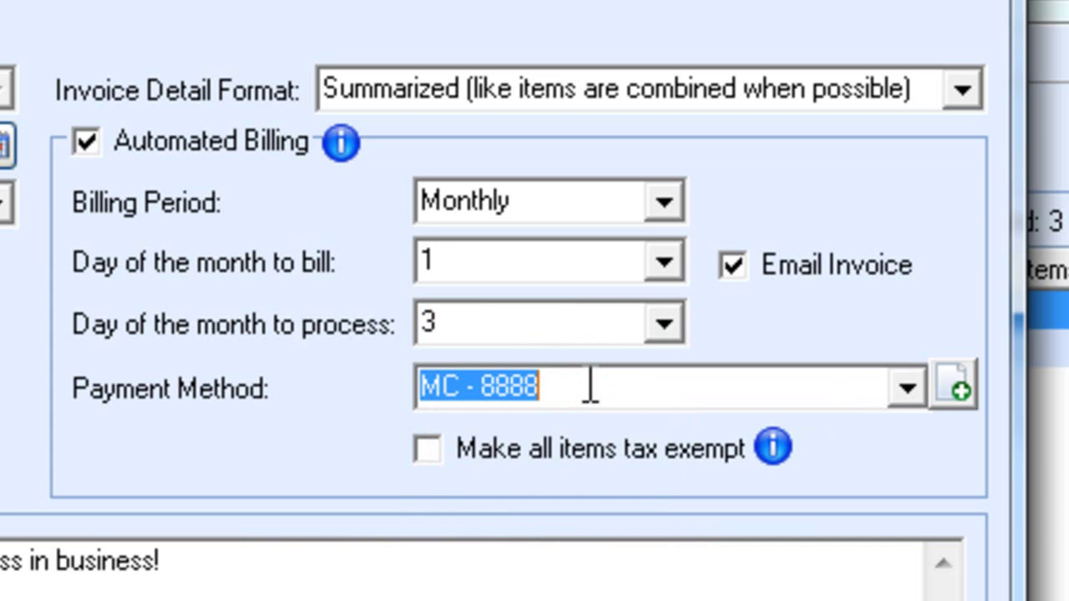
click(663, 324)
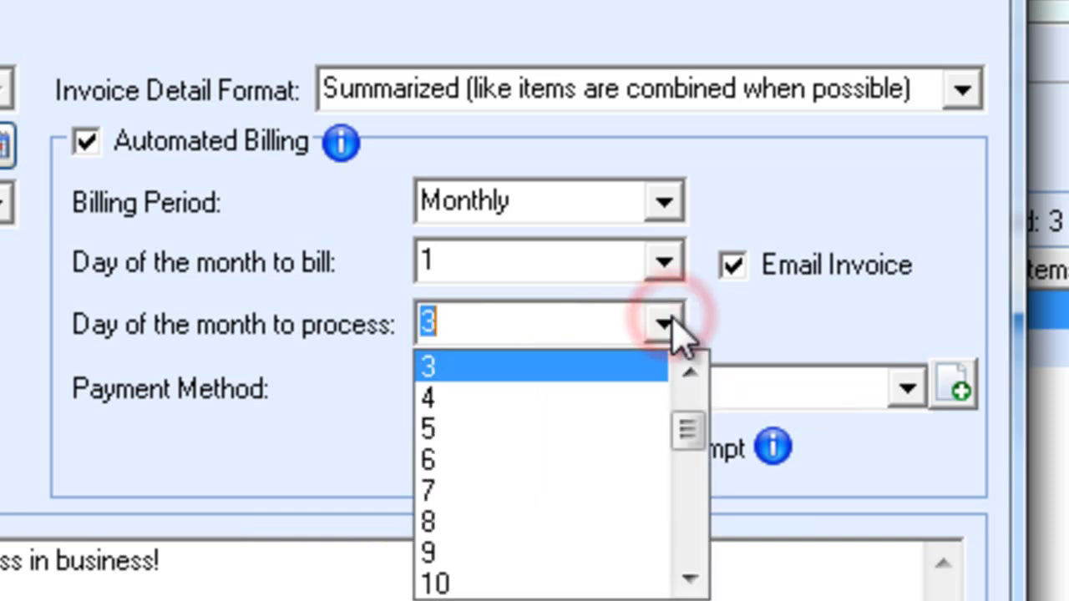
drag(690, 428, 707, 359)
click(574, 370)
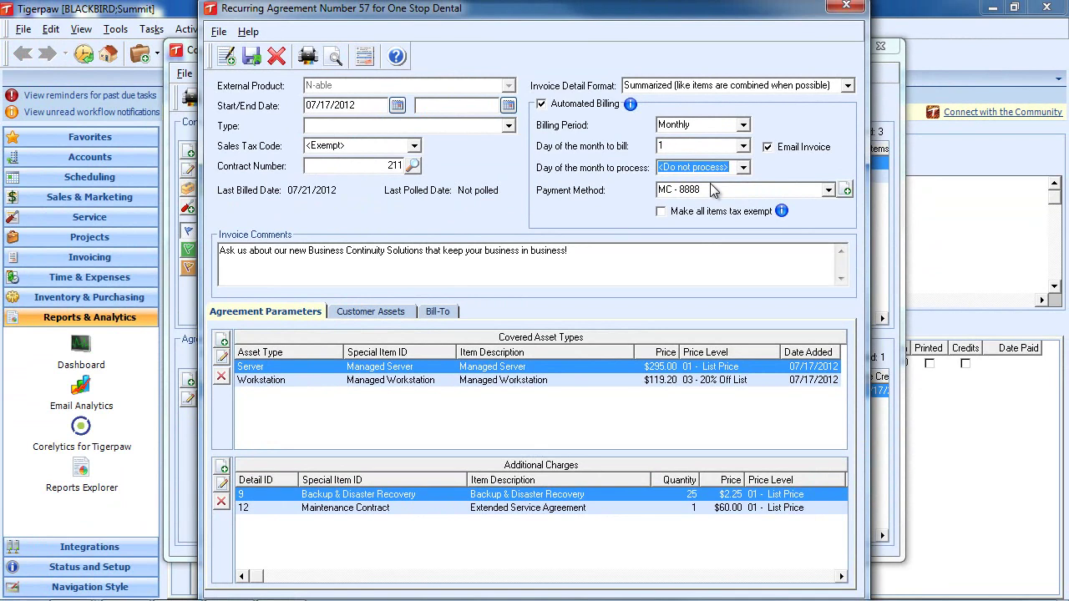
Step: Close the recurring agreement with its changes saved, and close One Stop Dental's contracts and agreements
click(846, 6)
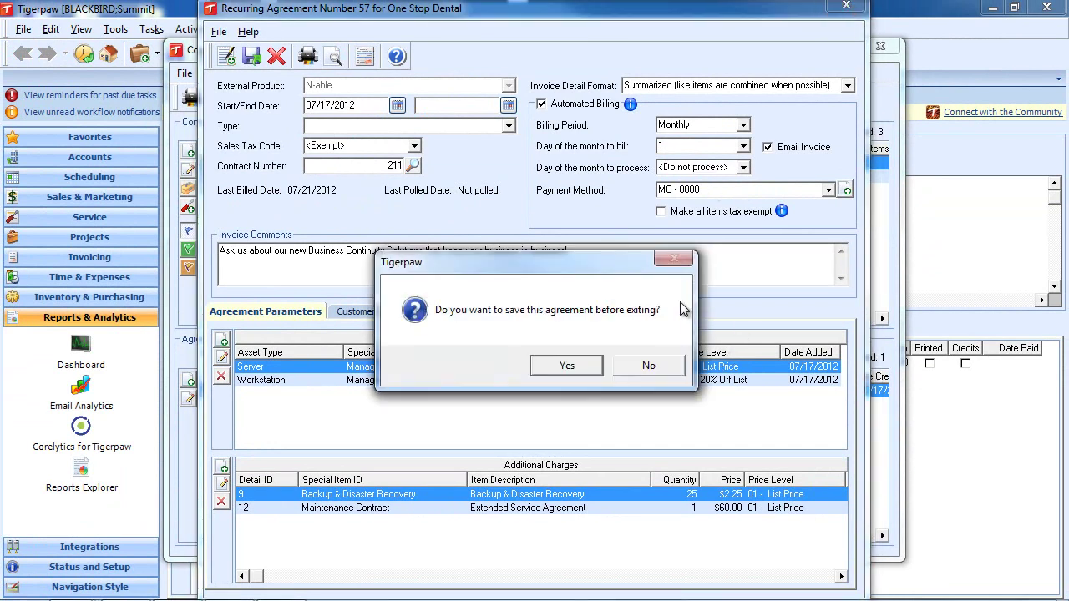
click(567, 366)
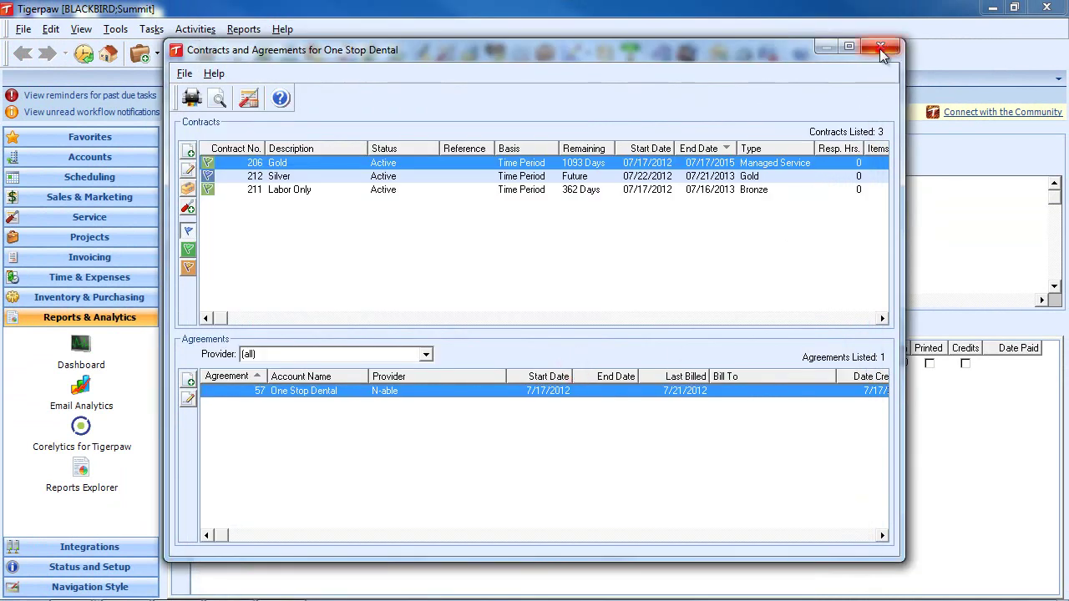
click(880, 47)
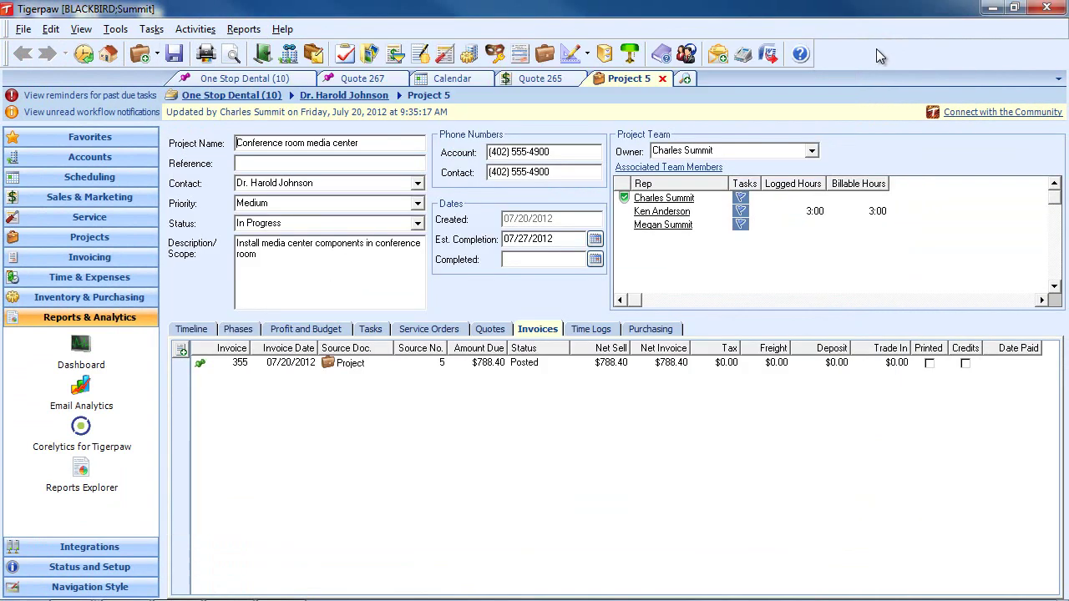
Step: Run the Agreement Profitability report from the Agreements reports for agreement number 57
click(238, 53)
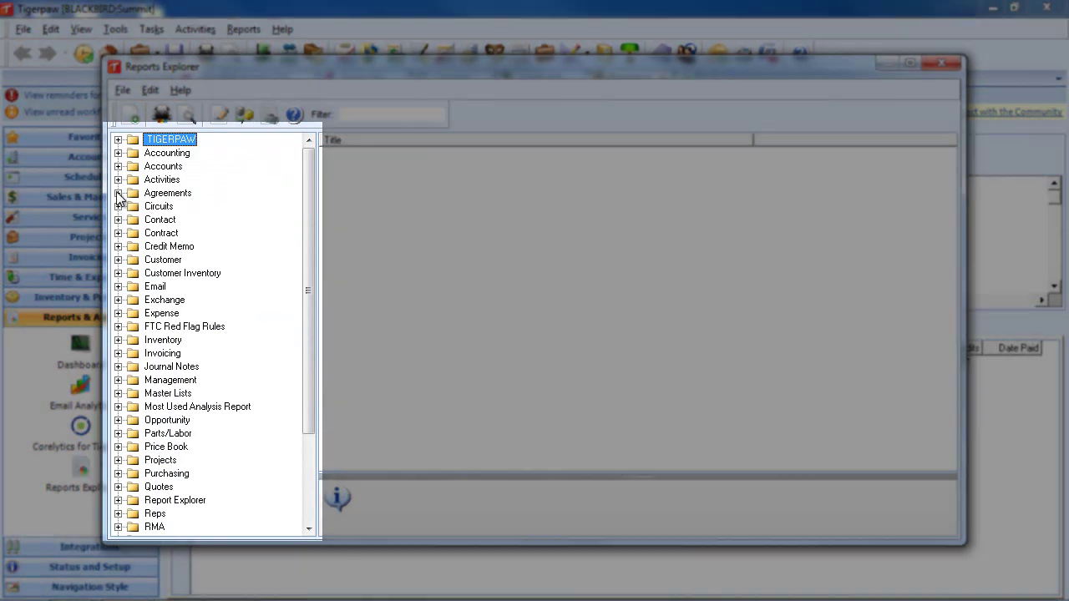
click(118, 193)
click(183, 207)
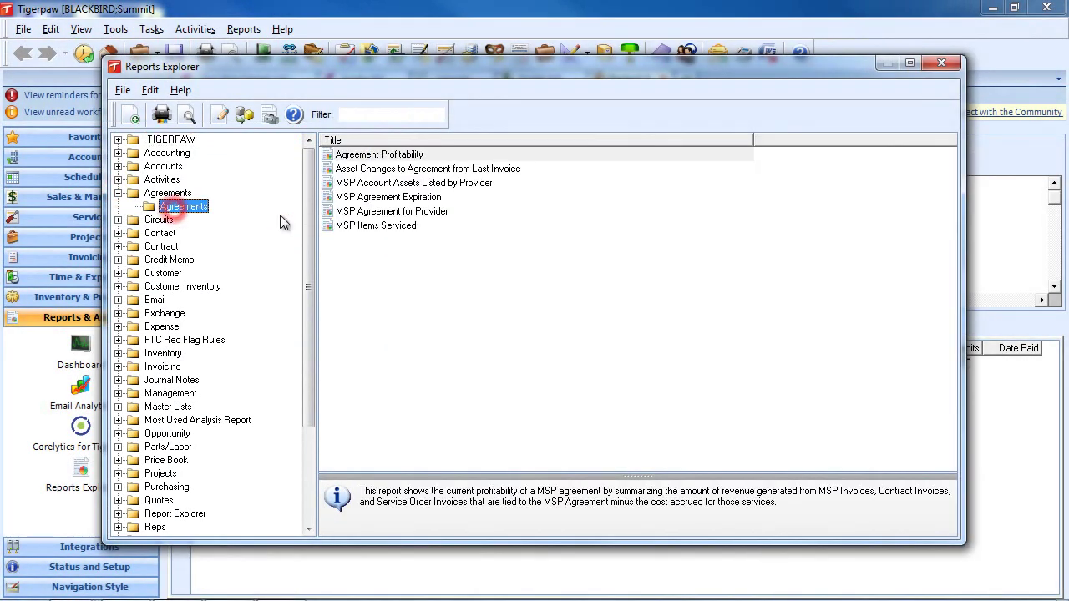
double_click(390, 155)
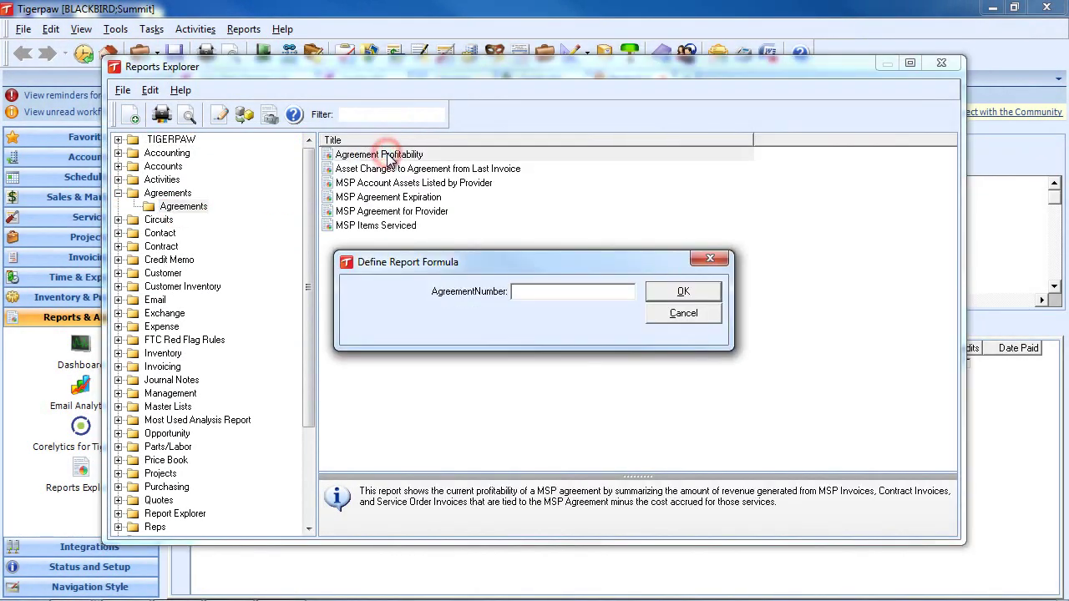
text(57)
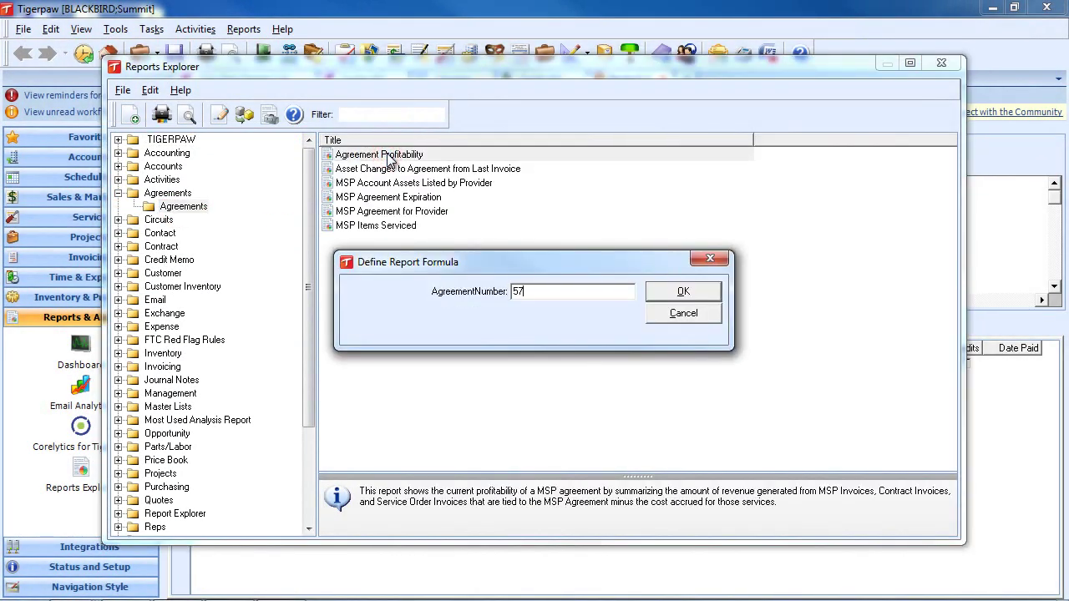
click(690, 294)
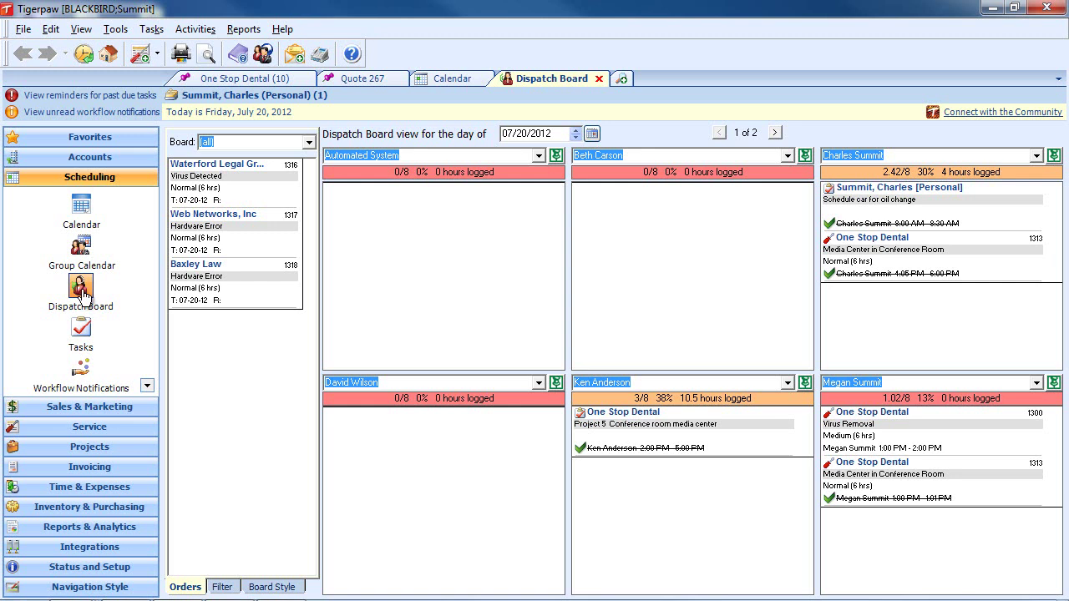
Step: Review the dispatch board's available boards, and view the week for all reps and for a specific rep
click(275, 142)
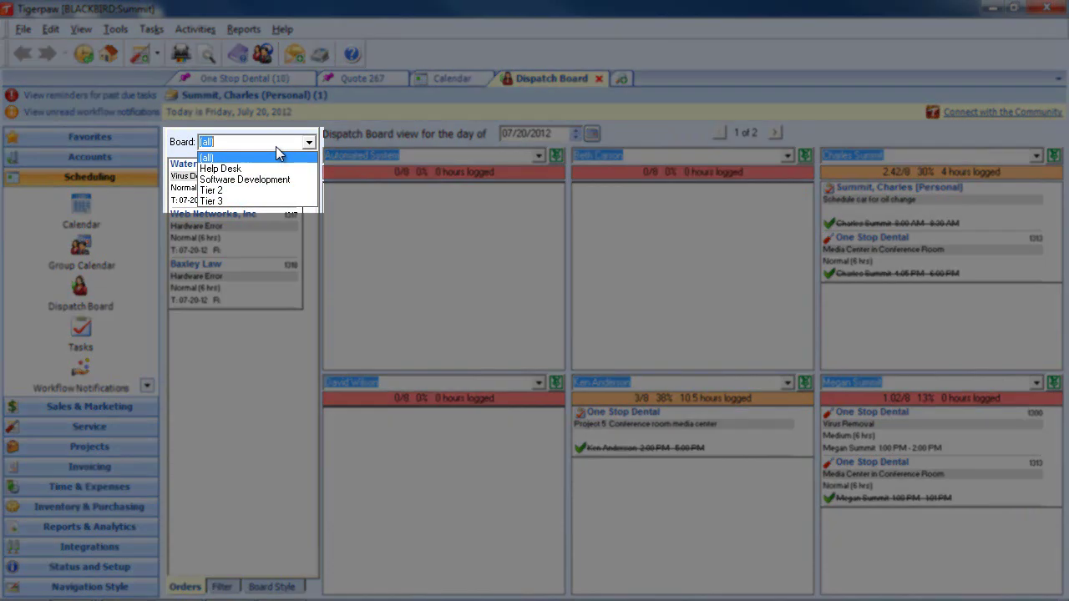
click(294, 127)
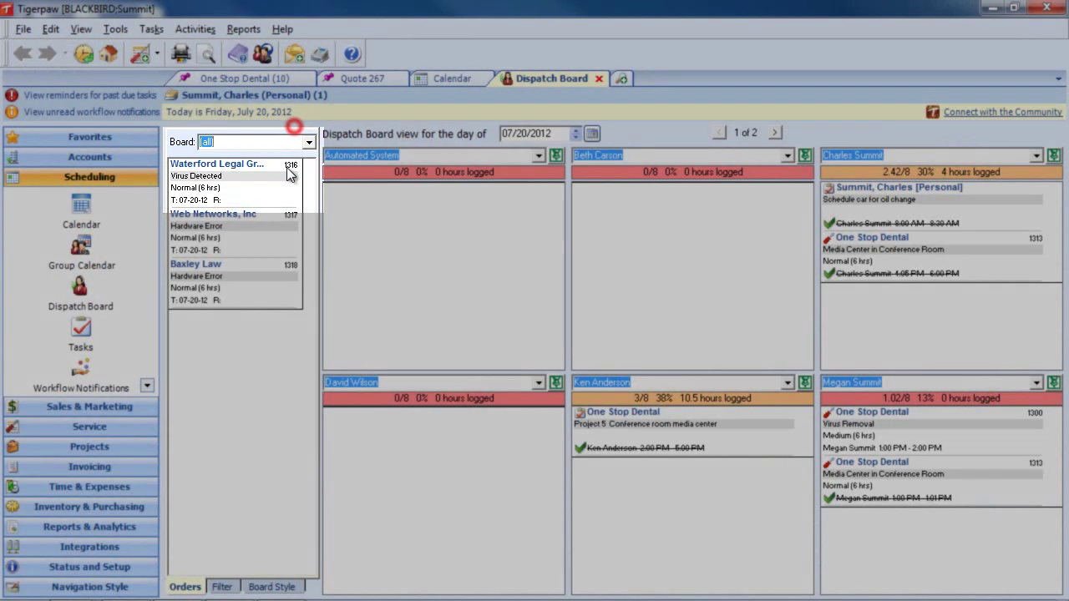
click(269, 586)
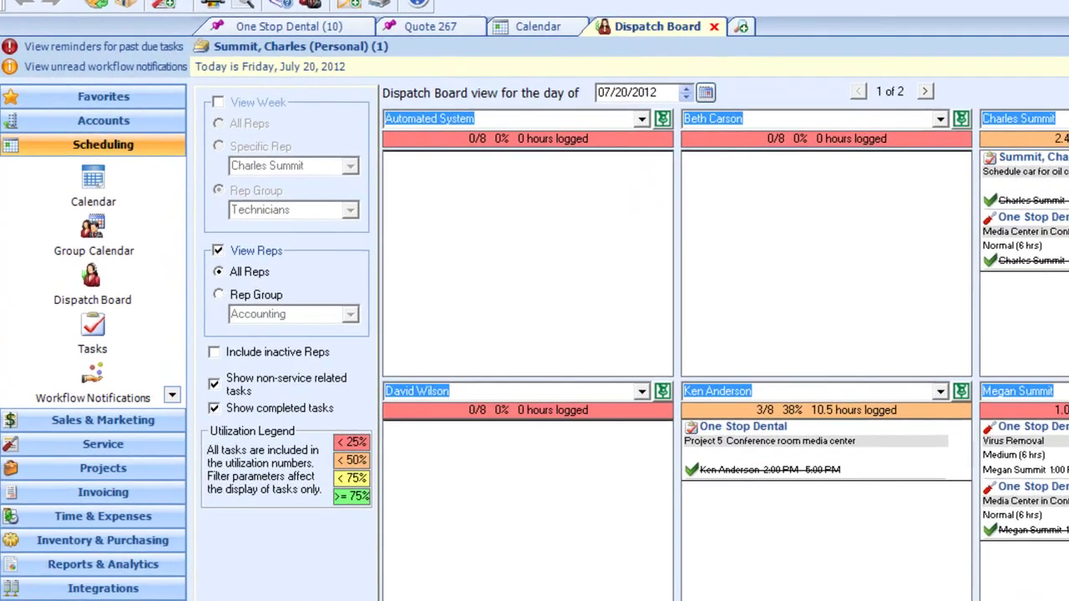
click(208, 113)
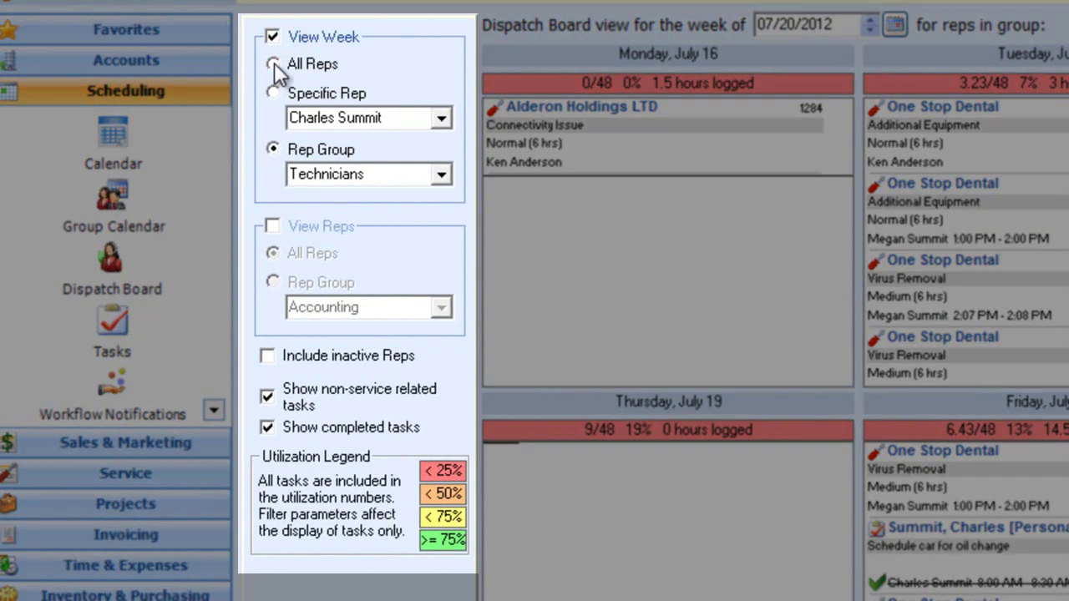
click(274, 65)
click(273, 92)
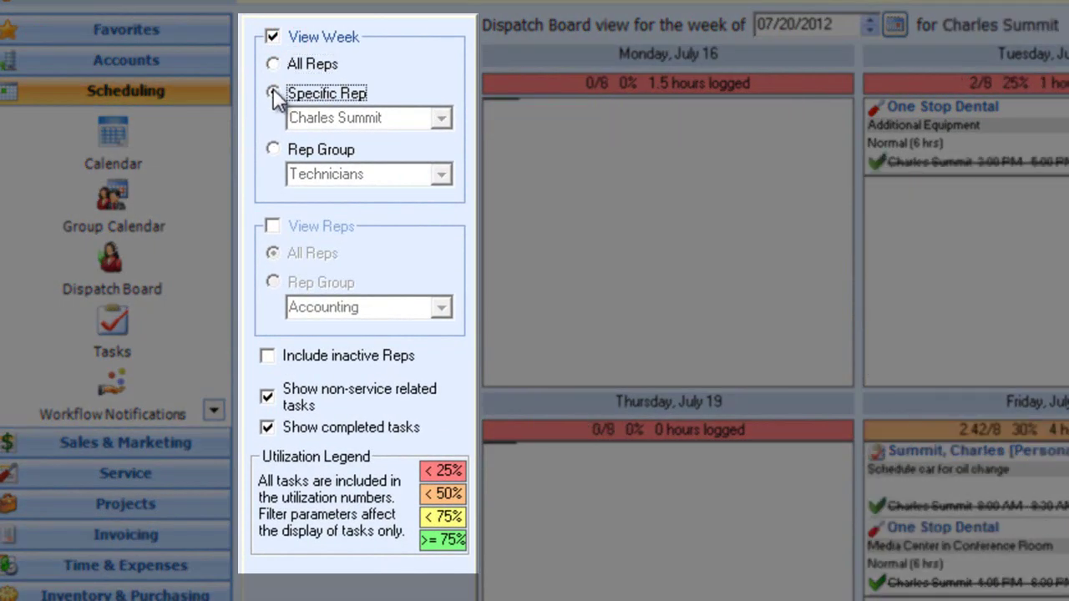
click(441, 119)
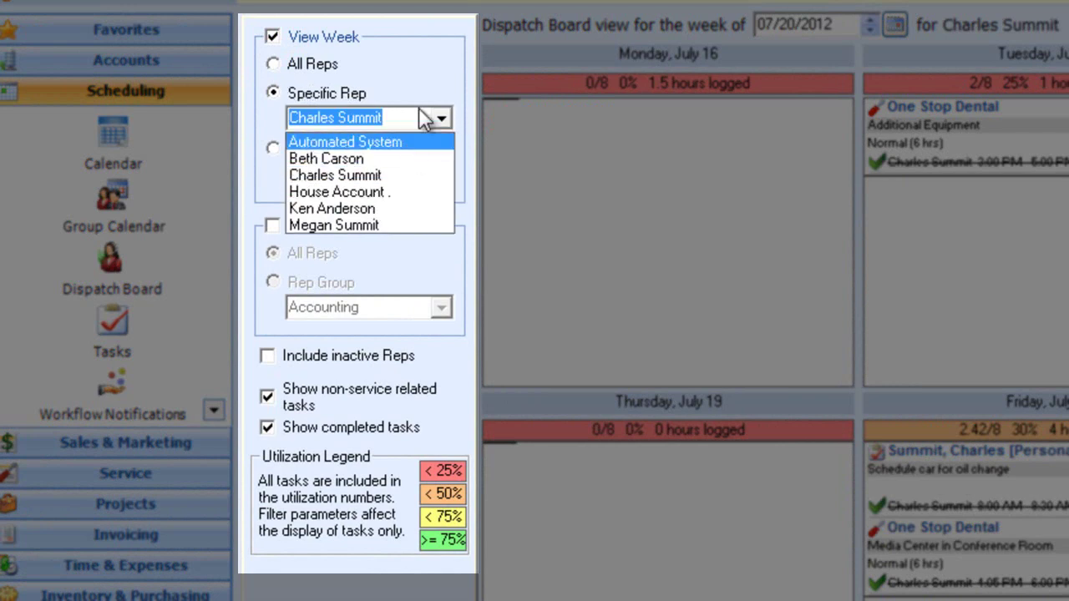
click(357, 117)
Step: View the week for the Technicians rep group, review the other rep groups, and return the board style to View Reps
click(273, 150)
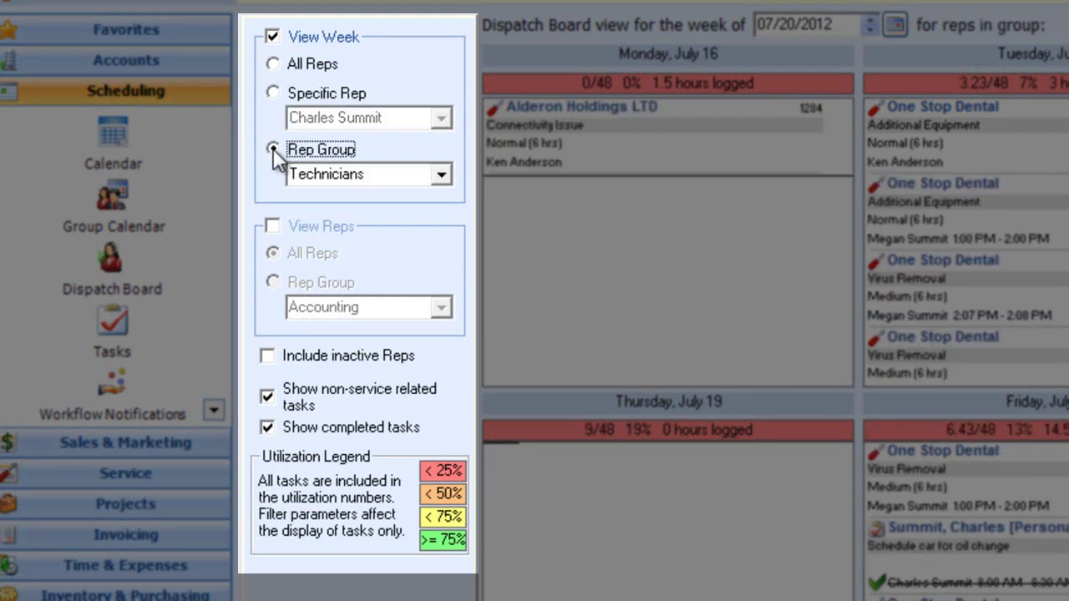
click(441, 174)
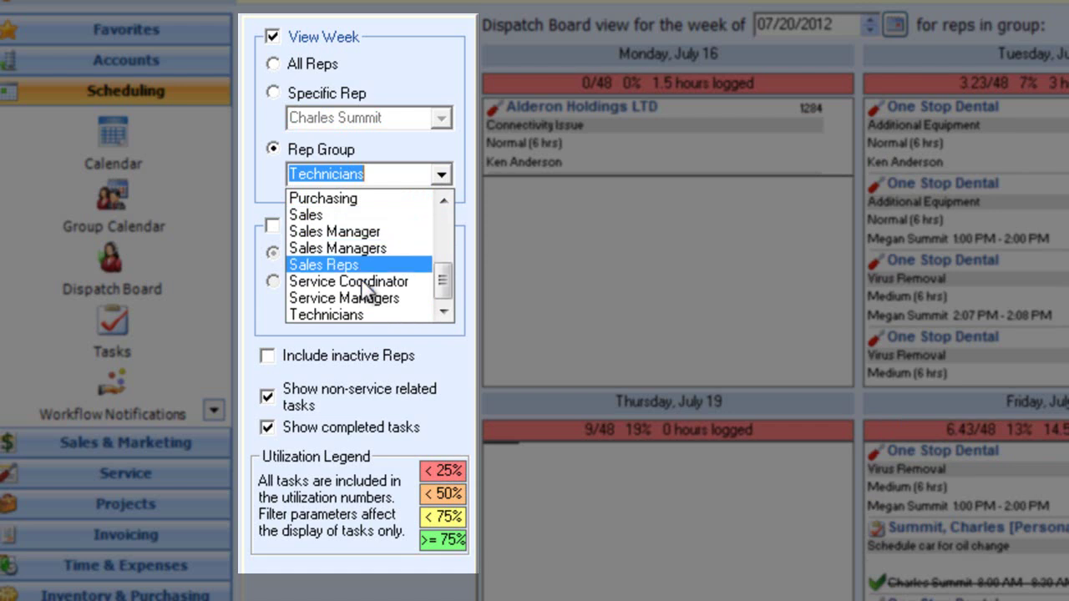
click(266, 175)
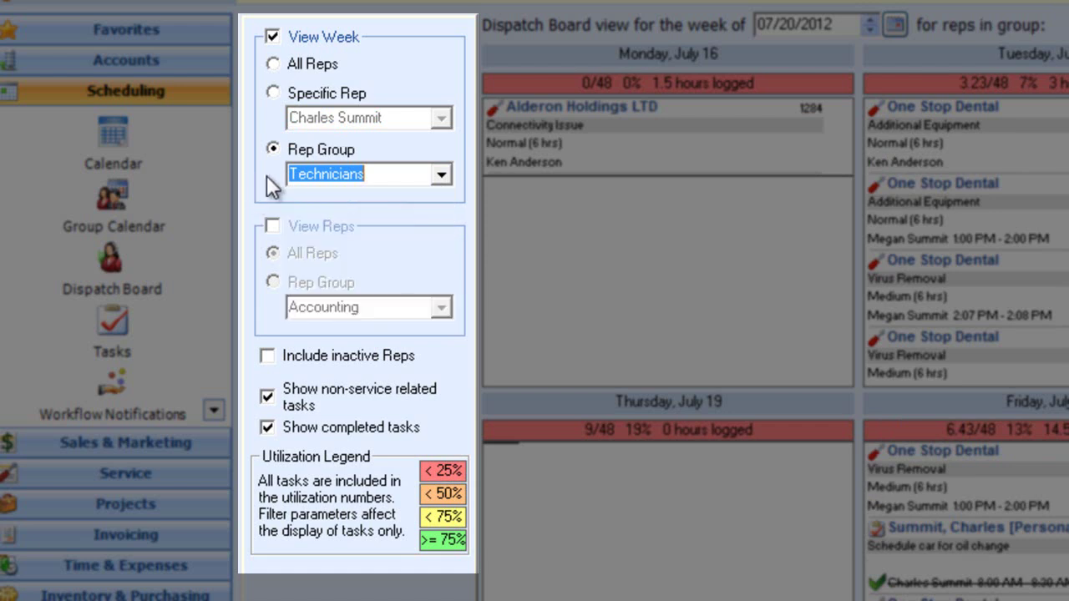
click(272, 227)
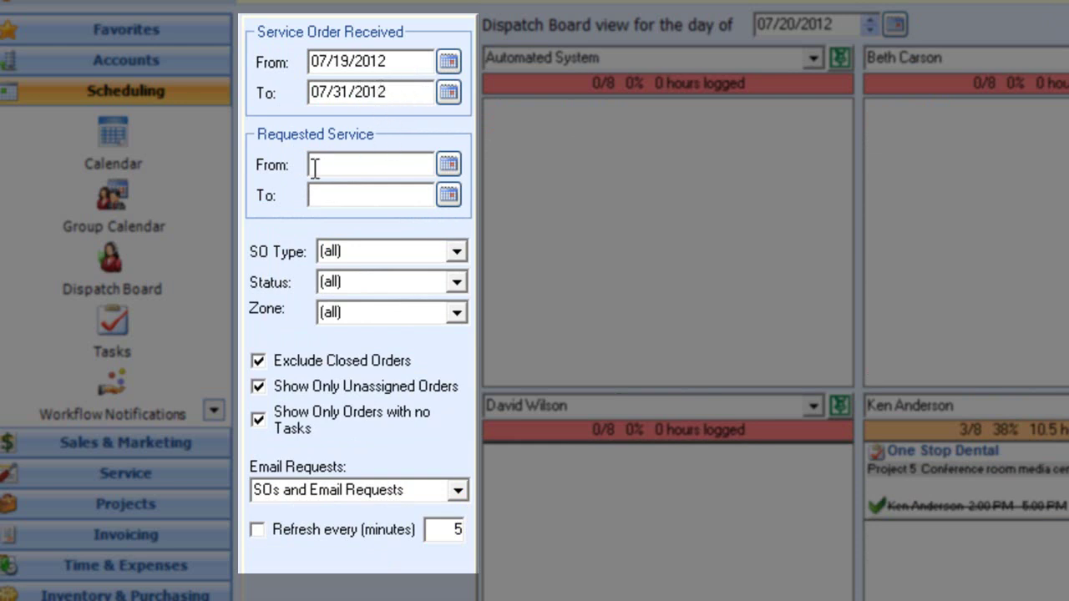
Step: Review the dispatch board filter choices for service order type, status and zone, leaving each at (all)
click(456, 249)
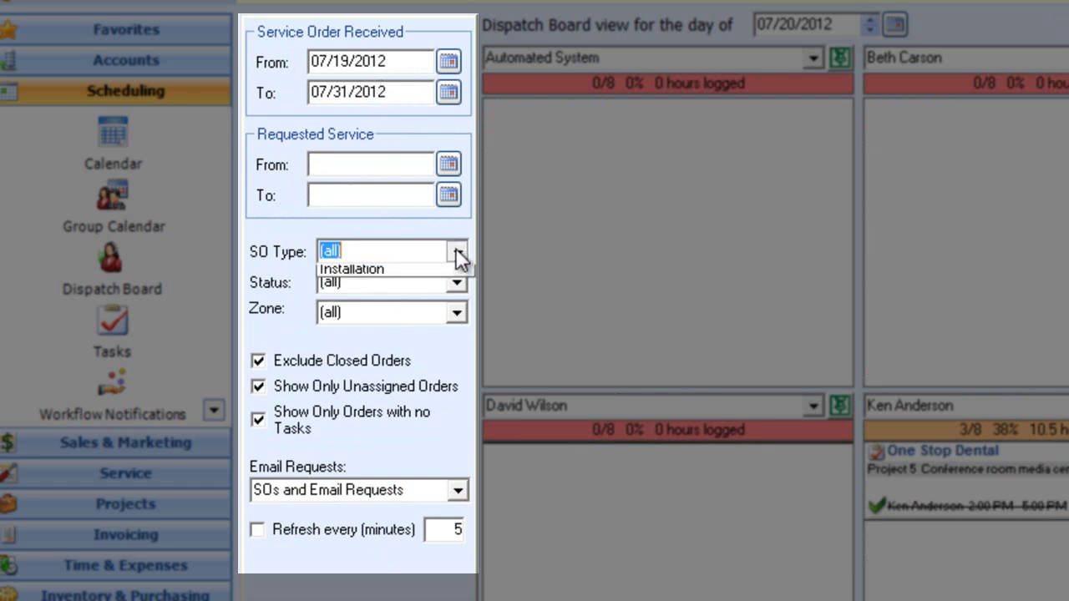
click(293, 268)
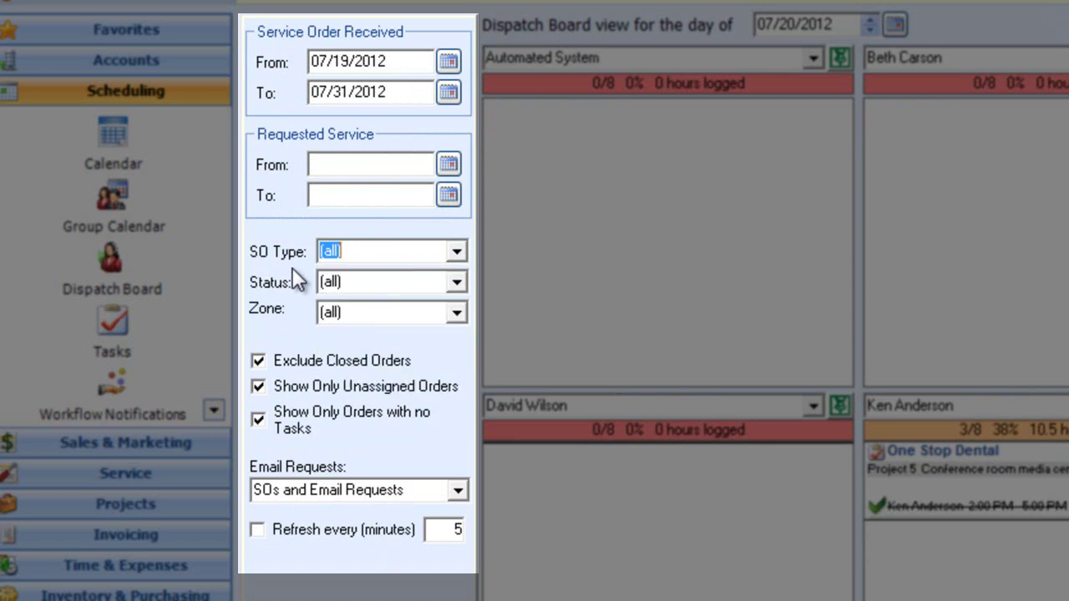
click(458, 283)
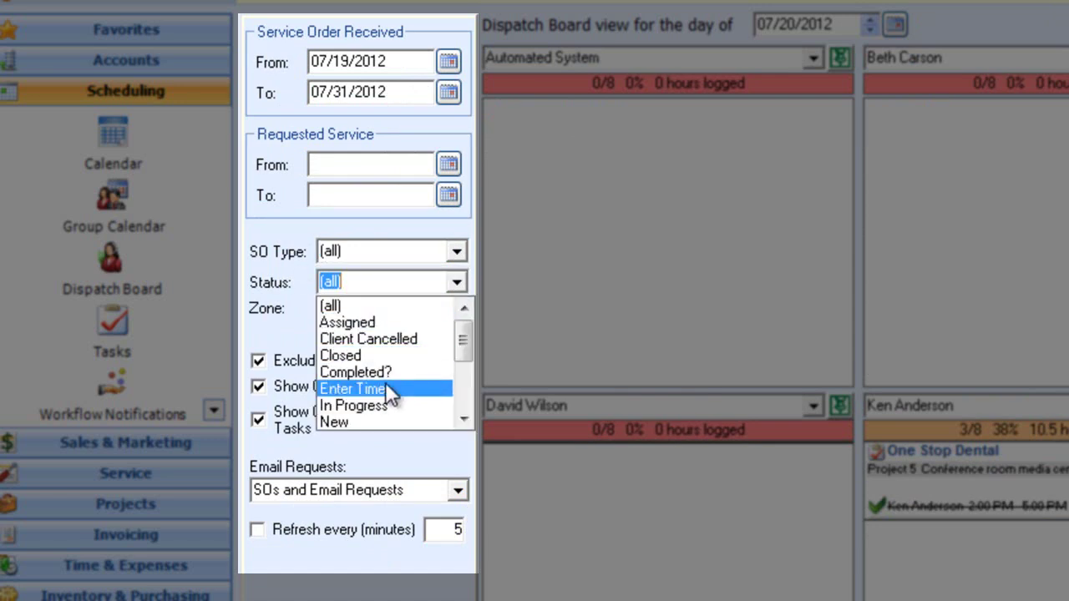
click(271, 332)
click(458, 311)
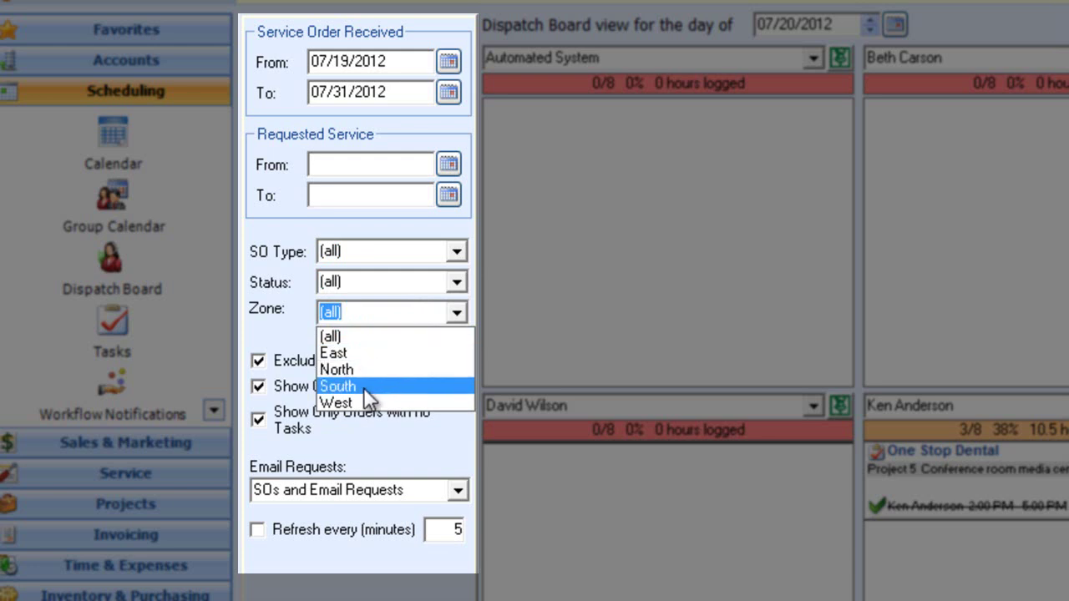
click(276, 335)
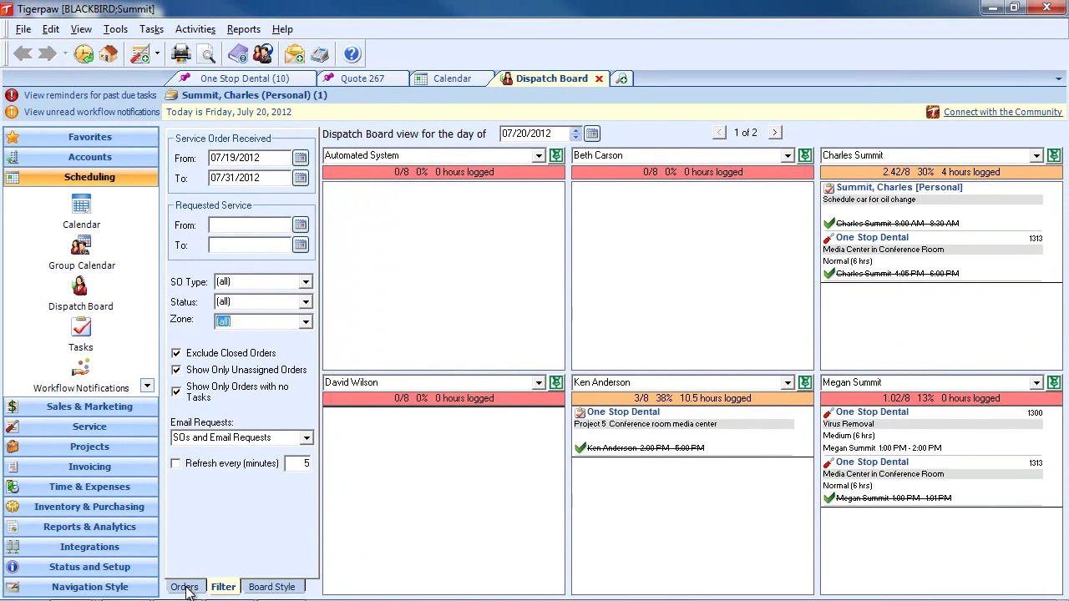
Step: Assign the unassigned Waterford Legal Group service order to the rep who has the Project 5 conference room task
click(186, 587)
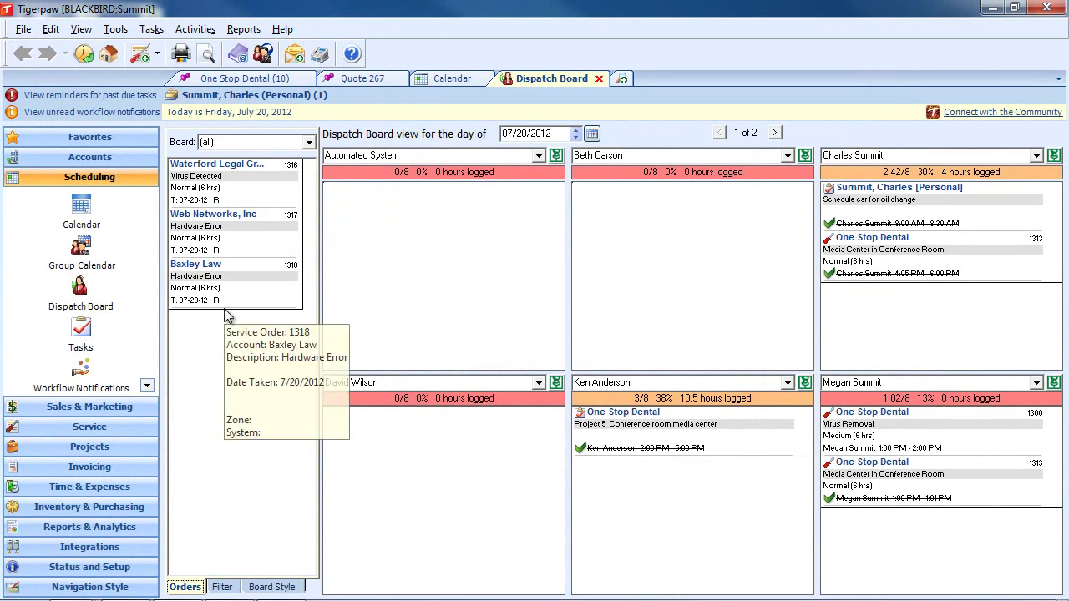
mouse_move(233, 171)
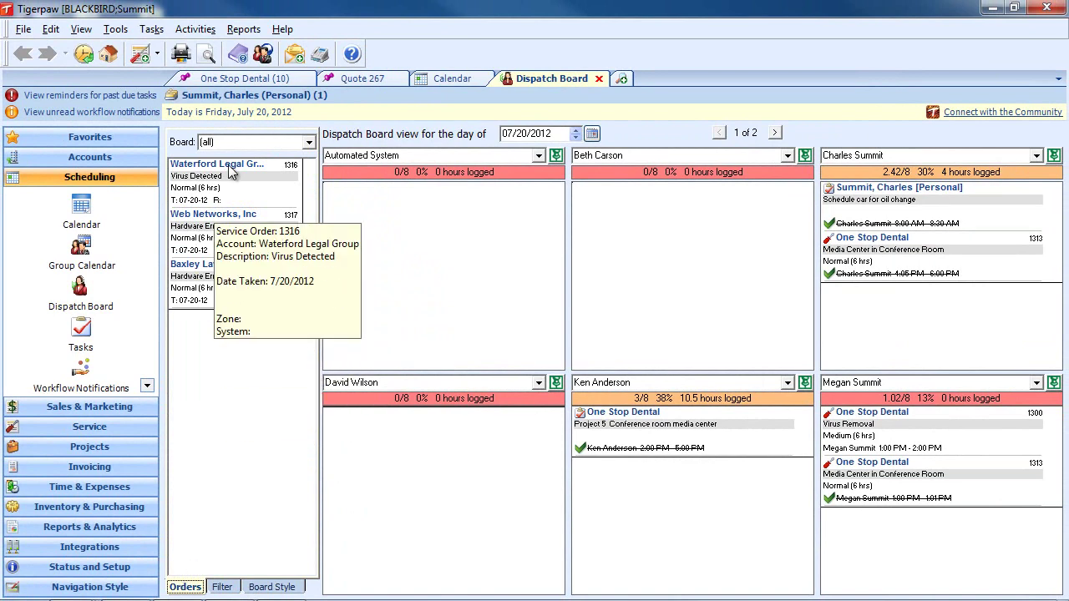
drag(230, 171, 676, 533)
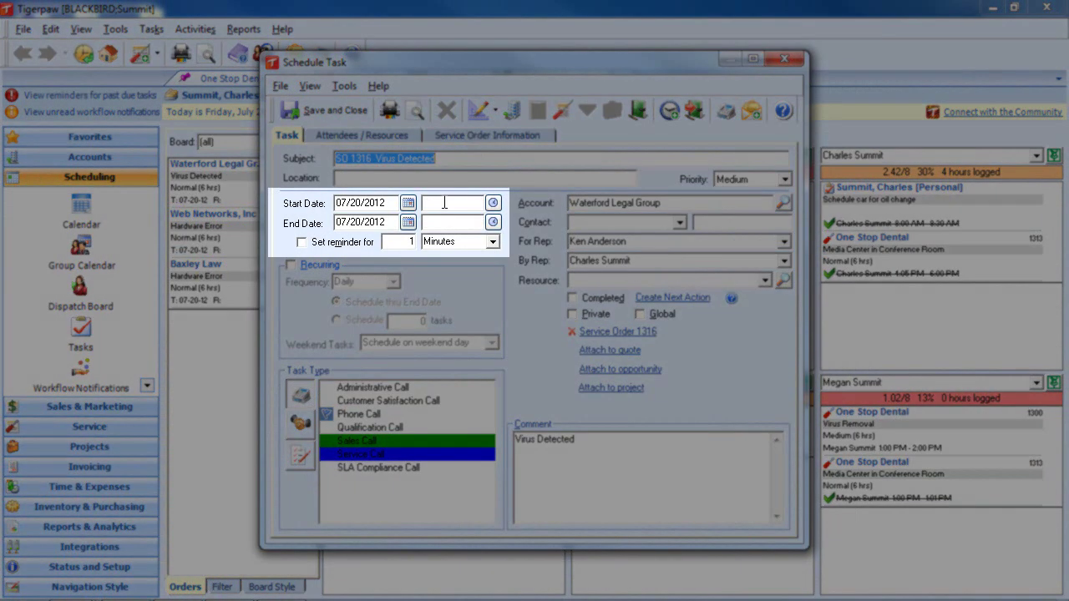
Step: Set the Virus Detected task's start time to 3:00 PM and its end time to 5:00 PM
click(441, 203)
text(3p)
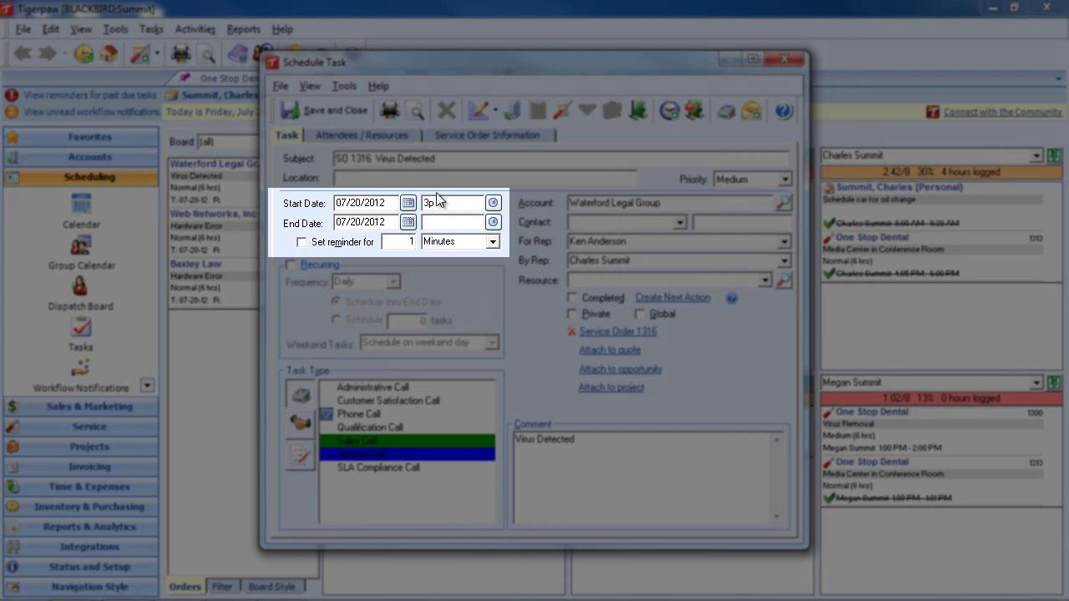
click(433, 224)
text(5p)
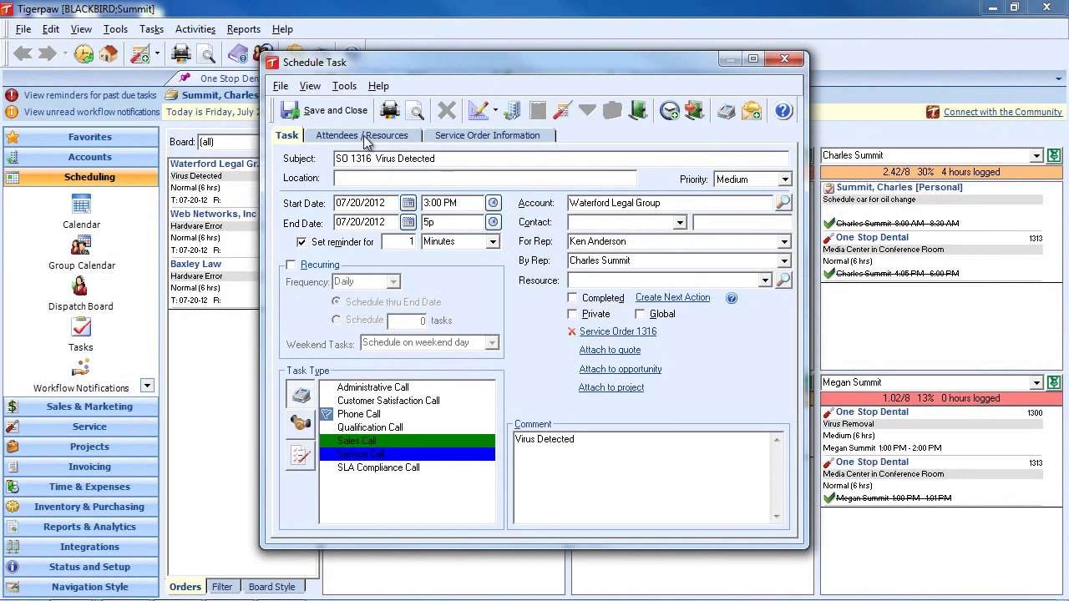
Step: Check the attendees' and resources' availability for the Virus Detected task, and save and close the task
click(367, 138)
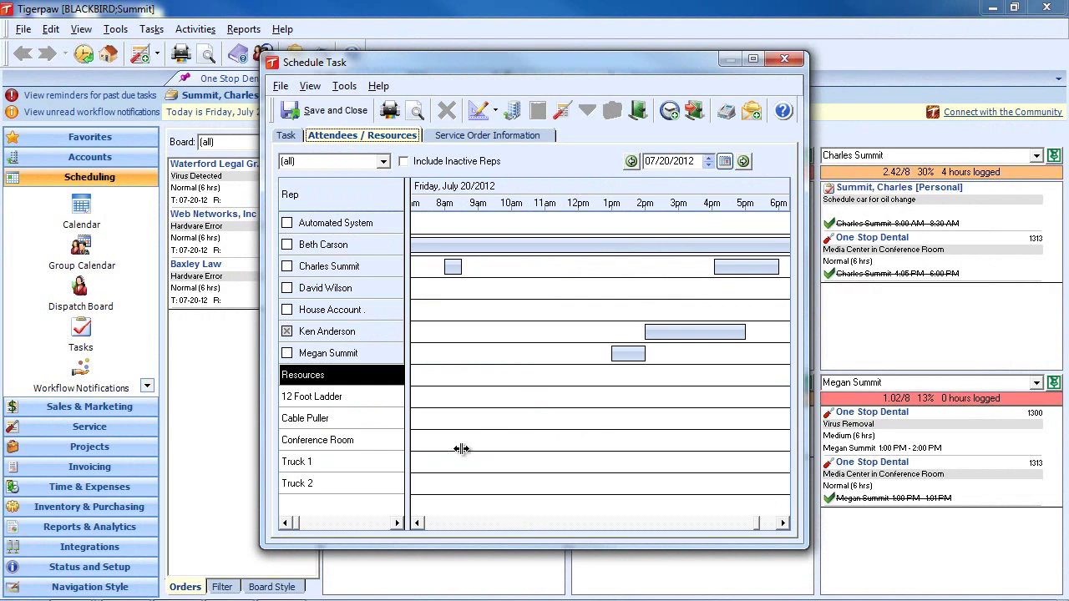
click(343, 112)
click(609, 368)
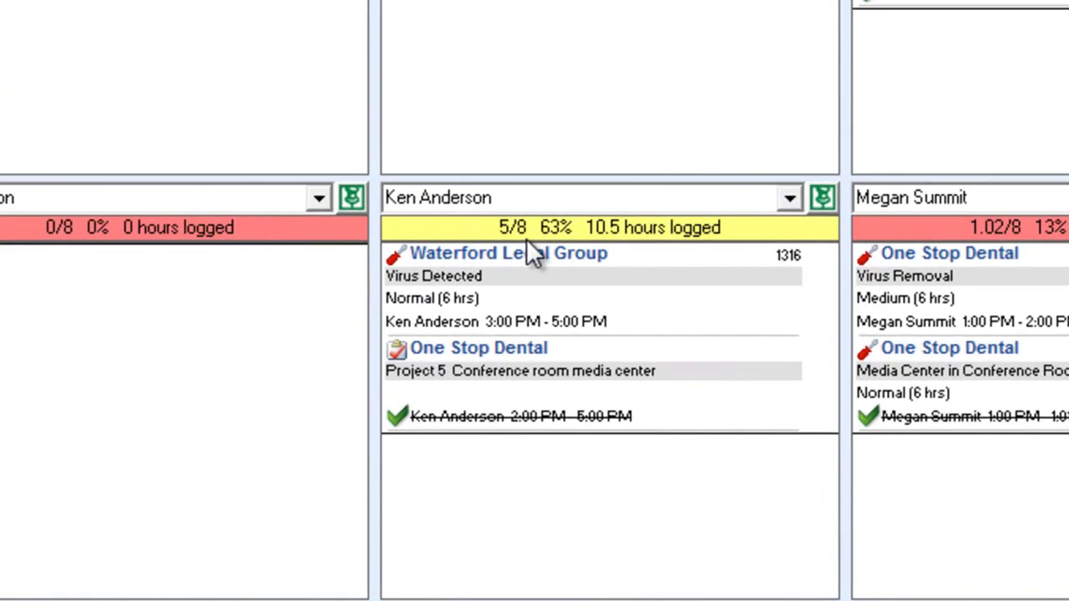
Step: Open the Waterford Legal Group service order from the dispatch board and apply the Virus Removal template with all items checked
mouse_move(526, 239)
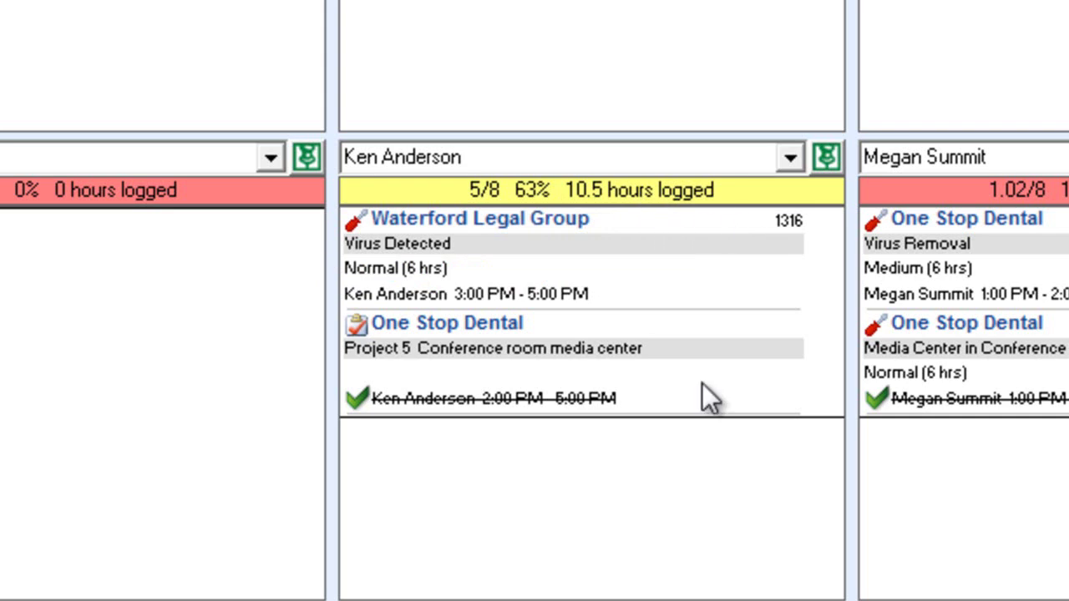
mouse_move(718, 385)
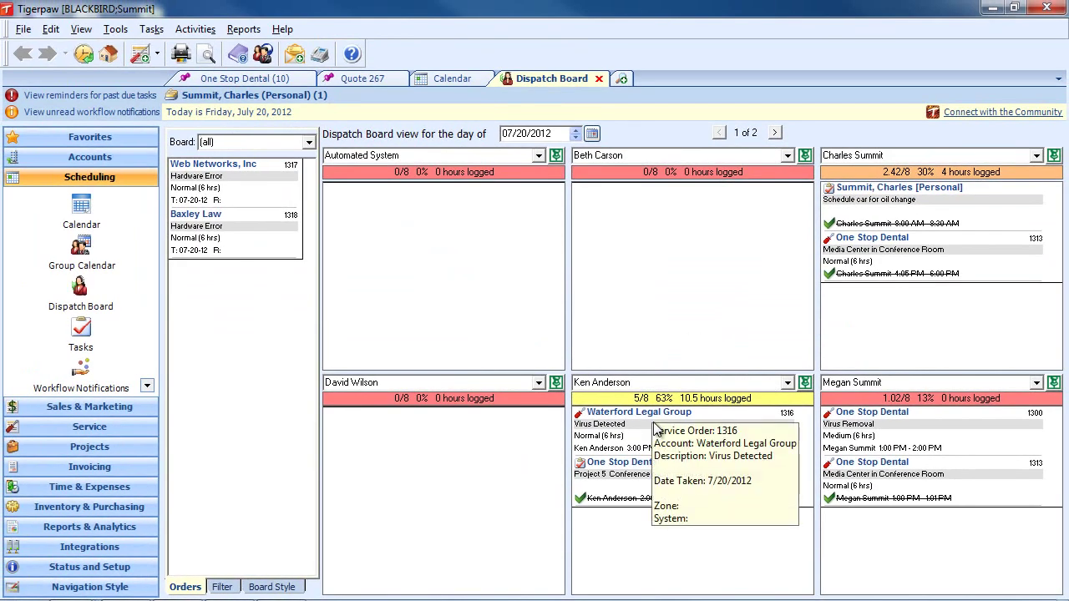
right_click(653, 422)
click(710, 145)
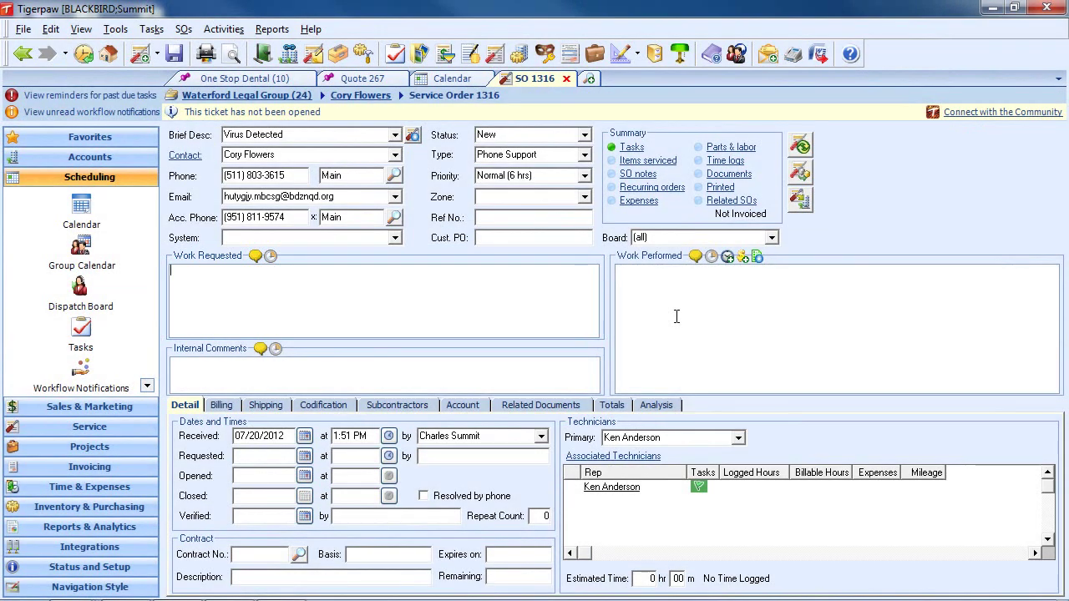
click(414, 138)
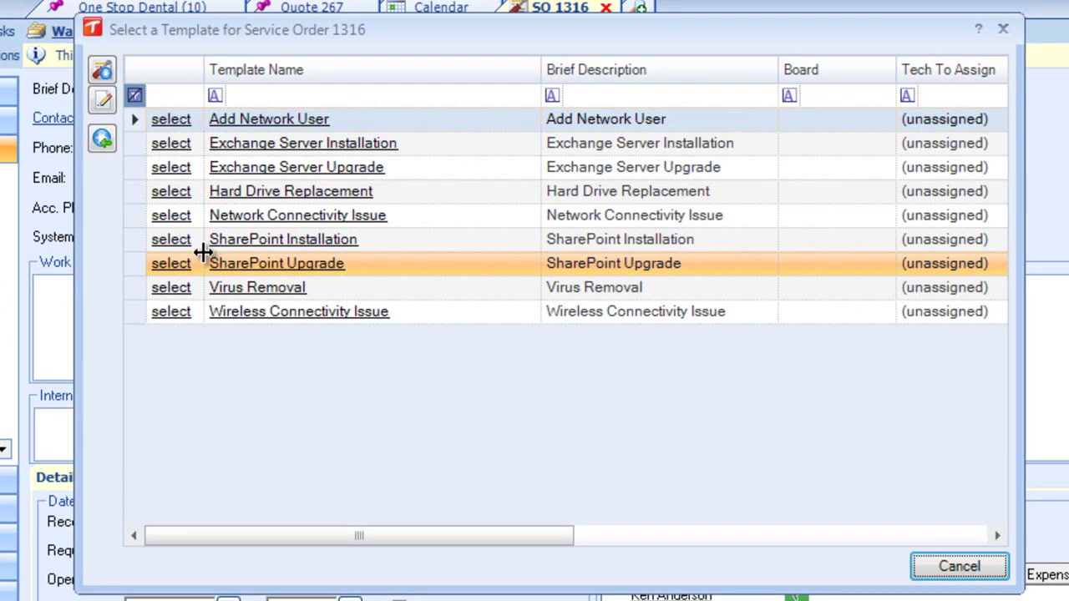
click(176, 292)
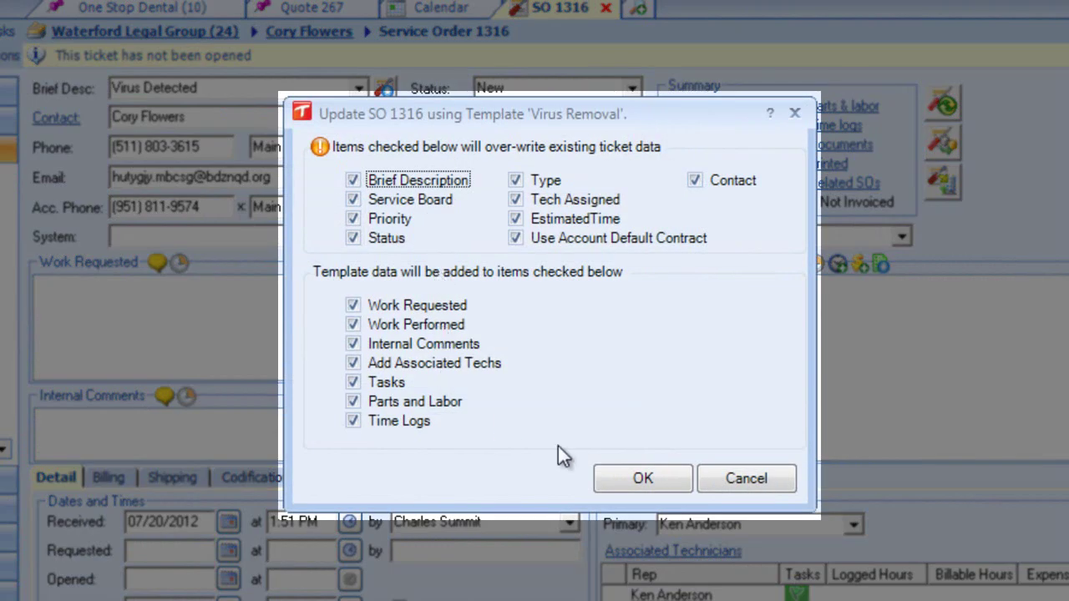
click(646, 479)
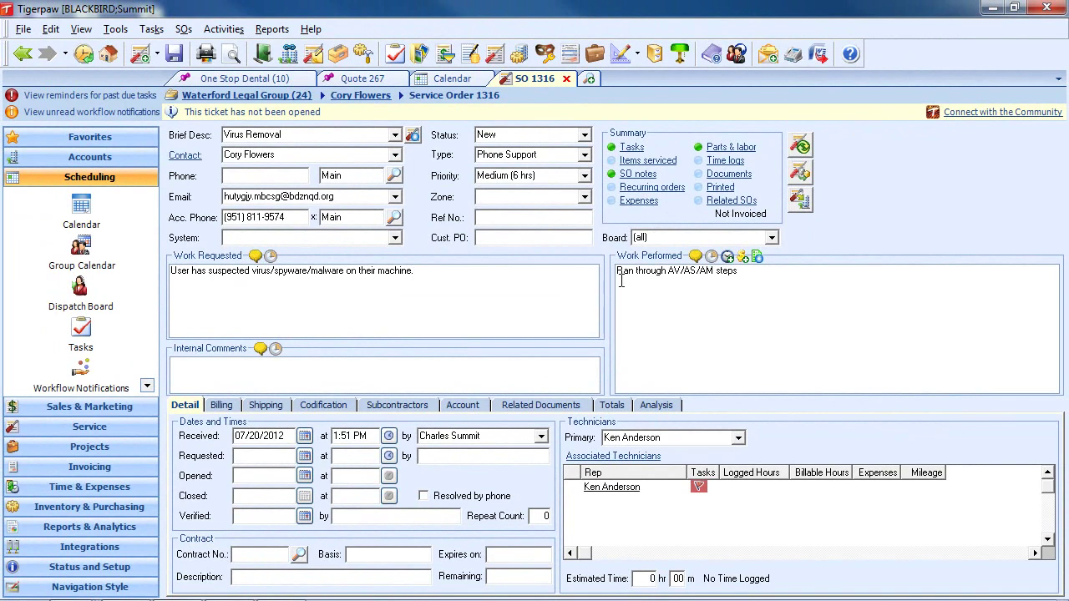
Step: Examine the service order's task list and the options for creating recurring service orders, without creating any
click(631, 149)
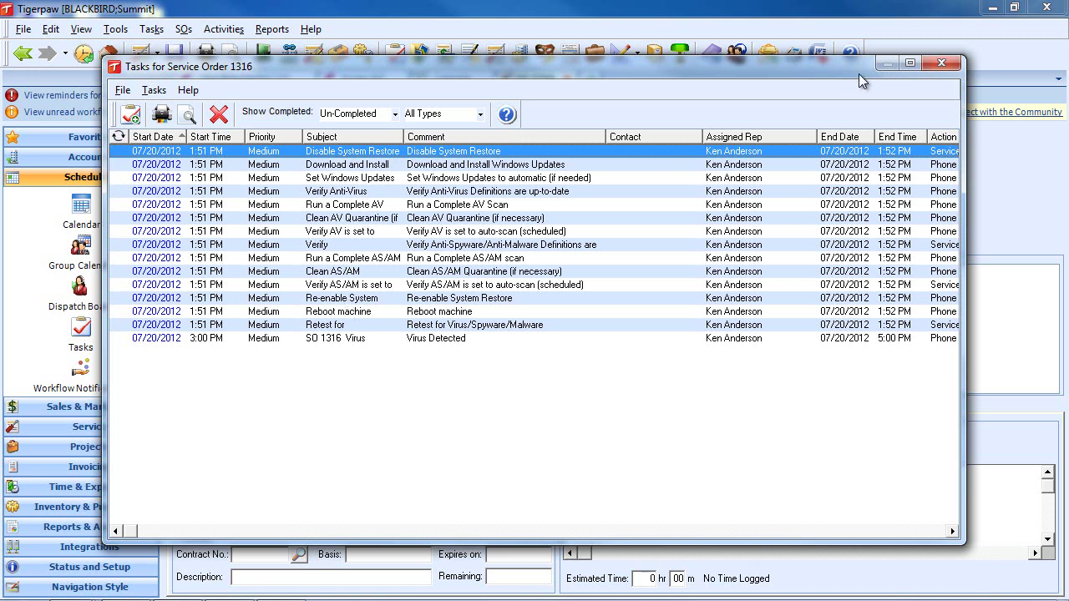
click(943, 64)
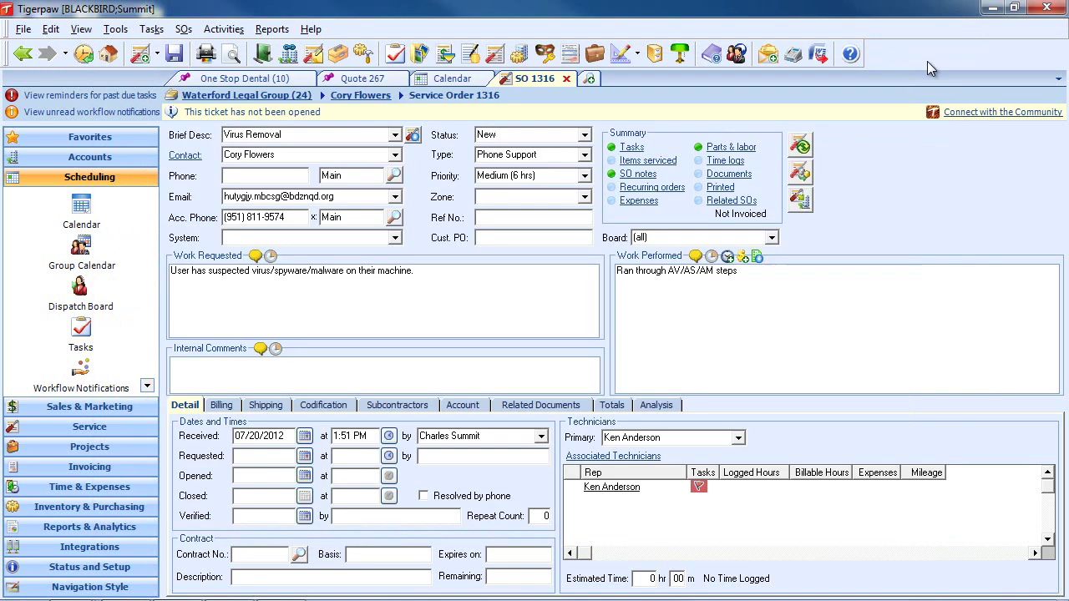
click(800, 148)
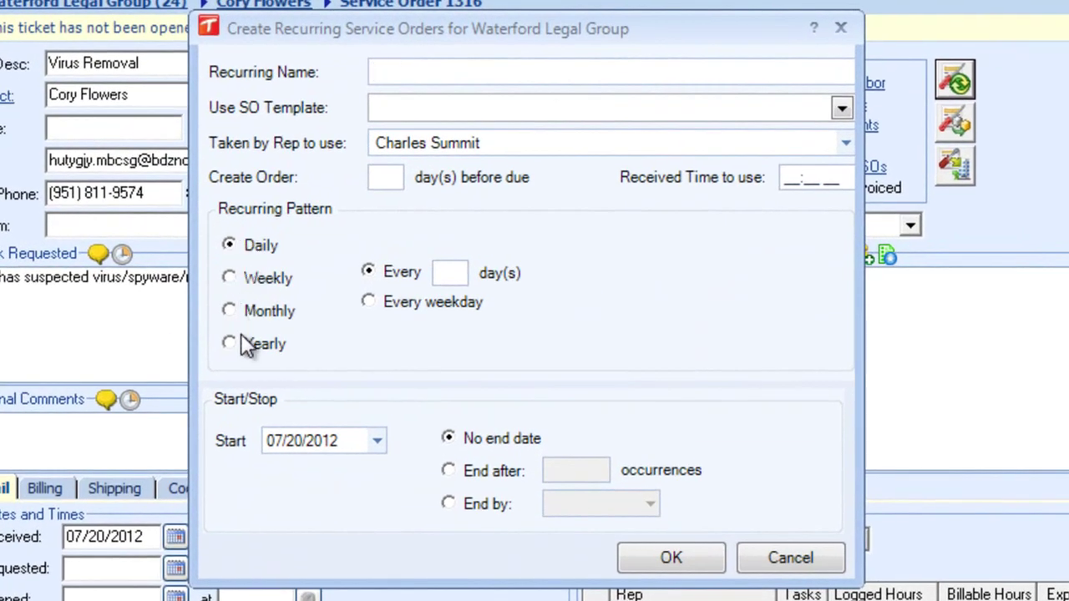
click(391, 178)
click(790, 556)
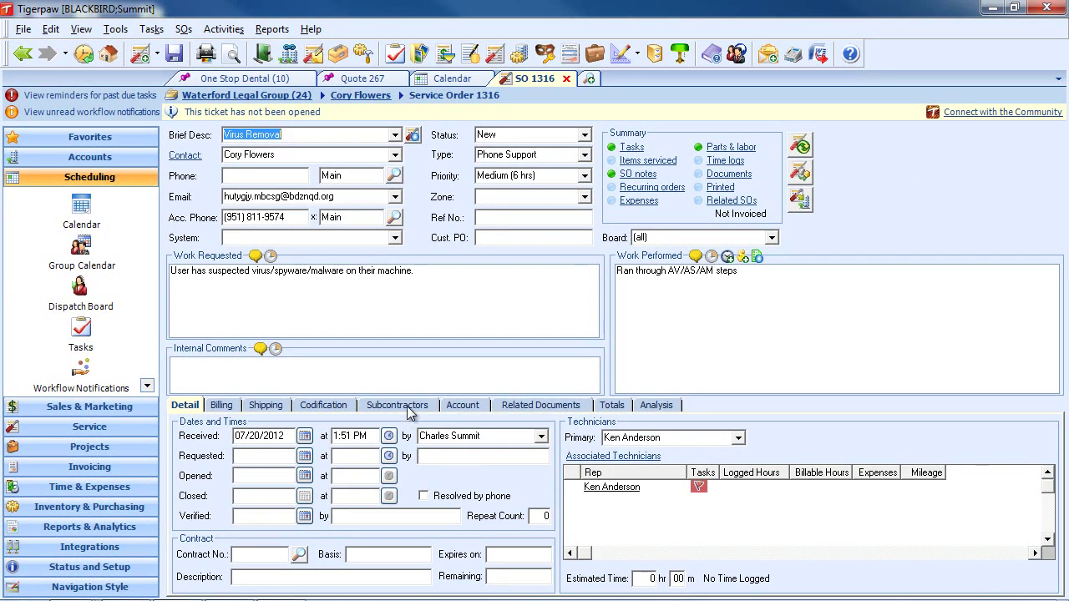
Step: Add the Electrical subcontractor responsibility to the service order and assign it to Stafford Business Services
click(407, 406)
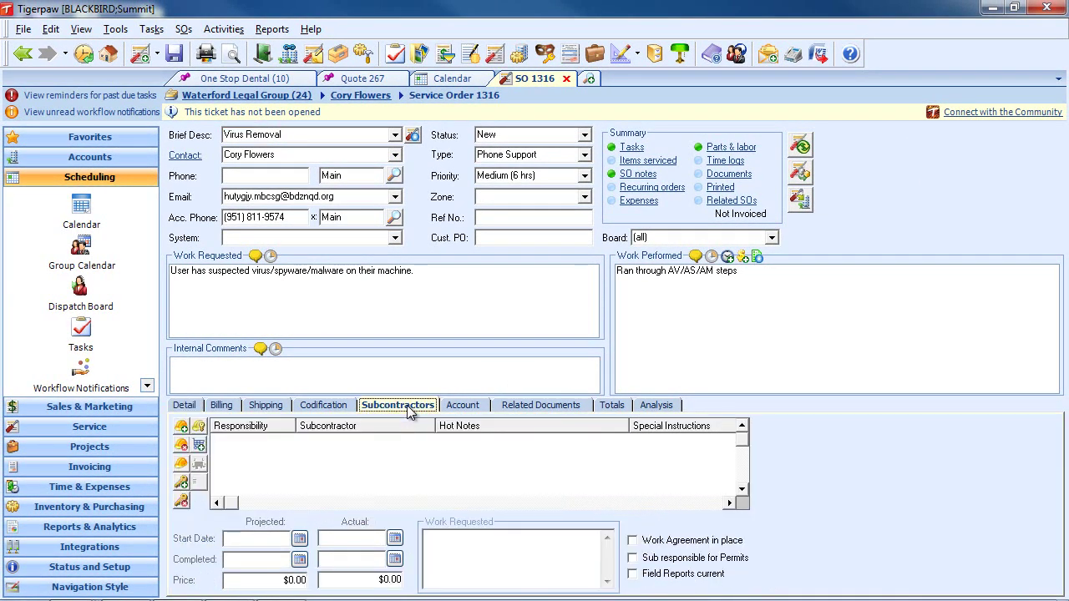
click(180, 482)
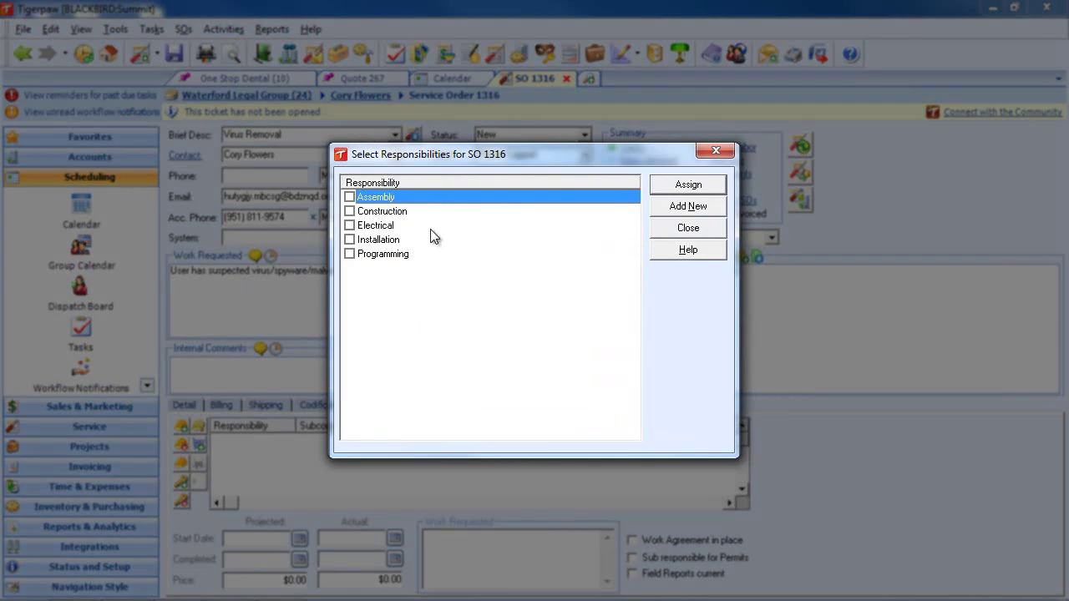
click(349, 227)
click(697, 187)
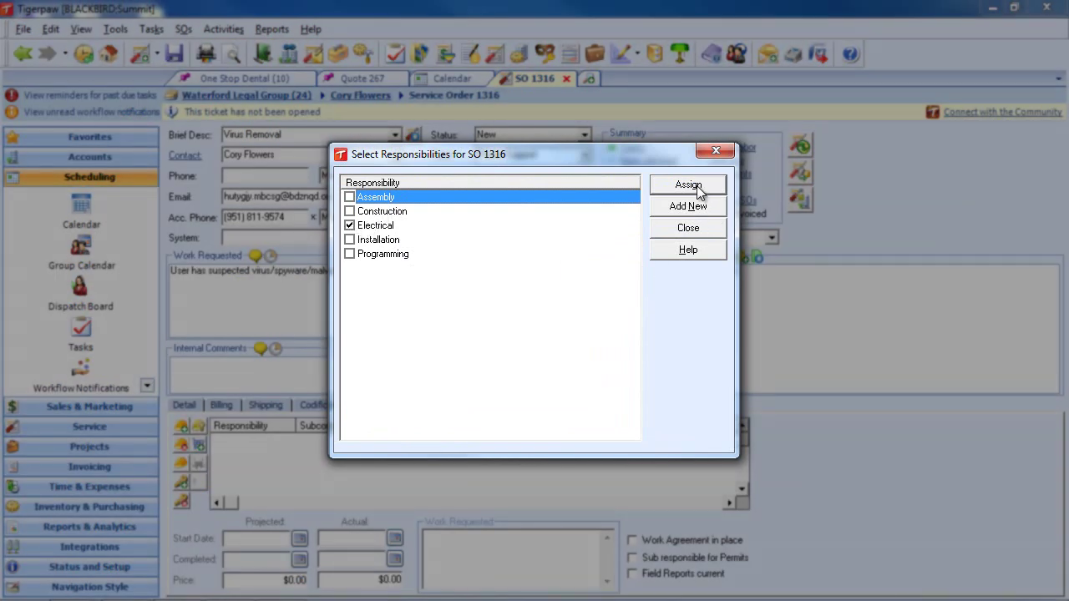
right_click(306, 441)
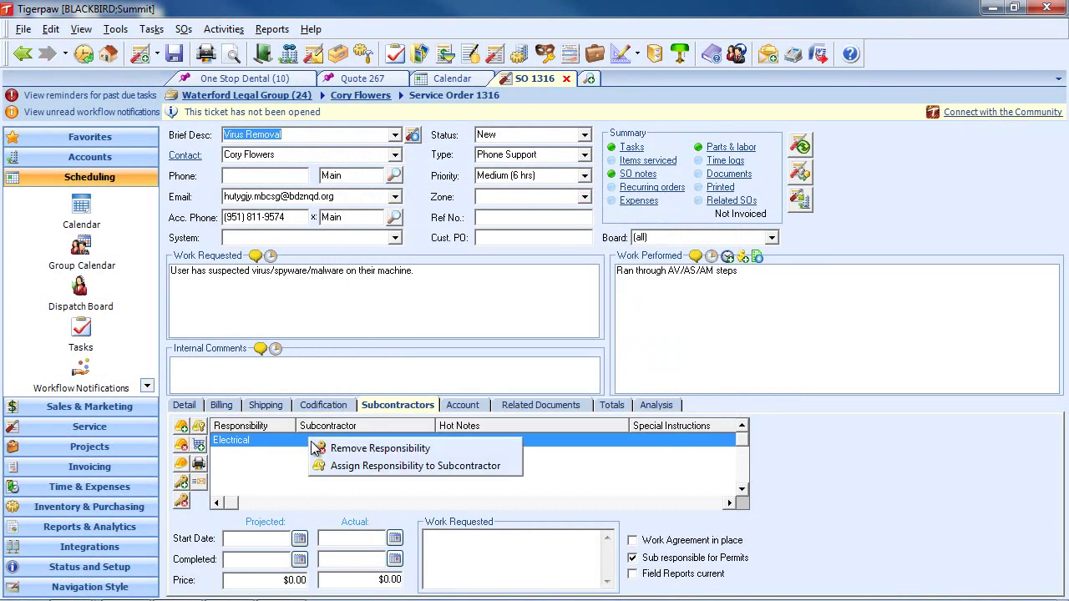
click(342, 470)
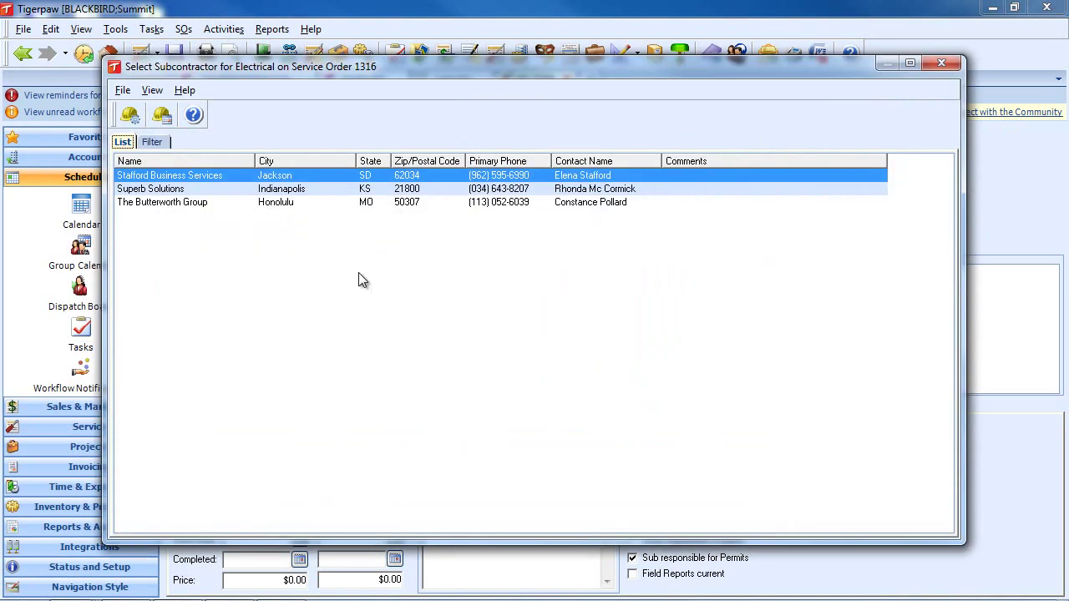
double_click(298, 177)
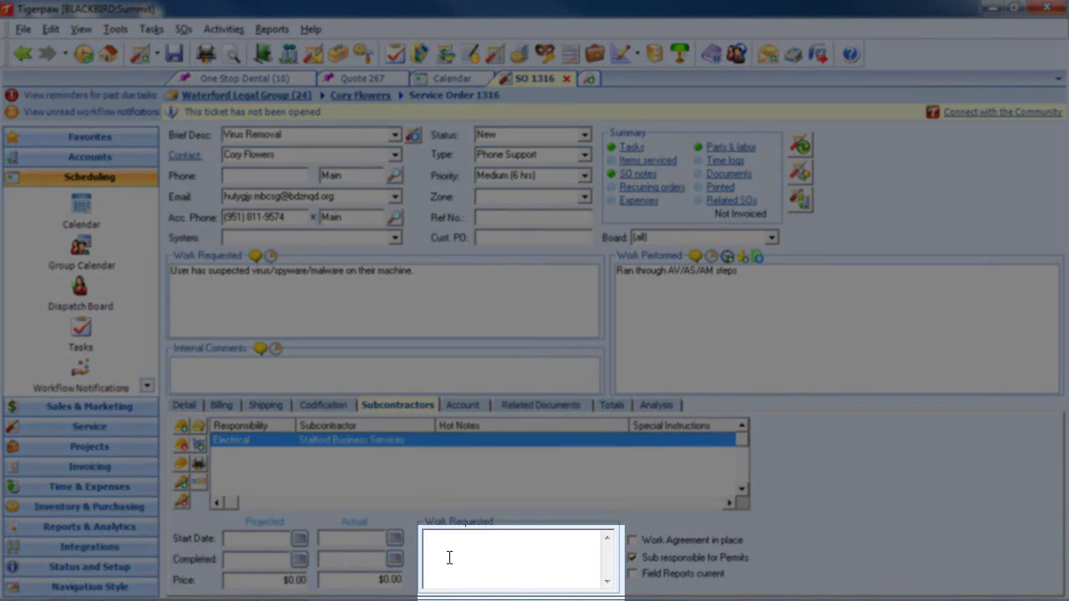
click(478, 560)
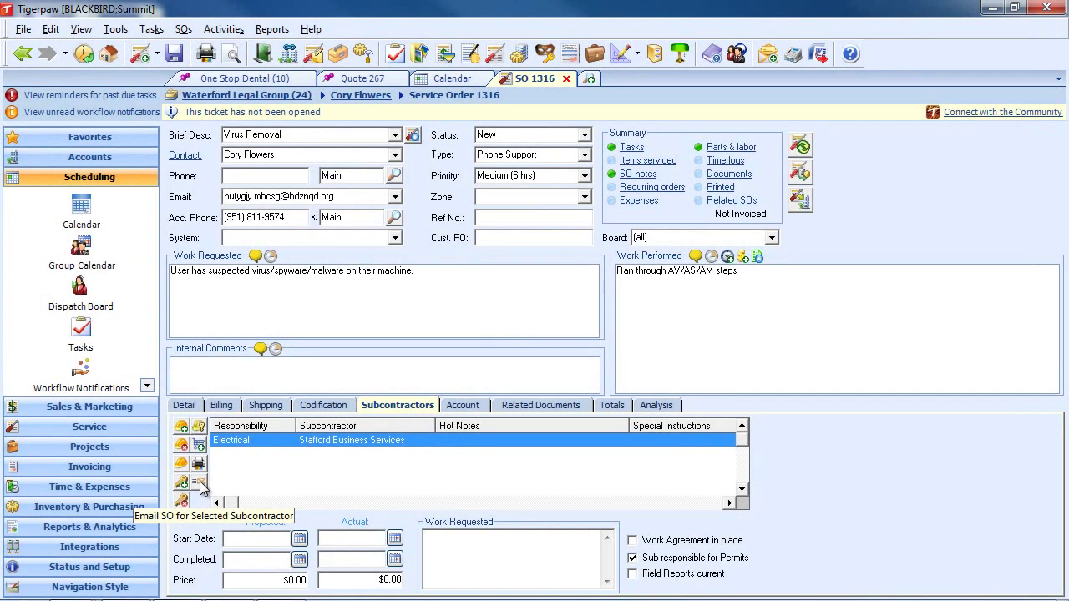
Step: Start a new time entry for the service order, with its primary technician as tech and On-site as the reason
click(185, 405)
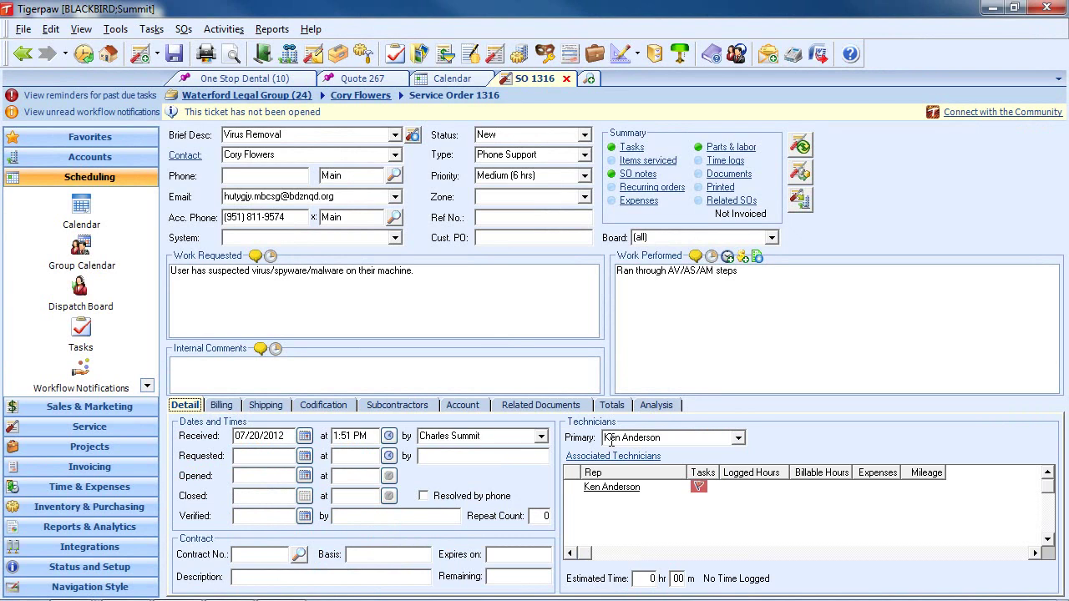
click(729, 258)
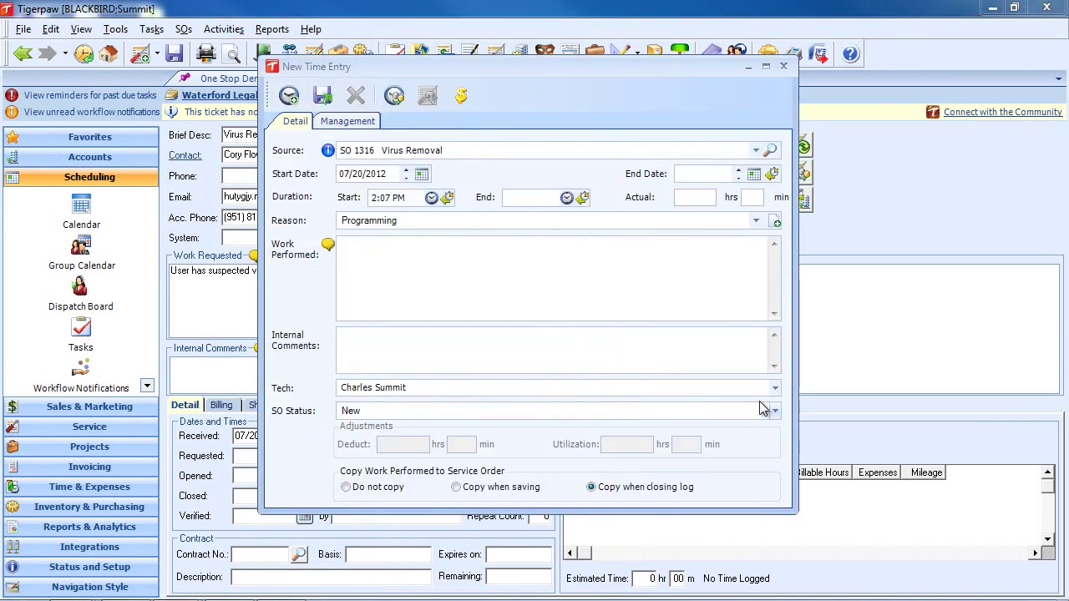
click(775, 387)
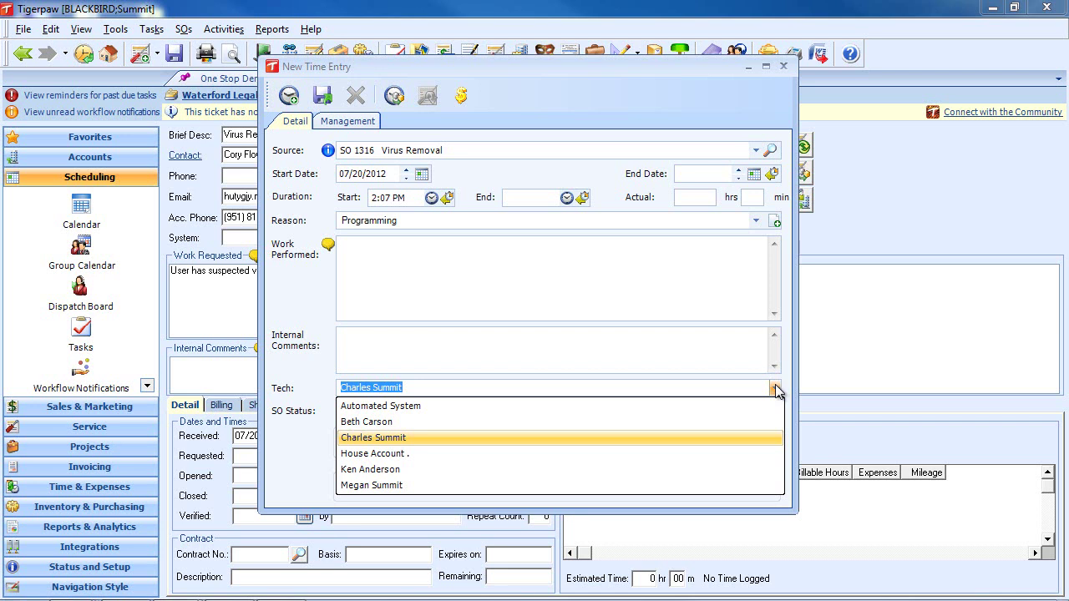
click(391, 470)
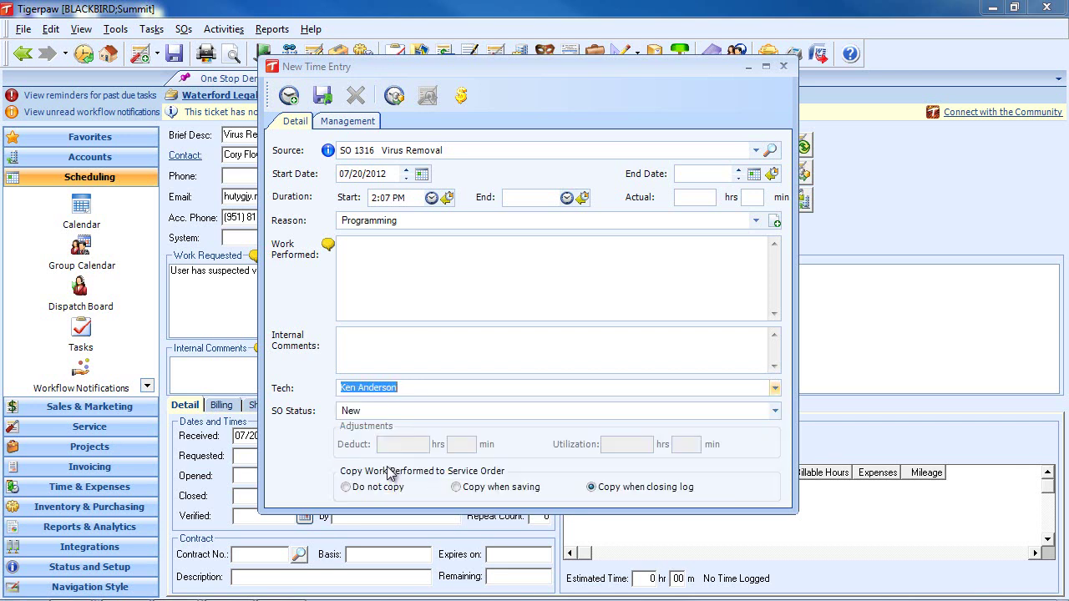
click(756, 219)
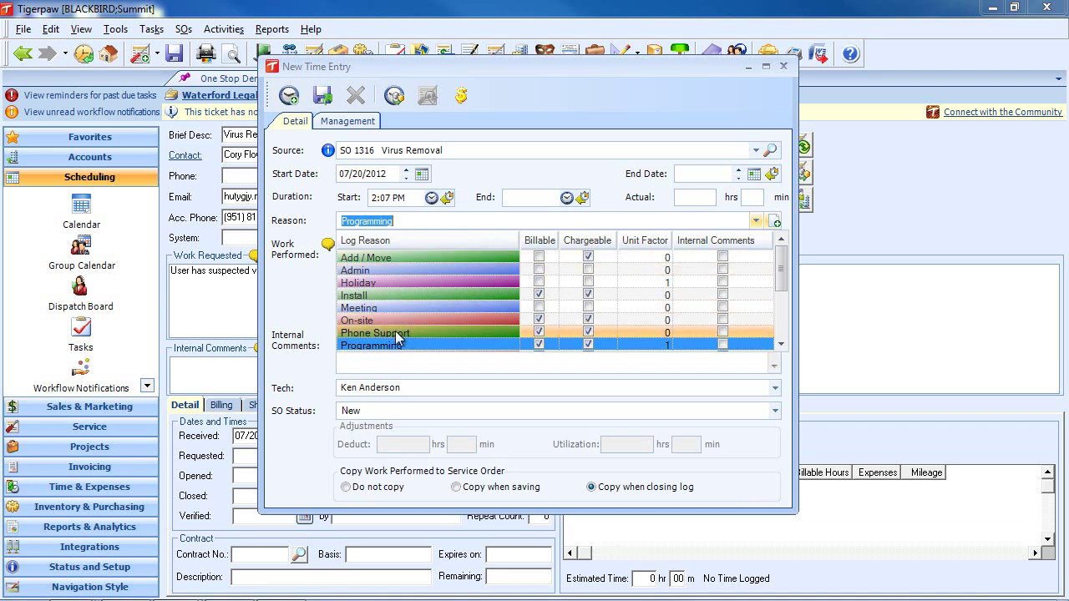
click(373, 321)
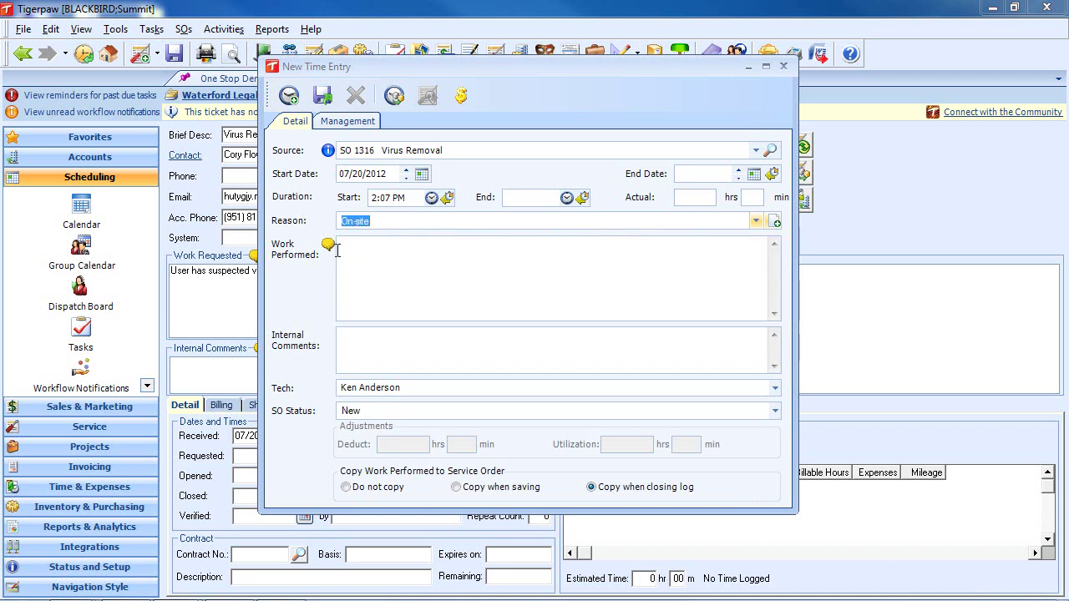
Step: Enter "All detail" as the work performed and 2 actual hours, and save and close the time entry
click(373, 261)
text(All detail)
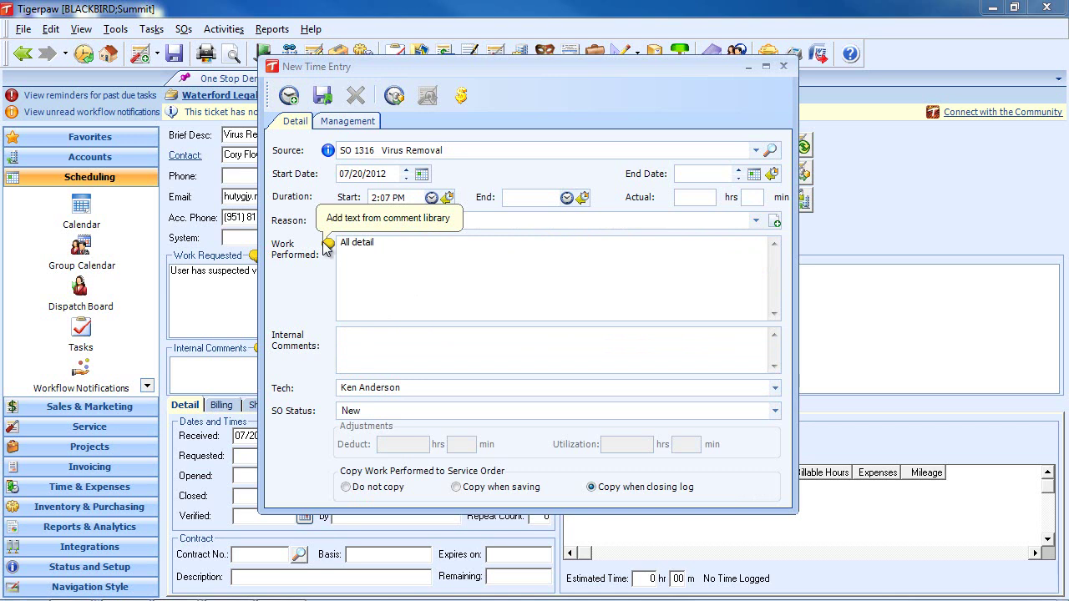
click(705, 198)
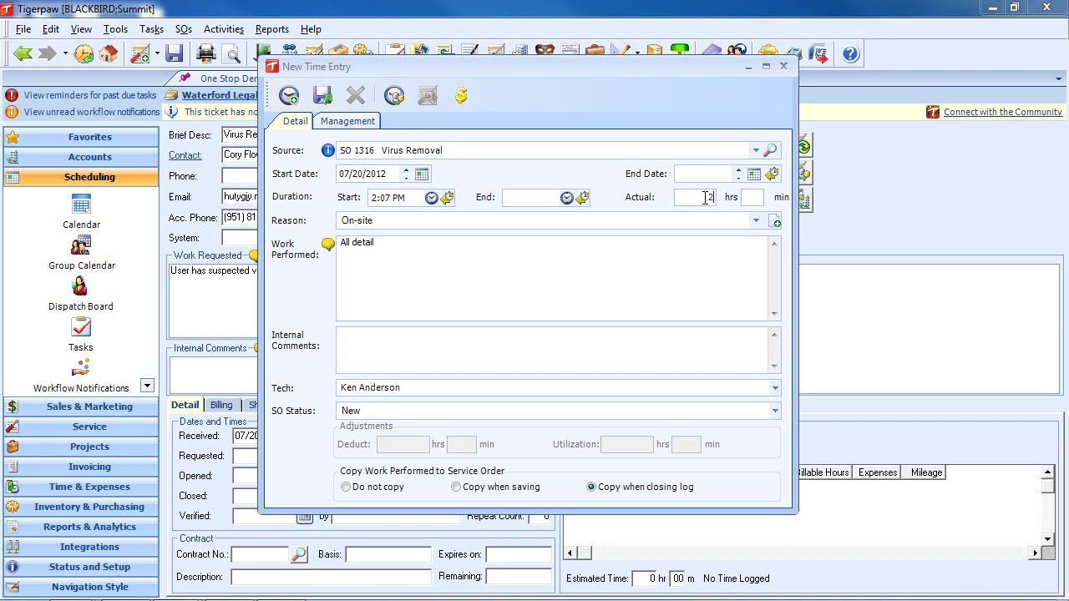
click(785, 67)
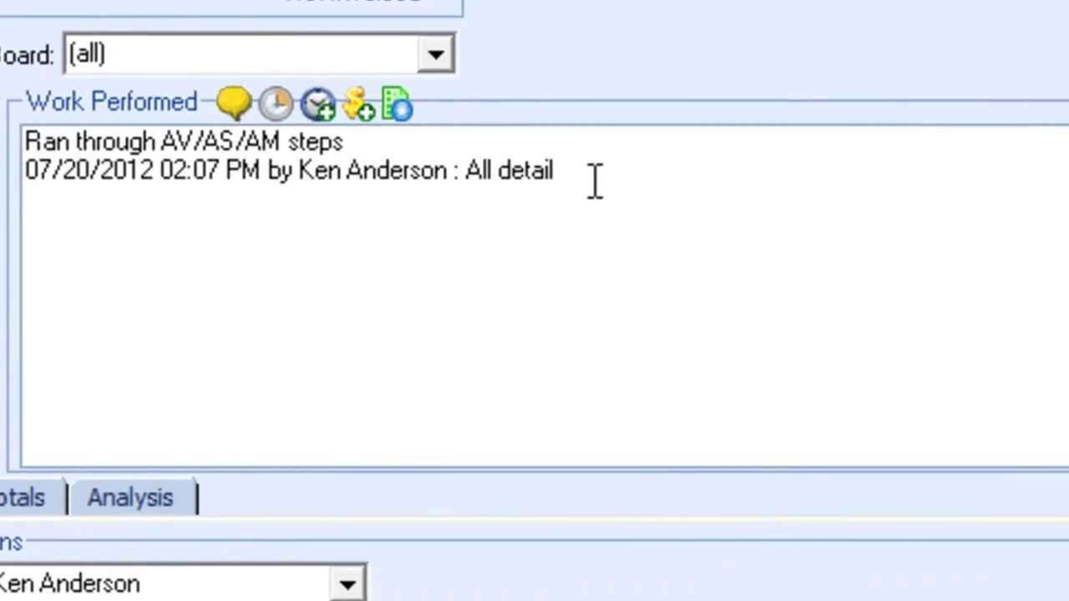
Step: Check the time entry's note in the order's work performed text, and set the service order status to Ready for Billing
drag(810, 281, 731, 274)
drag(341, 150, 13, 171)
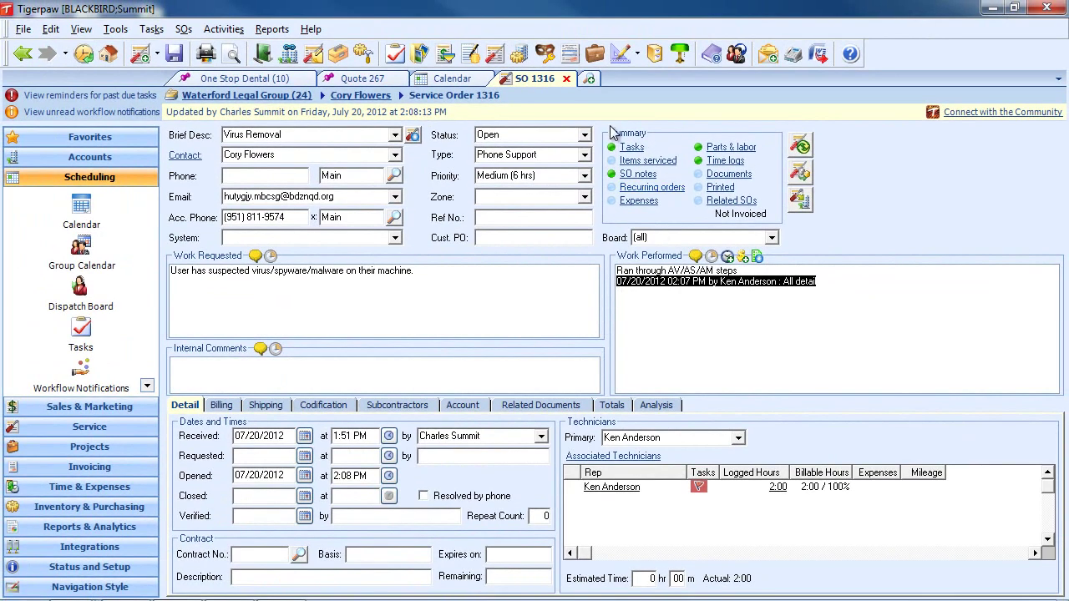
click(585, 135)
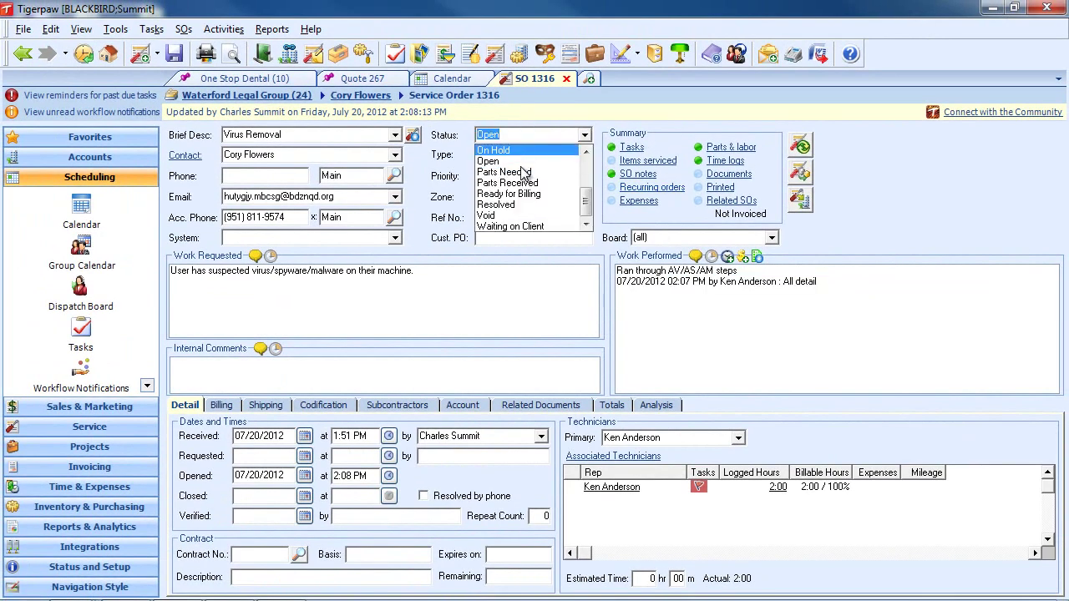
click(521, 193)
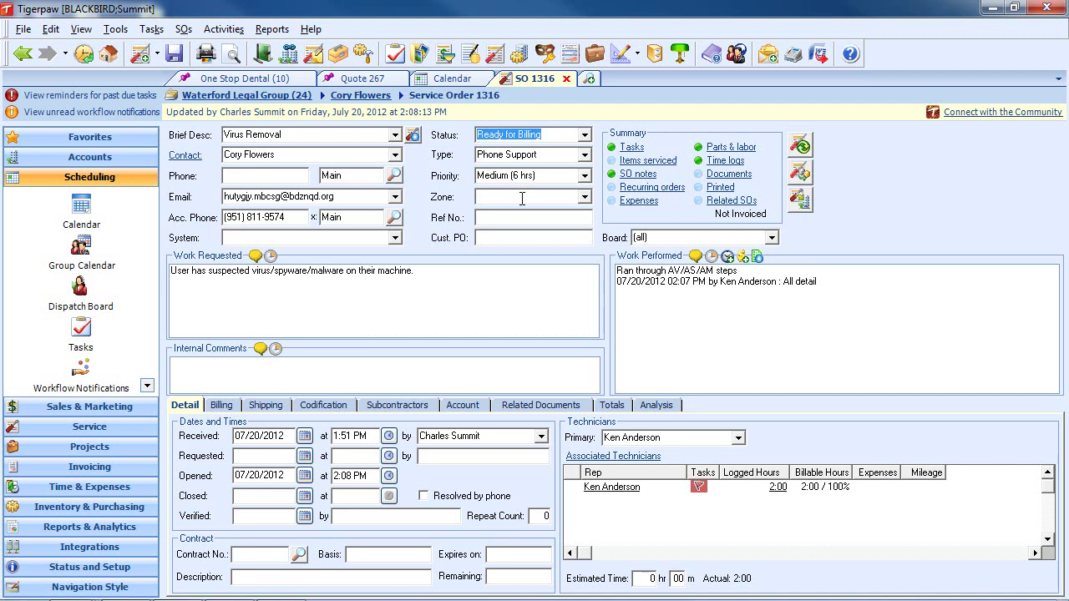
Step: Review the time sheet for the week including 07/20/2012, with the Wow Travel repair entry's billing options and the weekly utilization figures
click(89, 486)
click(88, 352)
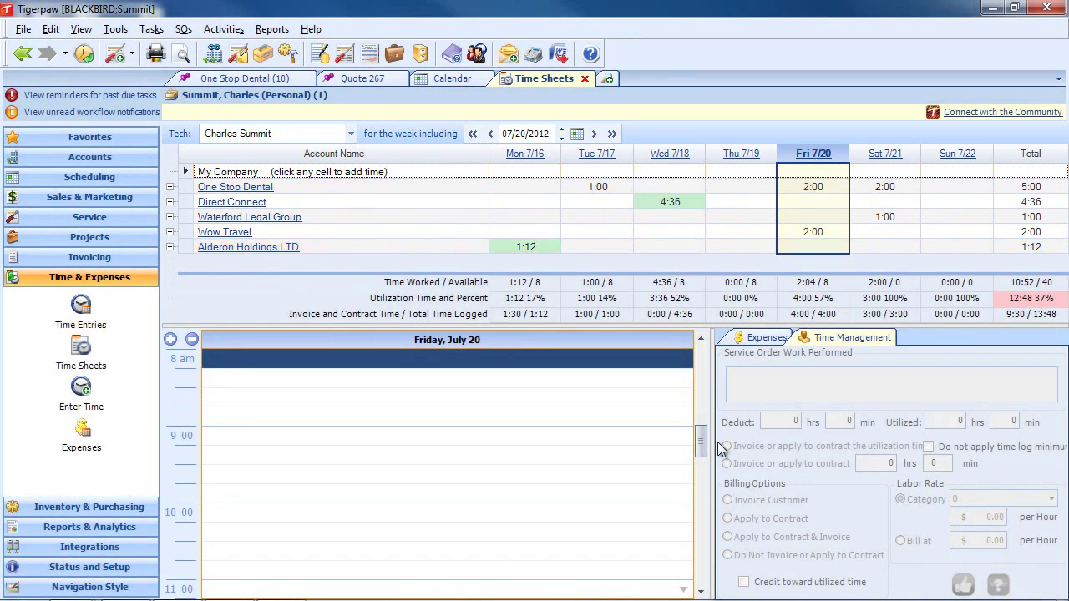
drag(703, 445, 701, 490)
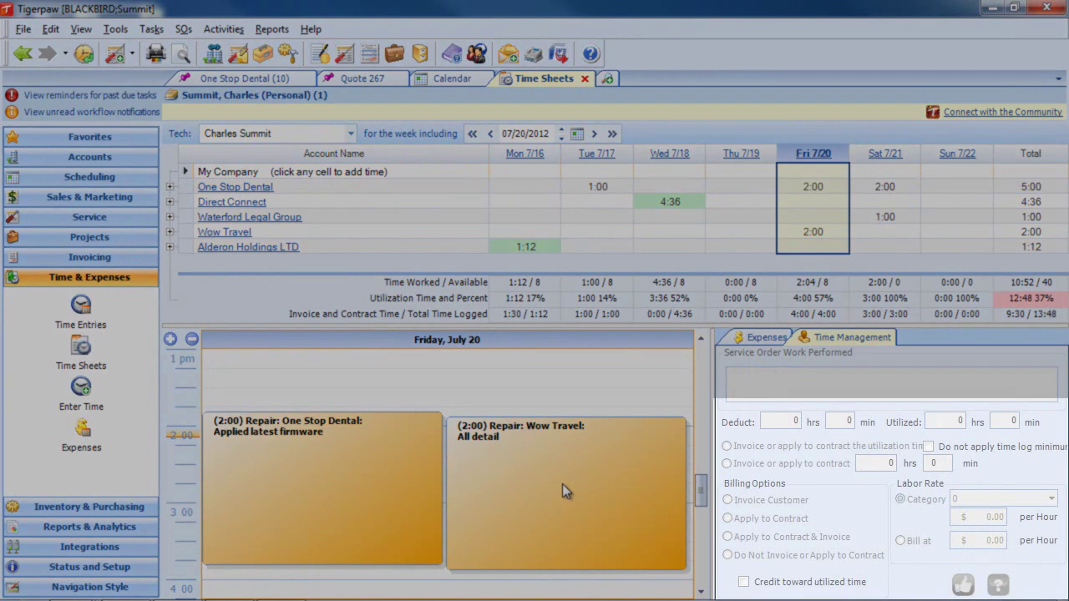
click(562, 483)
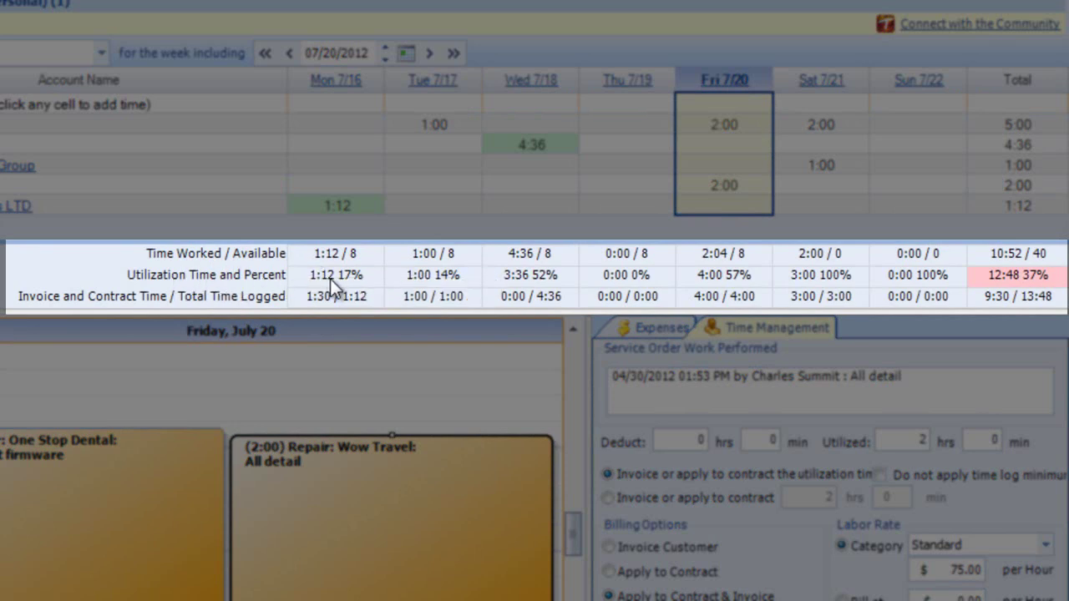
mouse_move(338, 279)
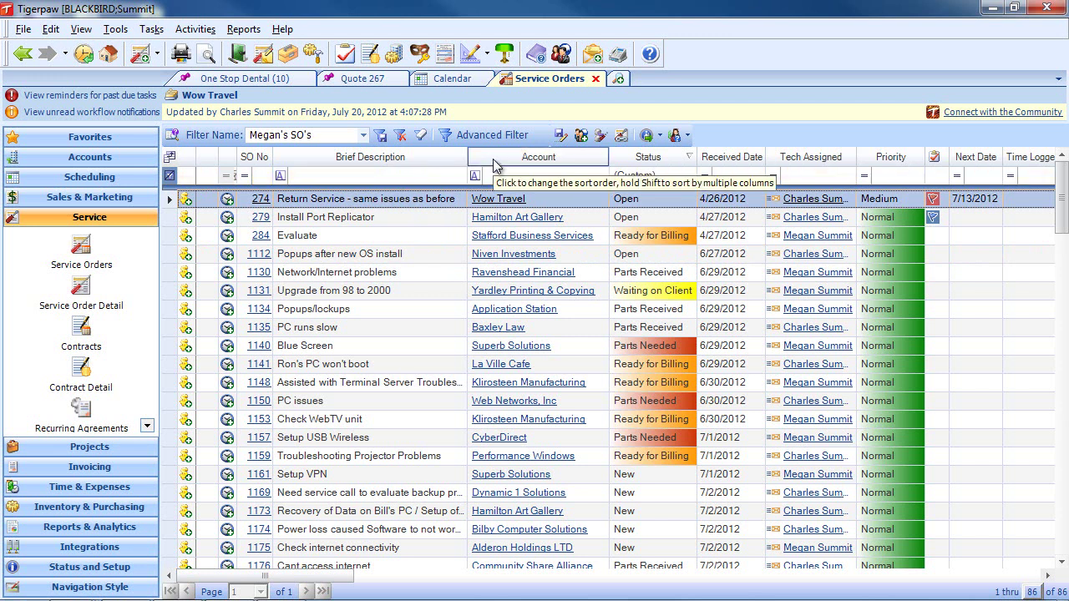
Step: Review the saved filters available for the service orders list, keeping the current filter
click(363, 136)
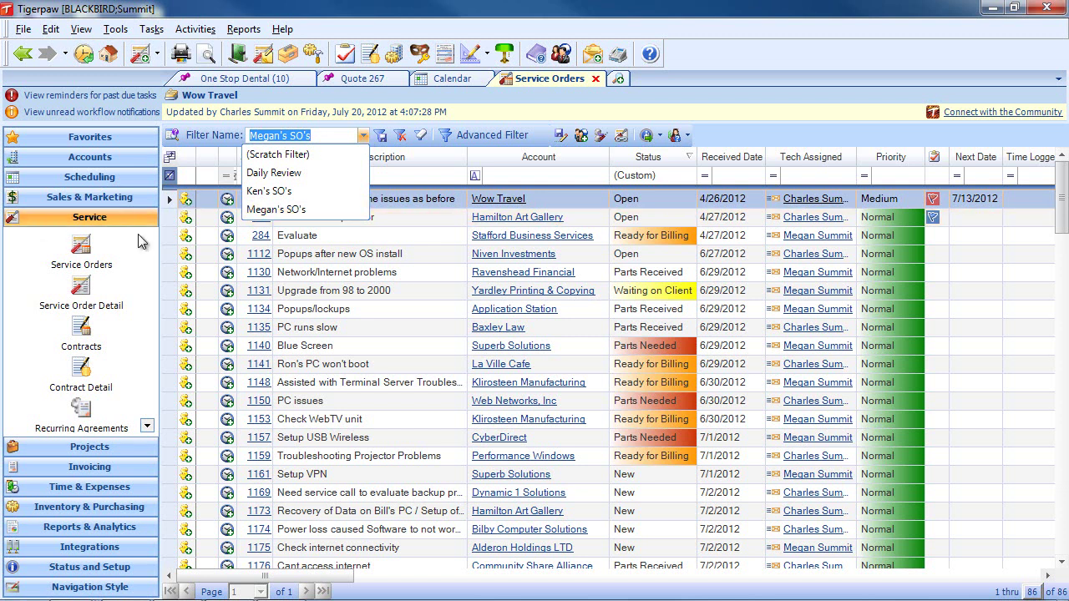
click(223, 211)
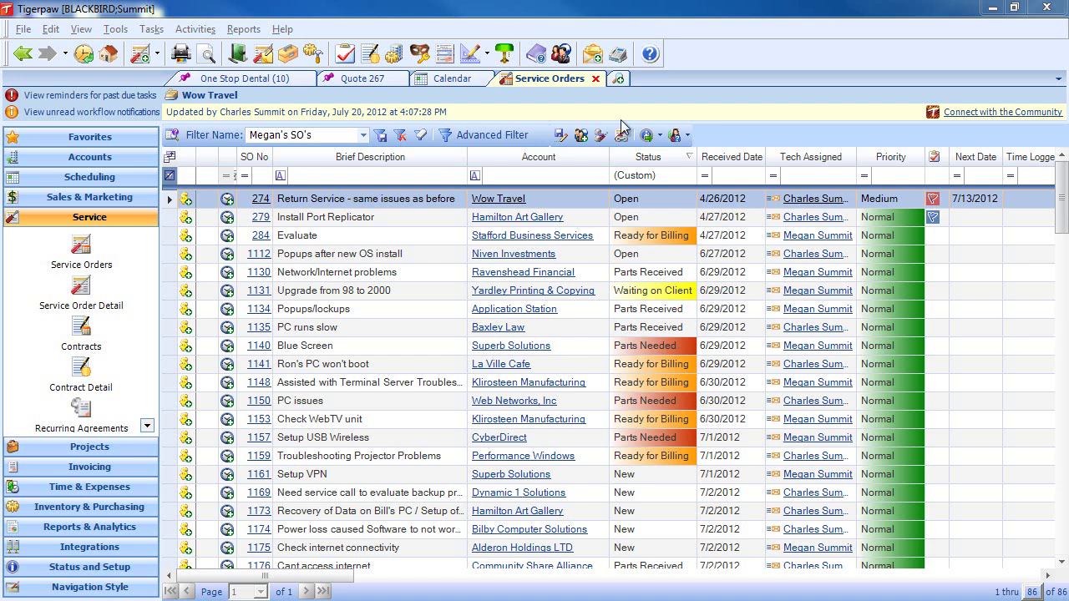
Step: Open Monitor 19" Widescreen from the recently viewed price book items and examine its stock by location and by serial number
click(82, 57)
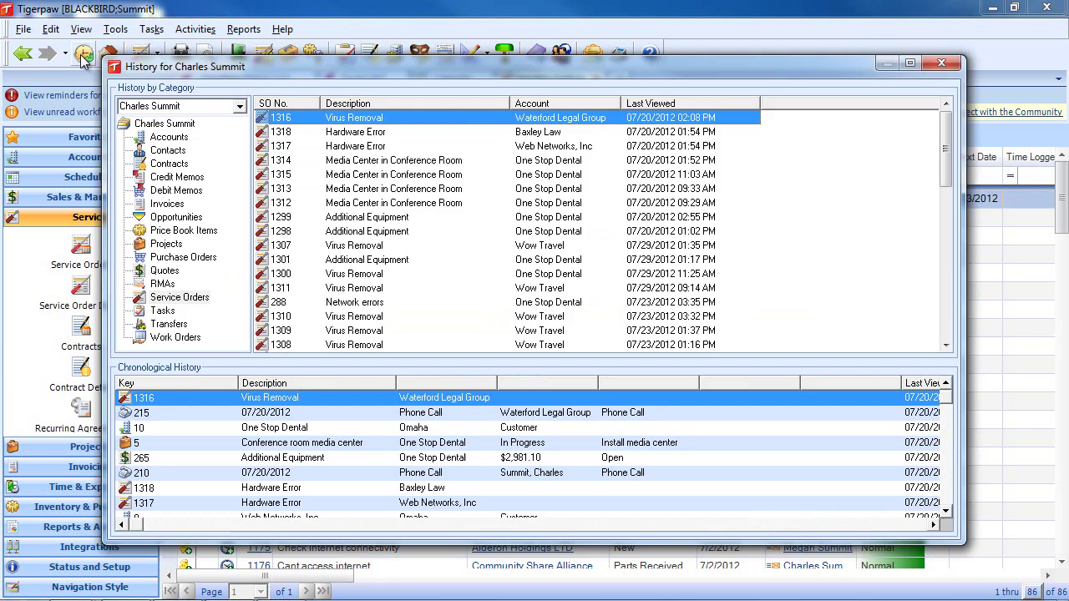
click(204, 229)
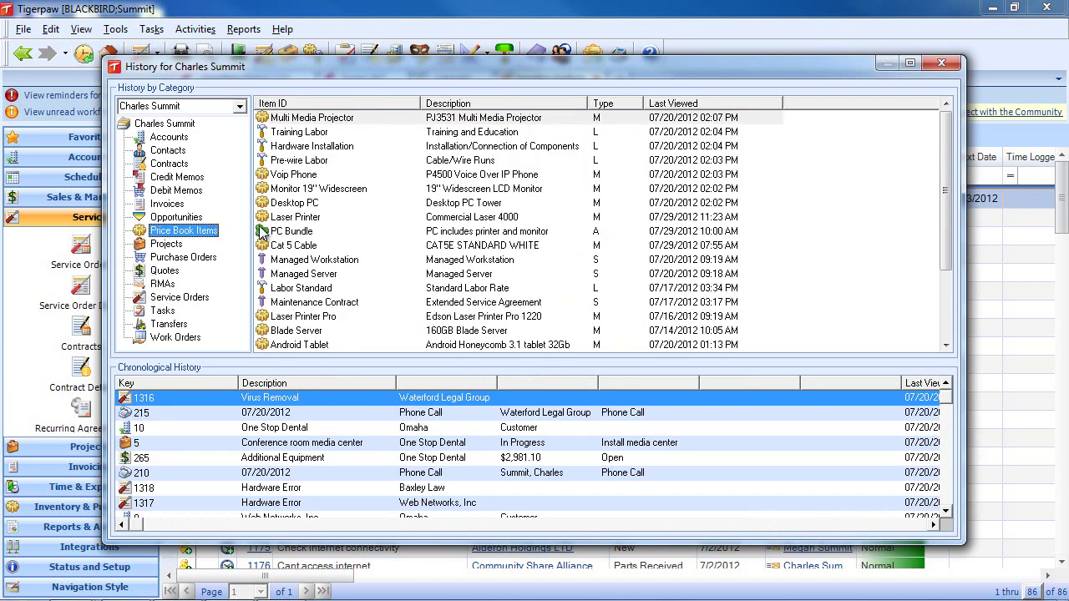
double_click(340, 189)
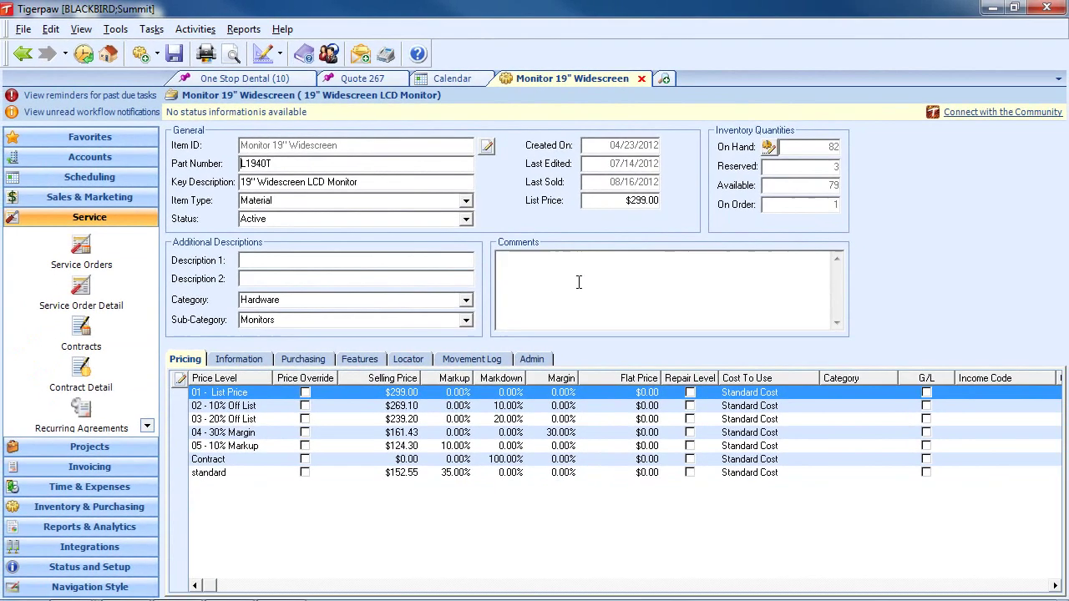
click(406, 471)
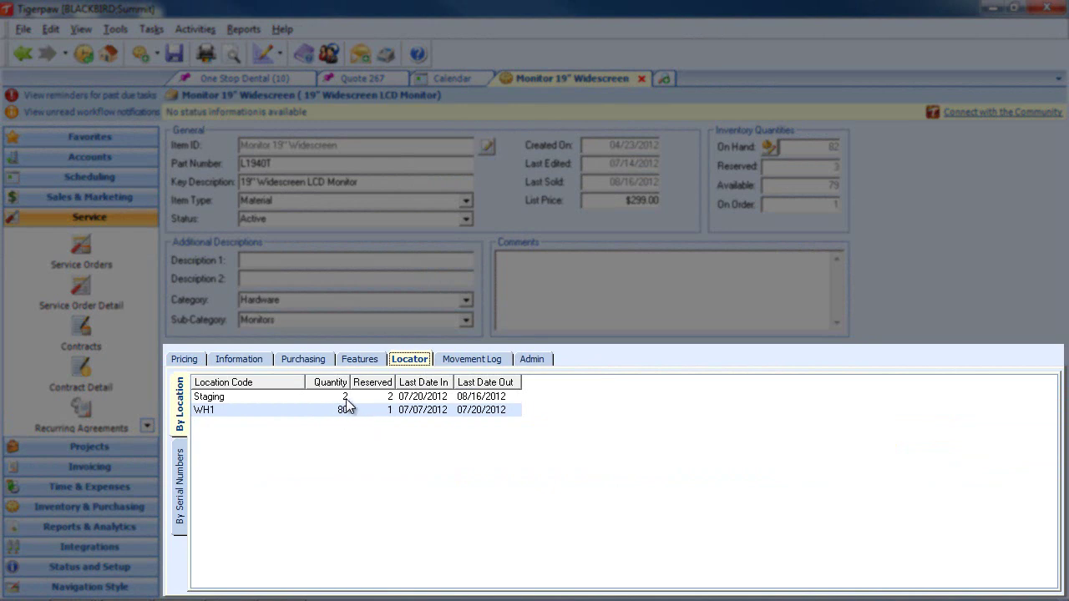
click(182, 451)
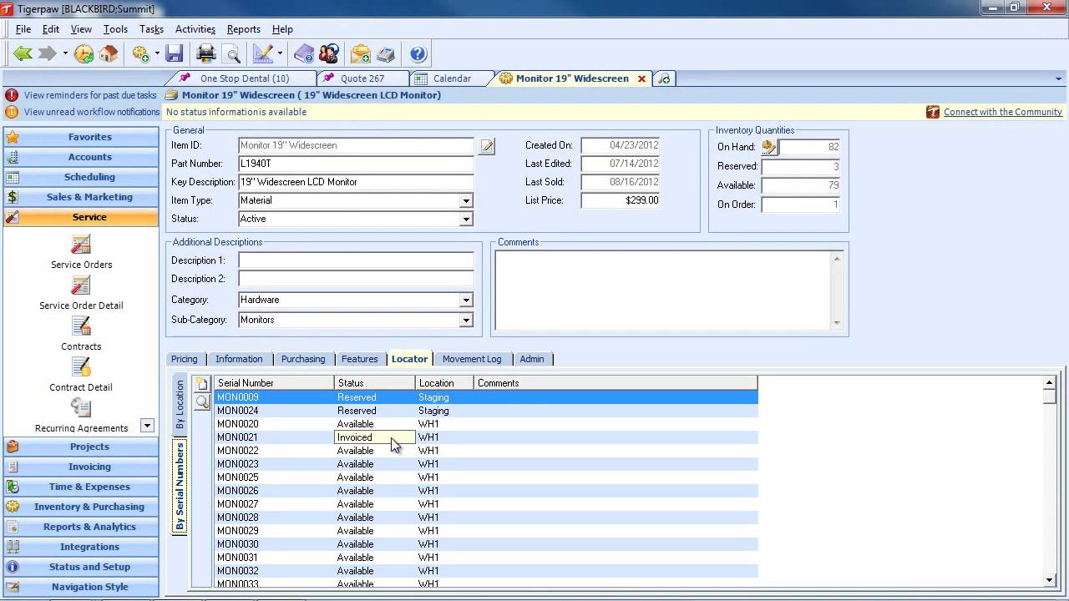
Step: Start a new inventory transfer from WH1 to Truck 01
click(156, 56)
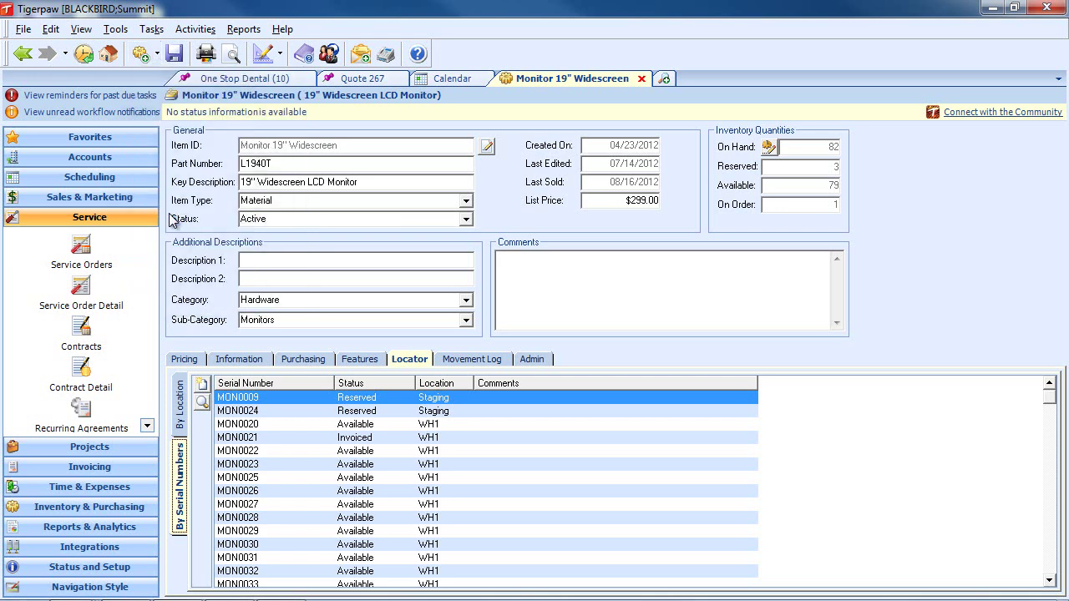
click(173, 218)
click(474, 194)
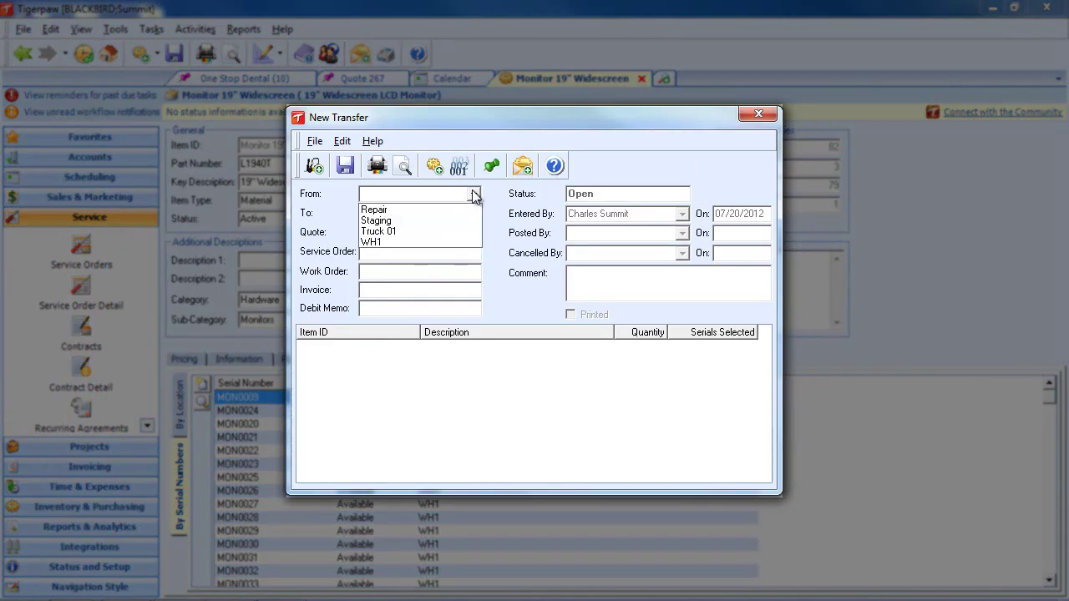
click(373, 243)
click(474, 213)
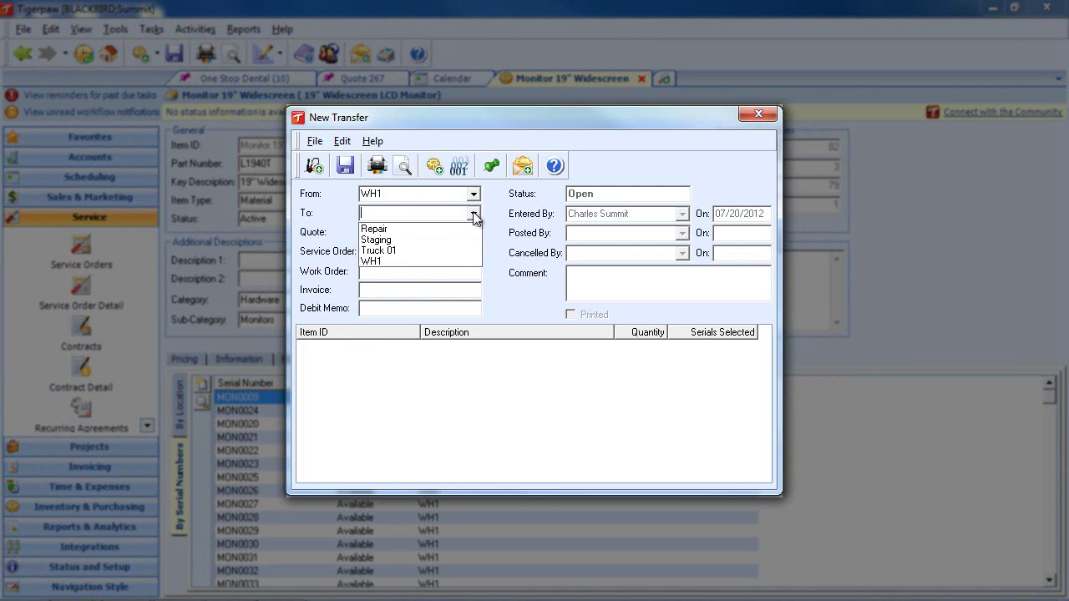
click(380, 251)
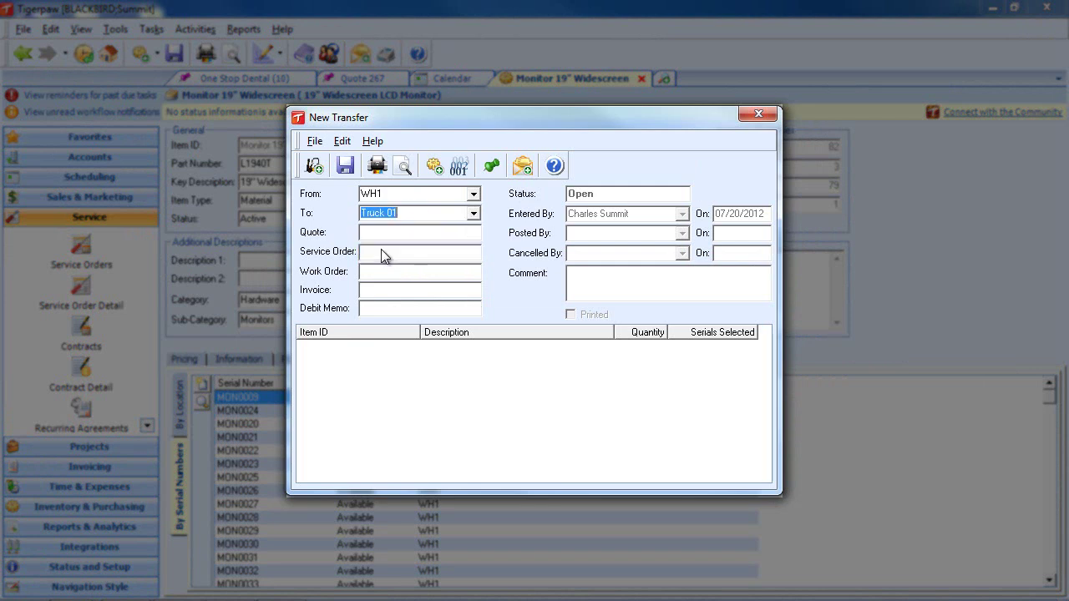
click(394, 193)
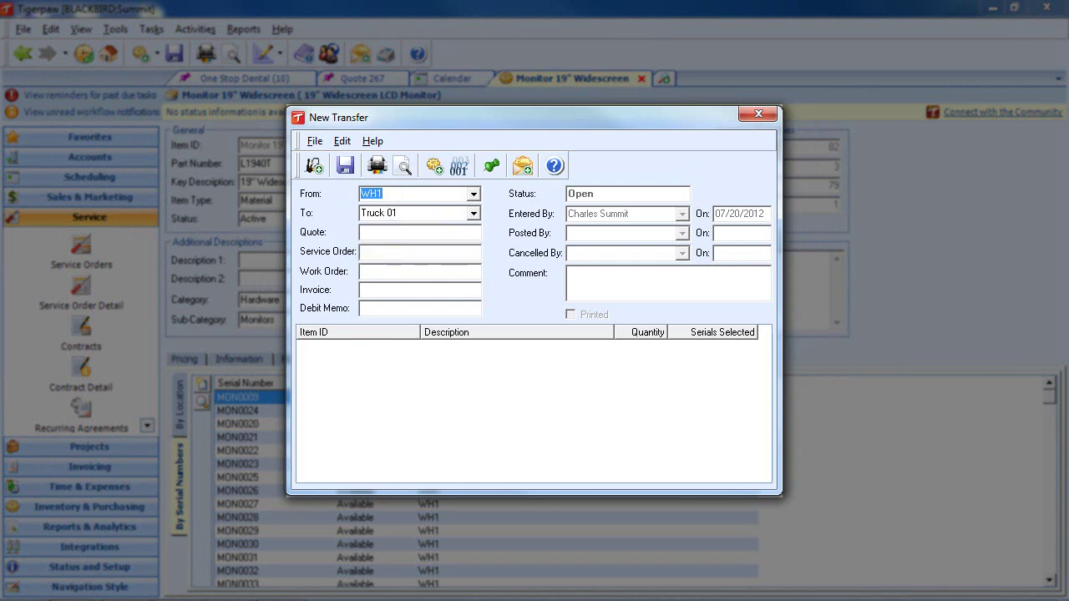
click(393, 213)
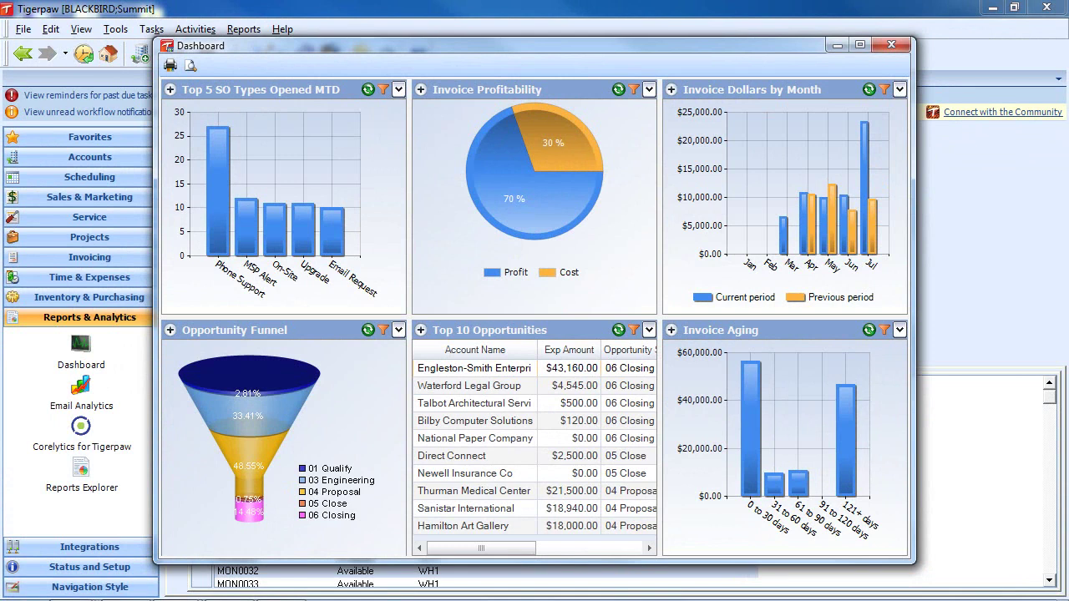
Step: Review the company-level charts available for the Top 5 SO Types Opened MTD dashboard pane, keeping the current chart
click(398, 90)
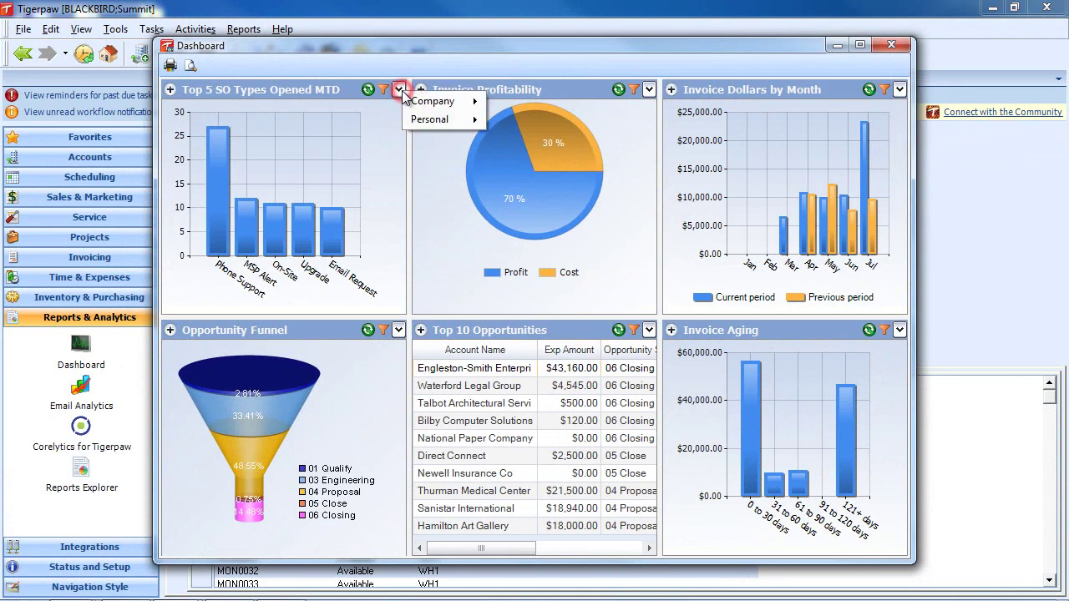
mouse_move(437, 101)
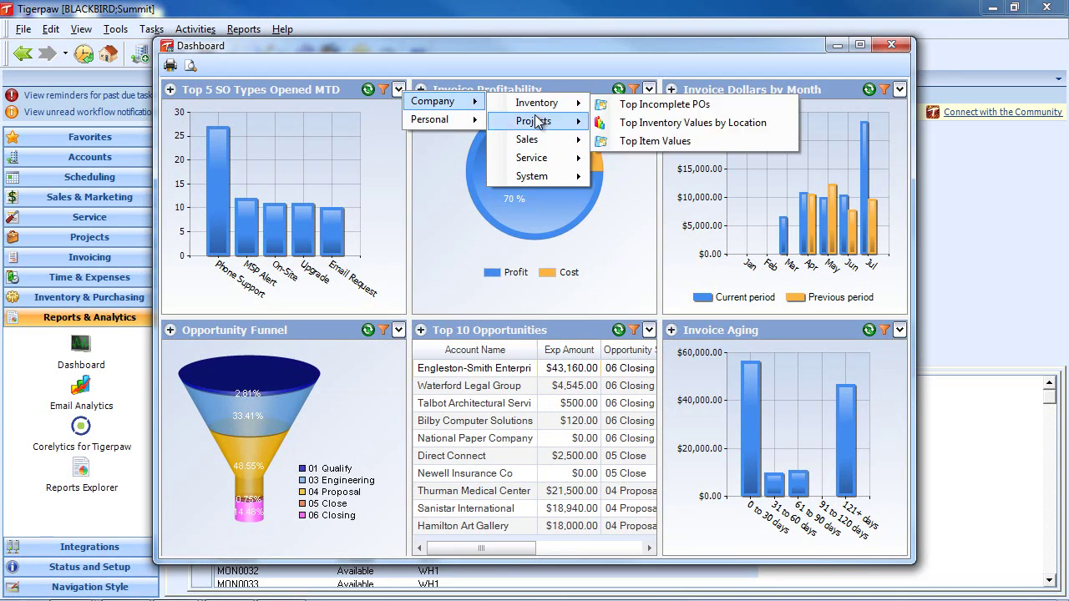
mouse_move(535, 121)
mouse_move(537, 142)
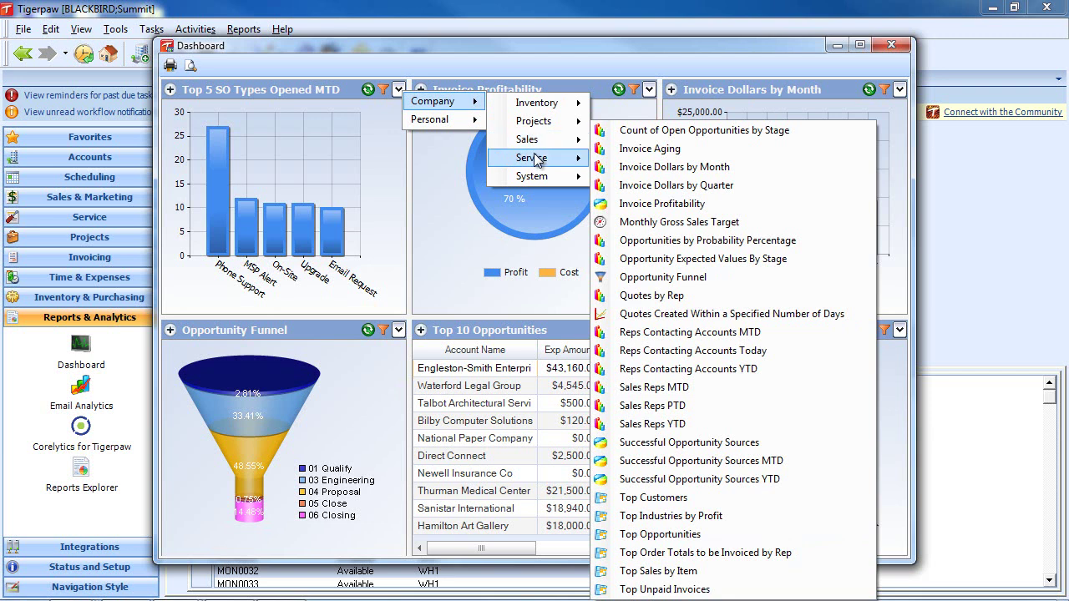
mouse_move(537, 164)
mouse_move(537, 183)
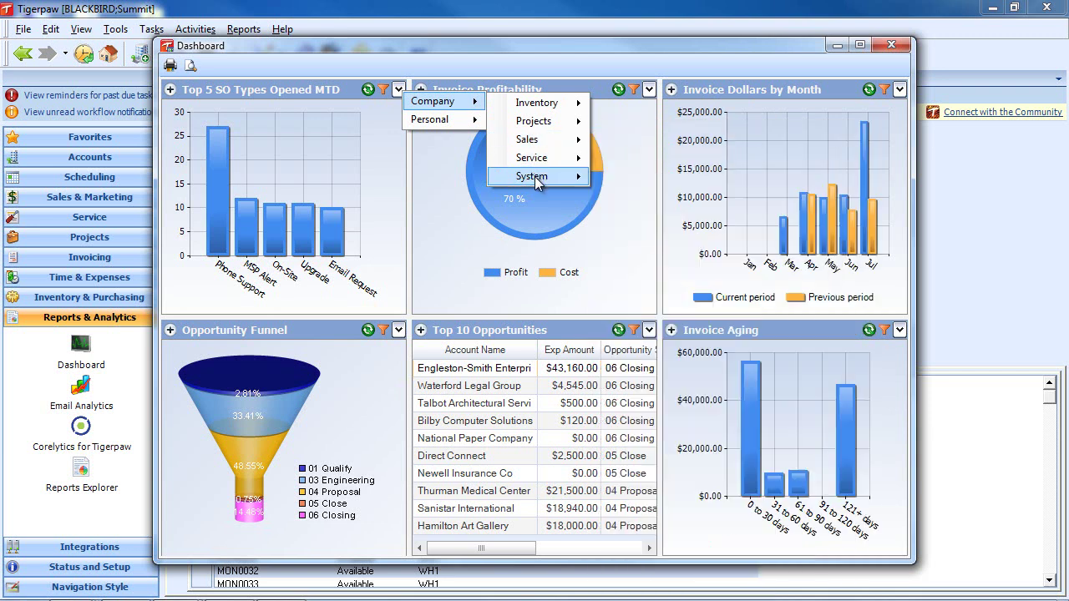
click(482, 269)
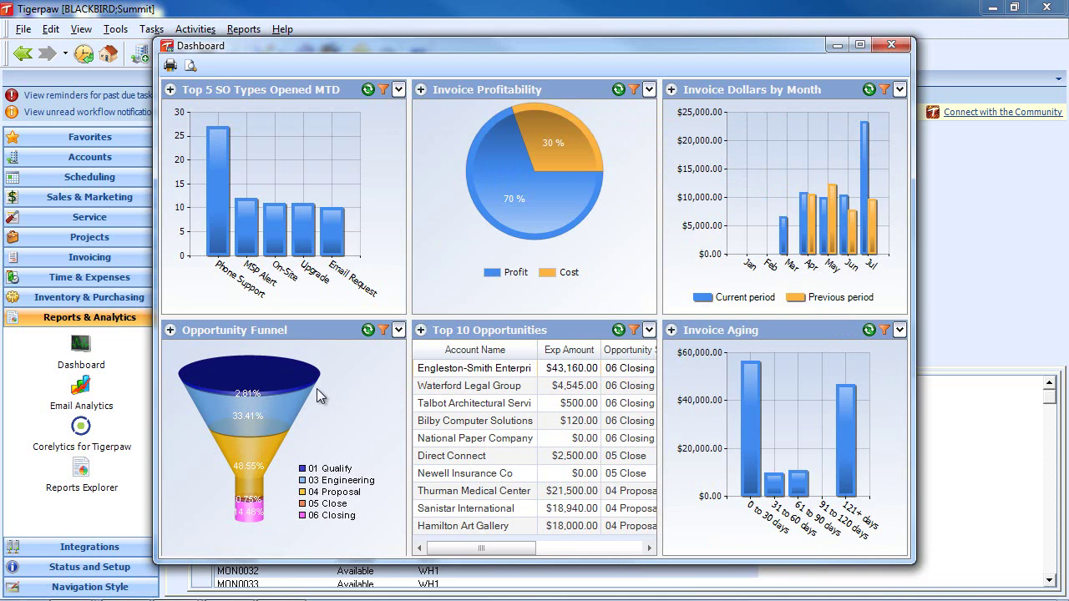
Step: Examine the records behind the funnel's 03 Engineering stage and the 121+ days invoice aging bar, and close the dashboard
click(280, 422)
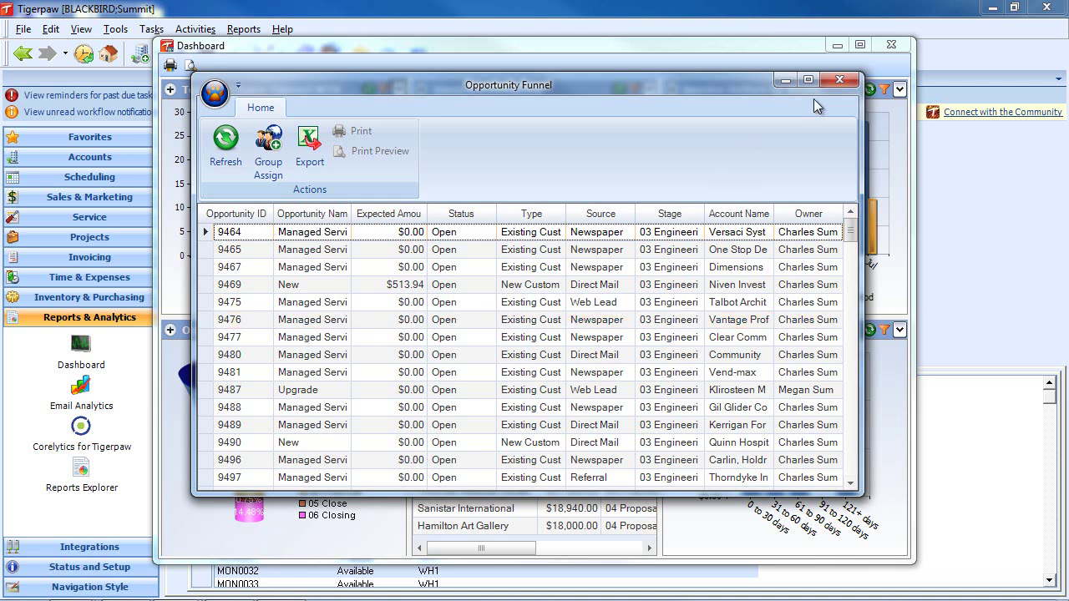
click(840, 79)
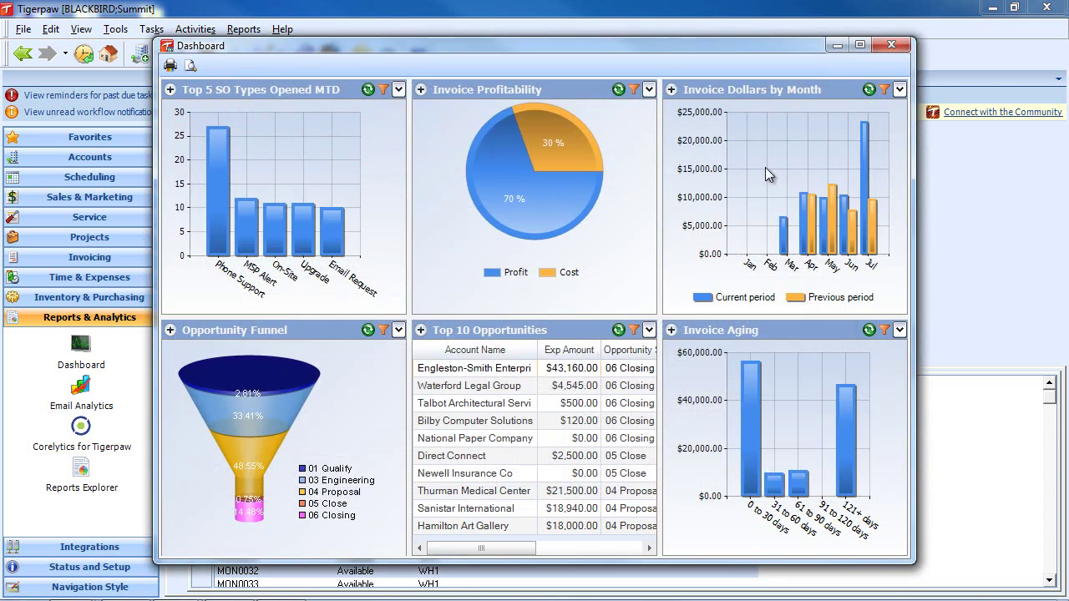
click(849, 440)
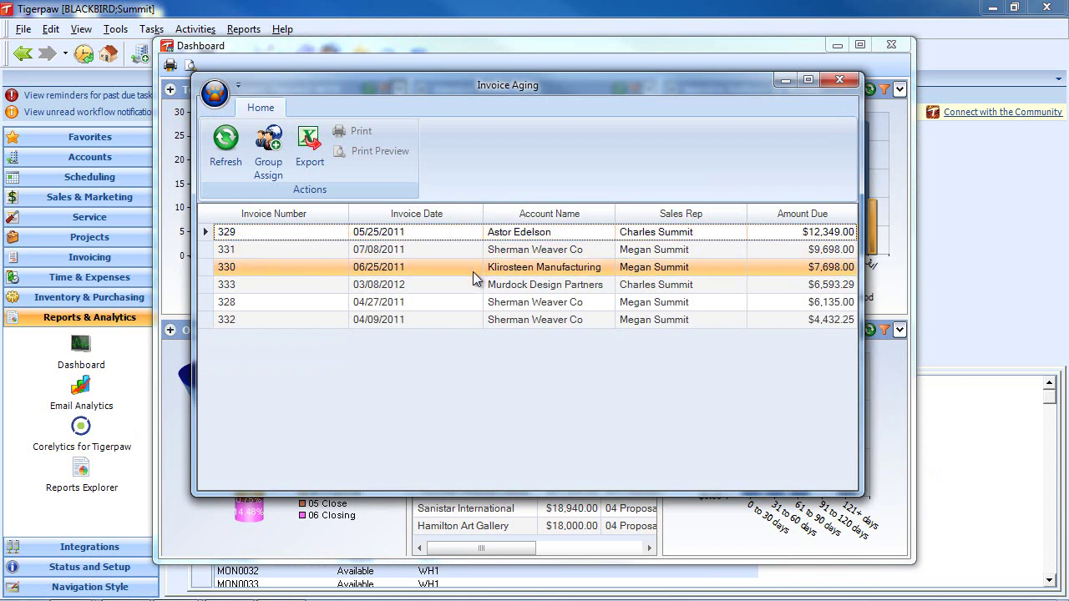
click(842, 81)
mouse_move(480, 47)
mouse_down()
mouse_move(585, 61)
mouse_move(487, 42)
mouse_up()
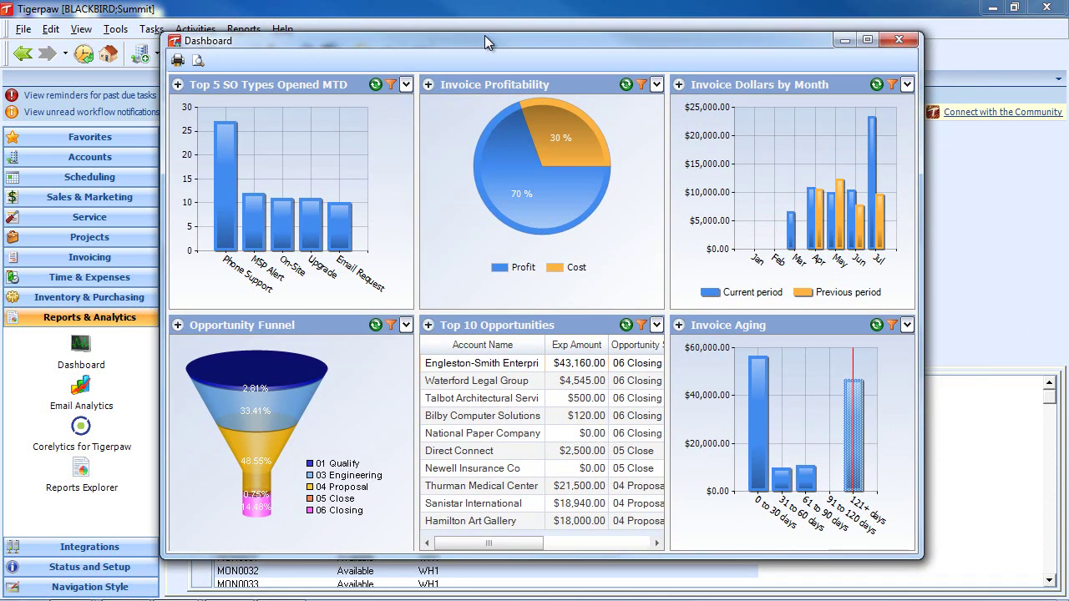
click(904, 40)
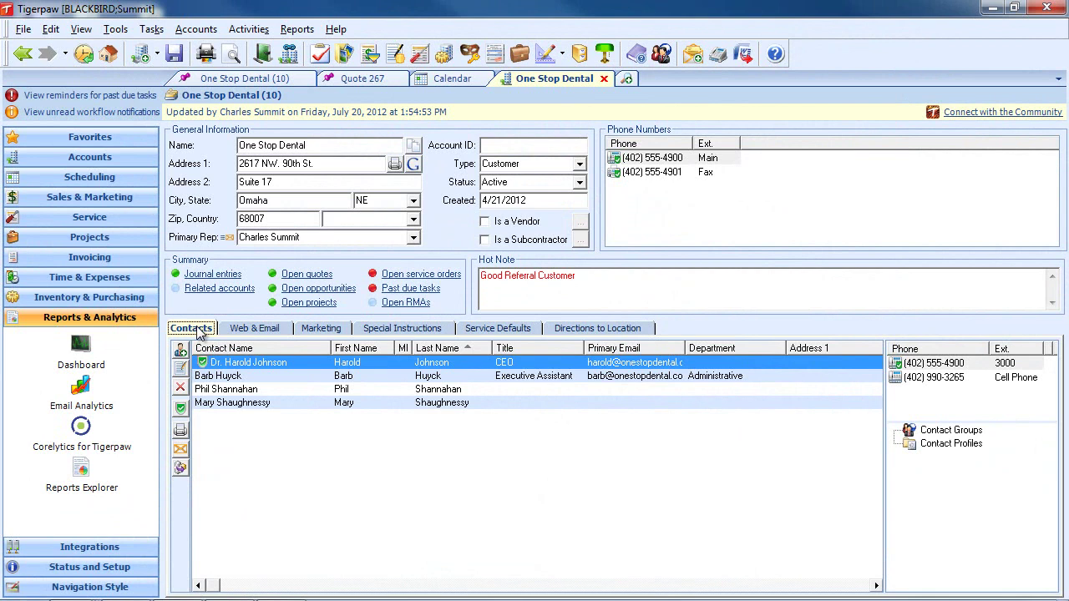
Step: Review One Stop Dental's attached documents and its list of quotes and opportunities, closing each list
click(342, 54)
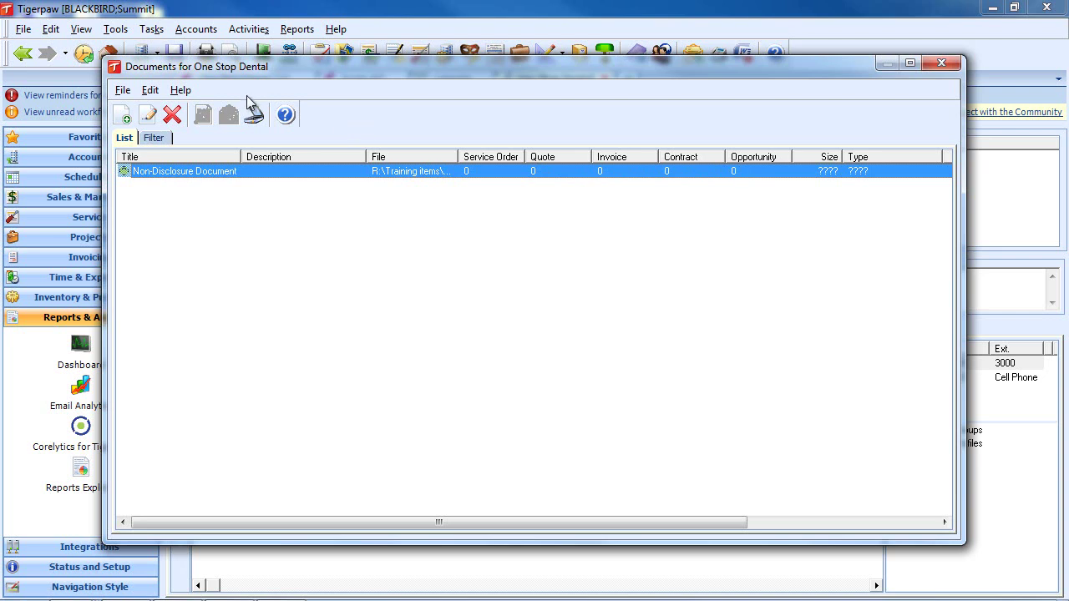
click(941, 63)
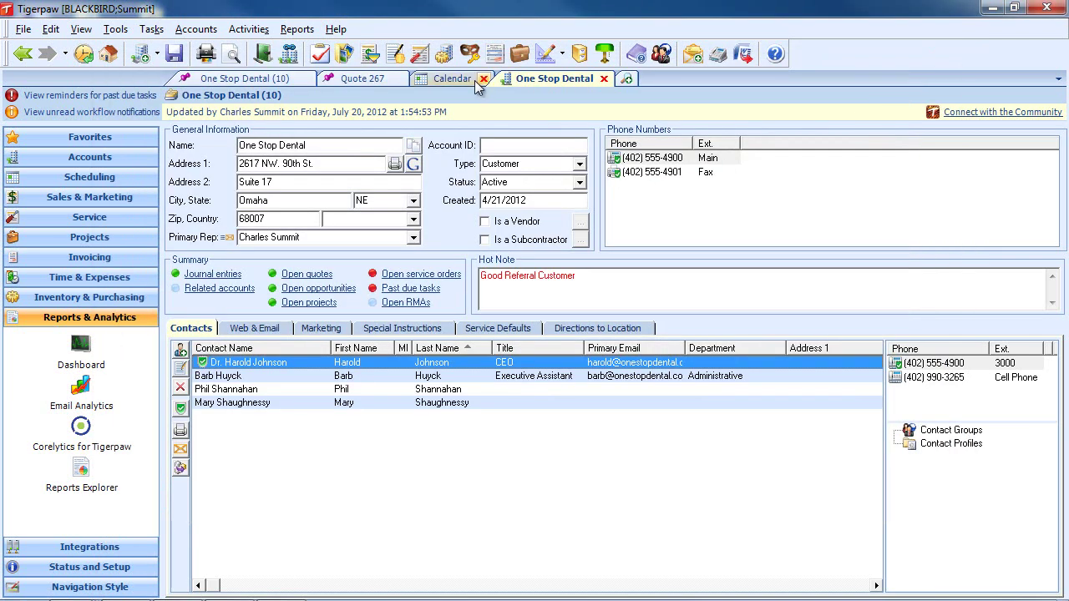
click(370, 54)
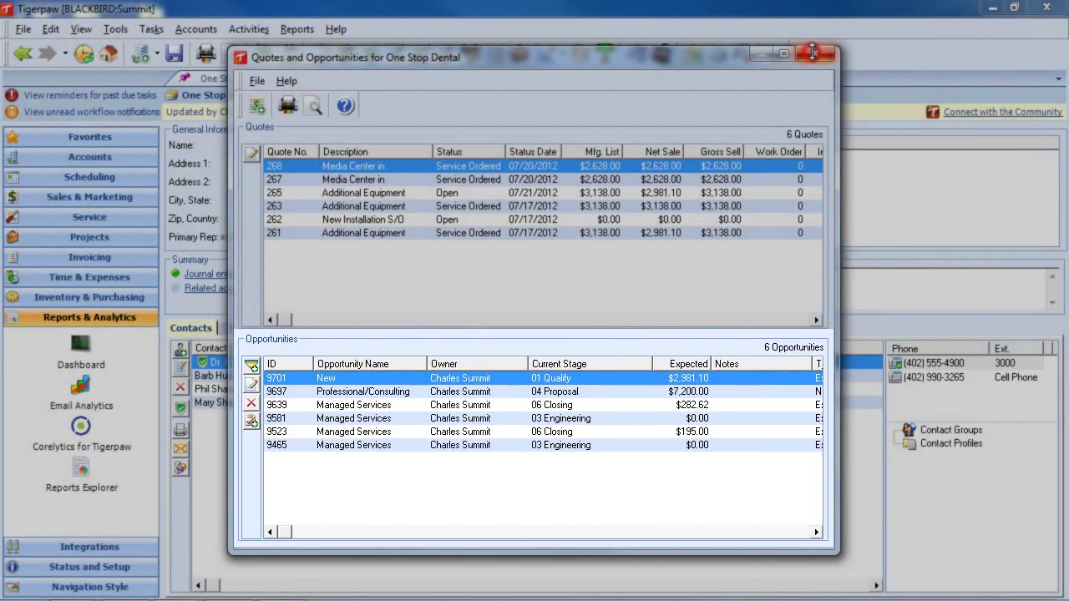
click(816, 57)
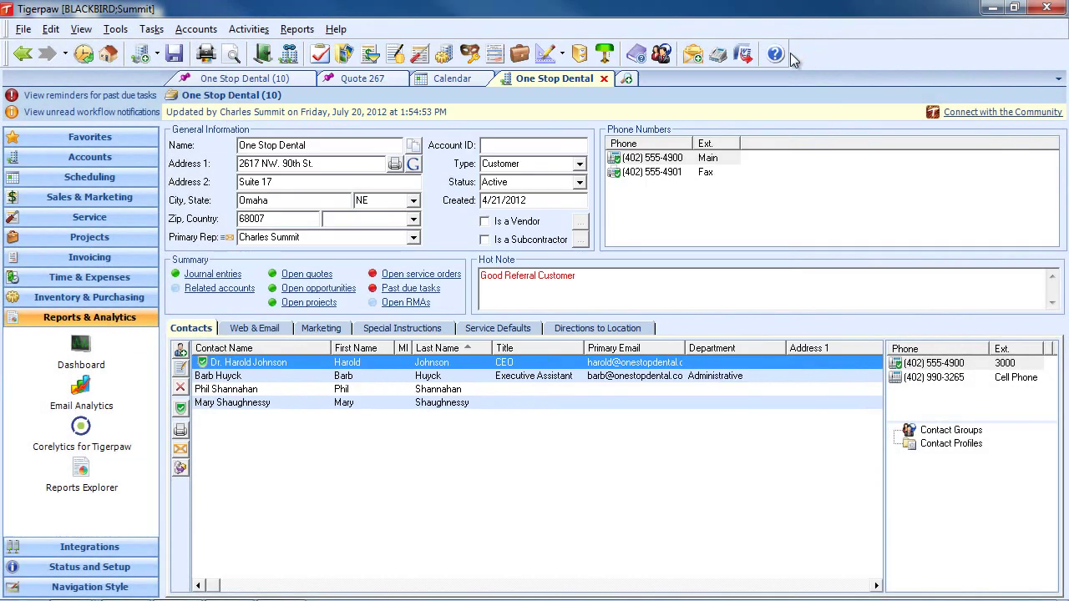
Step: Review One Stop Dental's assets with the Laser Printer Pro's service history, and the account's full list of service orders
click(443, 53)
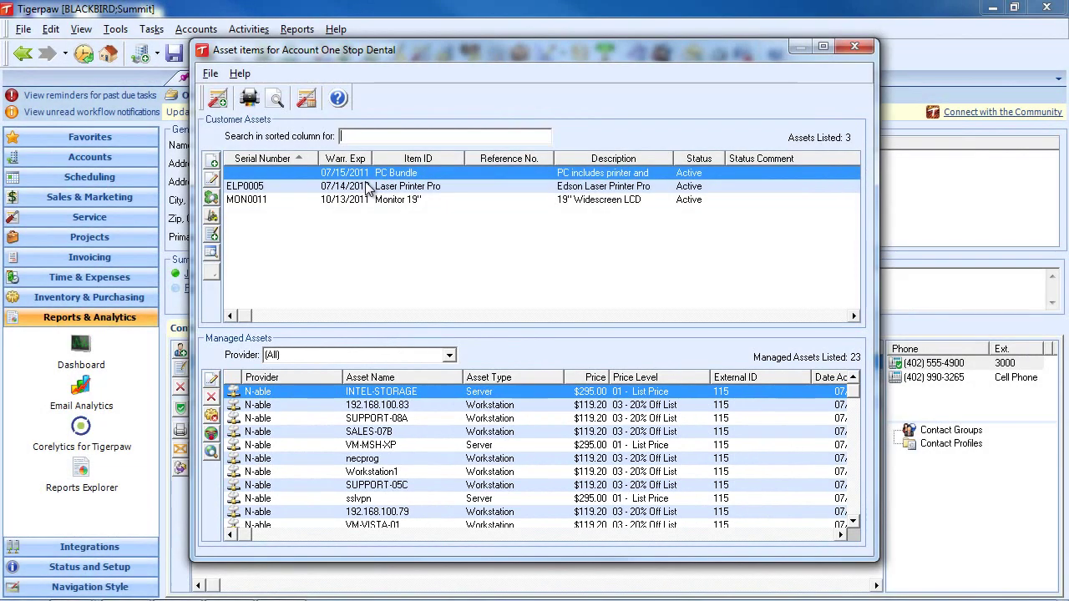
click(364, 185)
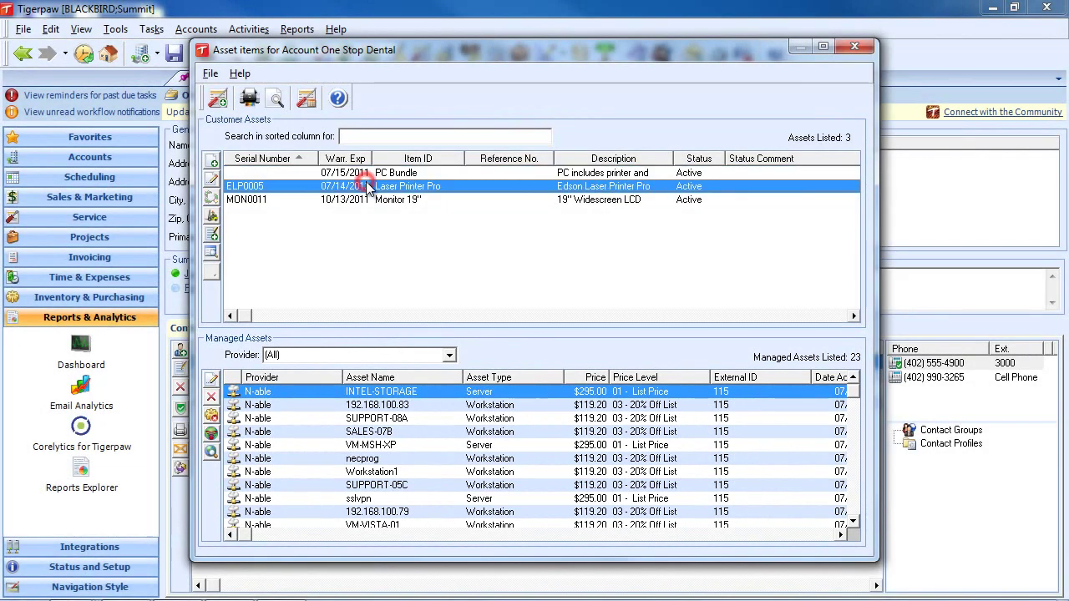
click(312, 99)
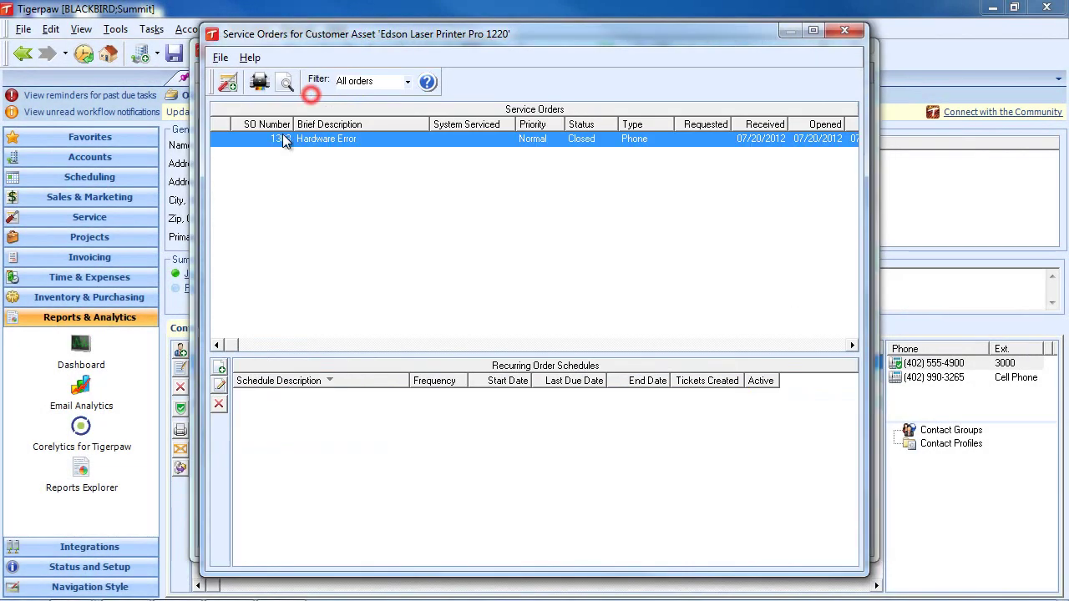
click(845, 30)
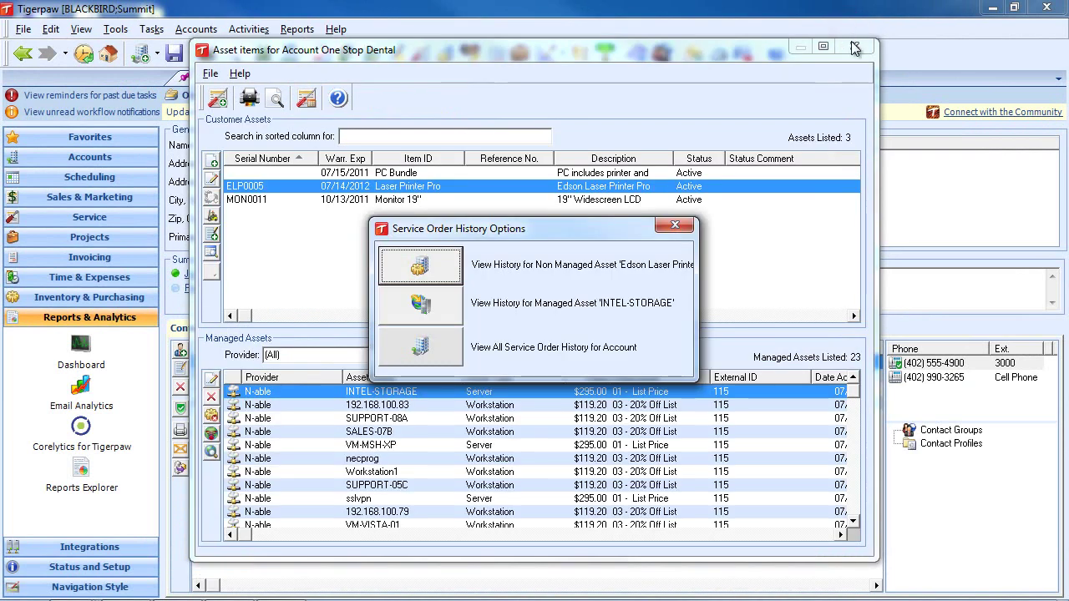
click(681, 227)
click(865, 48)
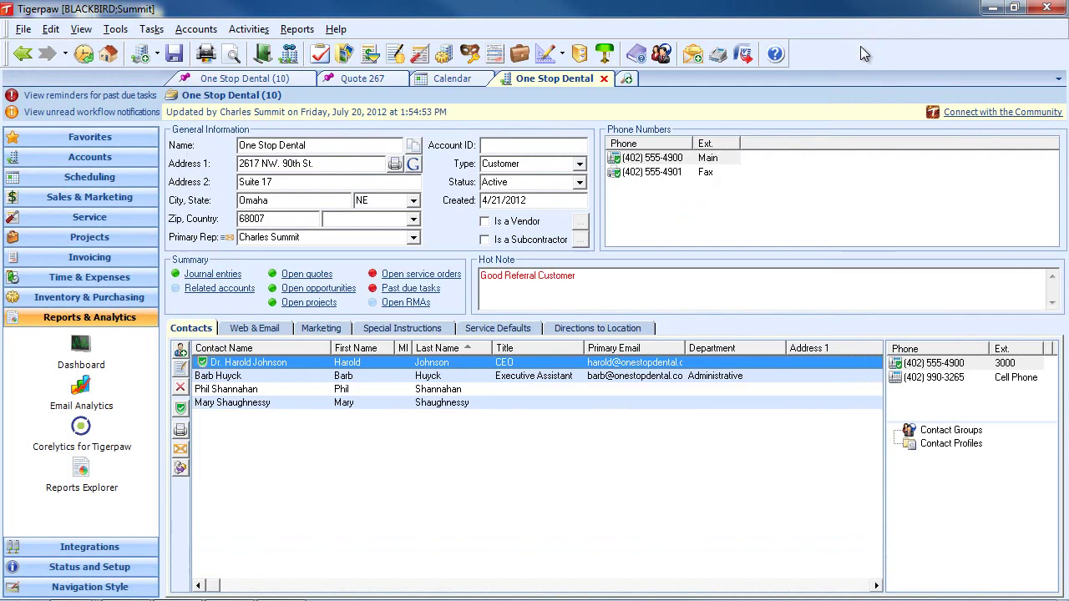
click(415, 58)
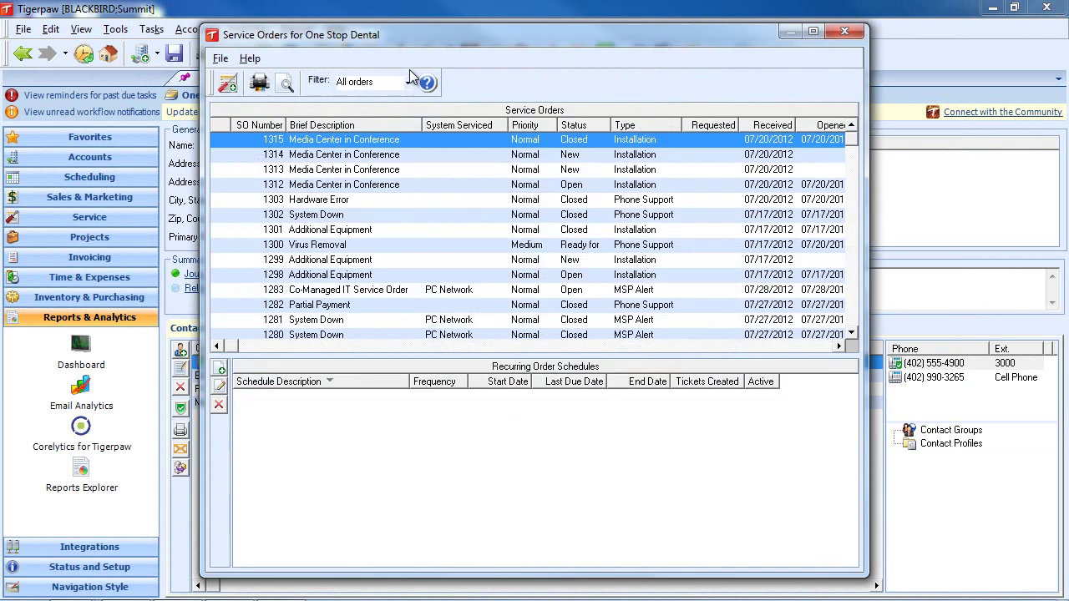
click(845, 32)
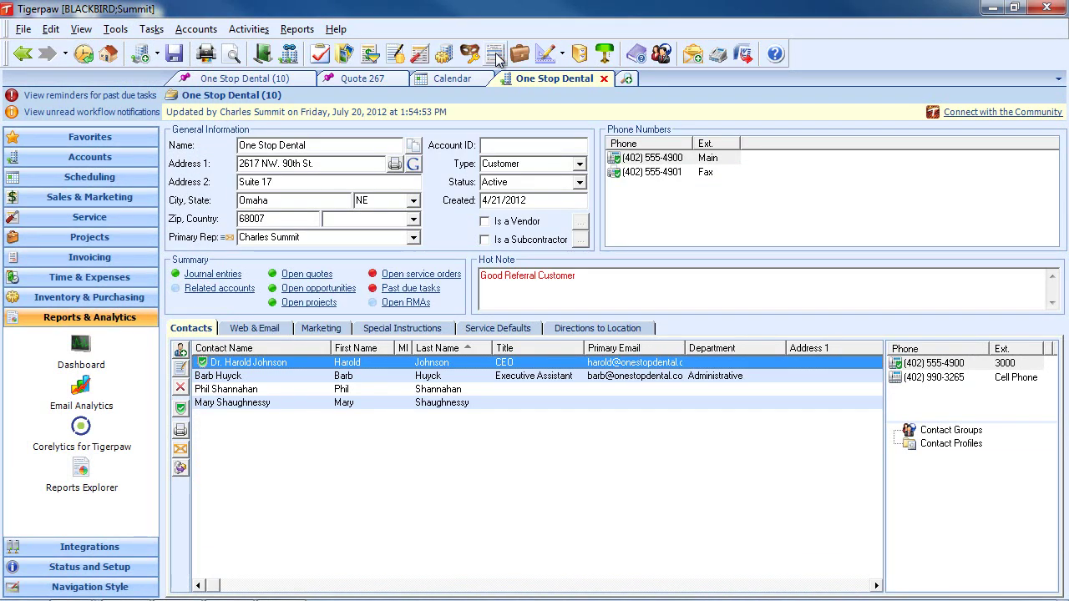
Step: Open One Stop Dental's stored passwords and reveal the workstation entry's user name and password
click(470, 54)
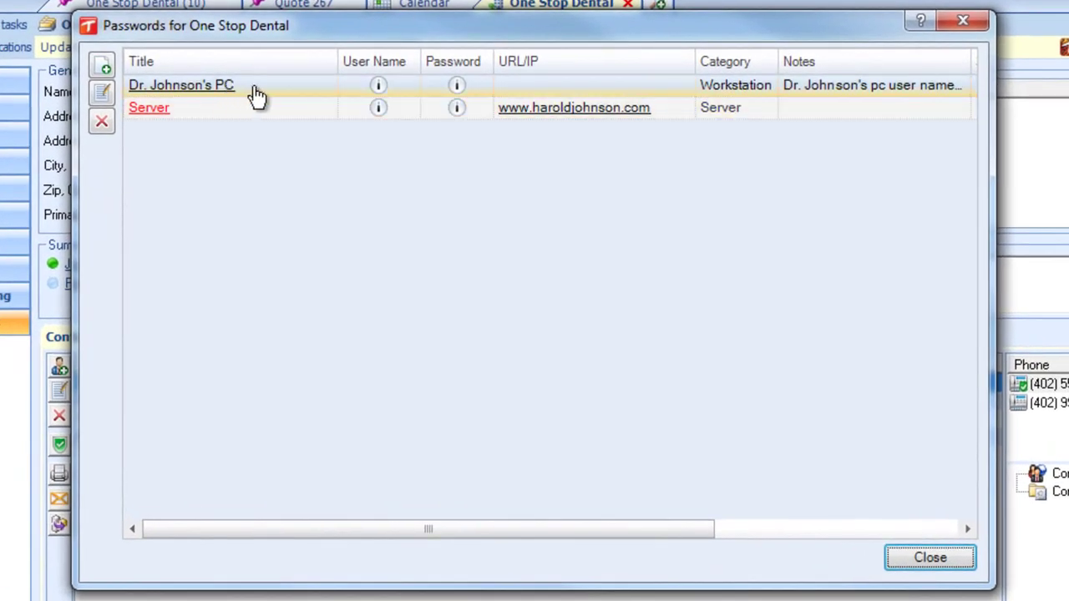
click(377, 87)
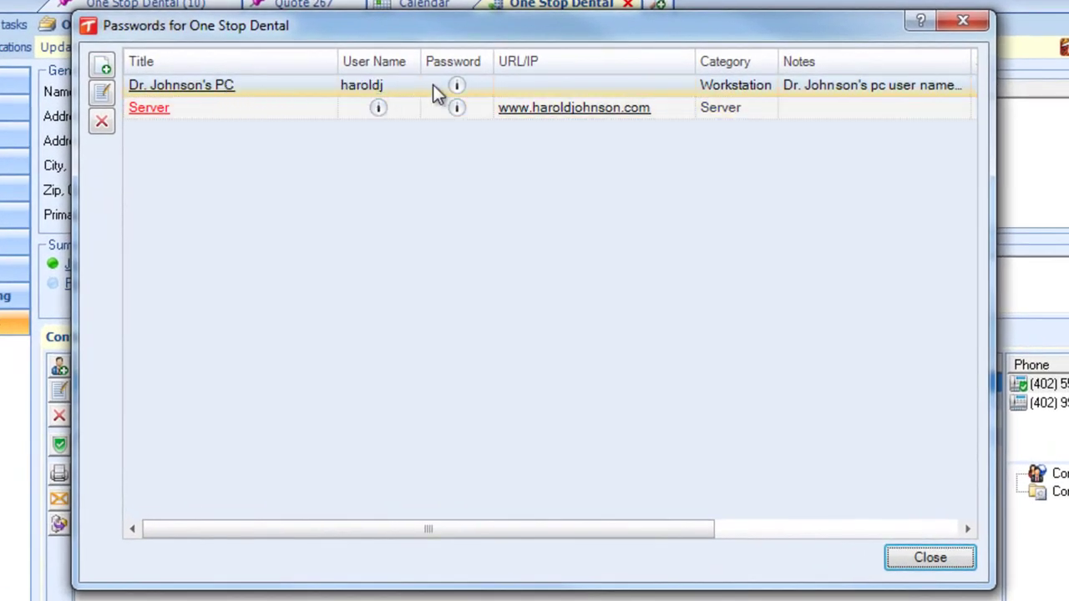
click(455, 84)
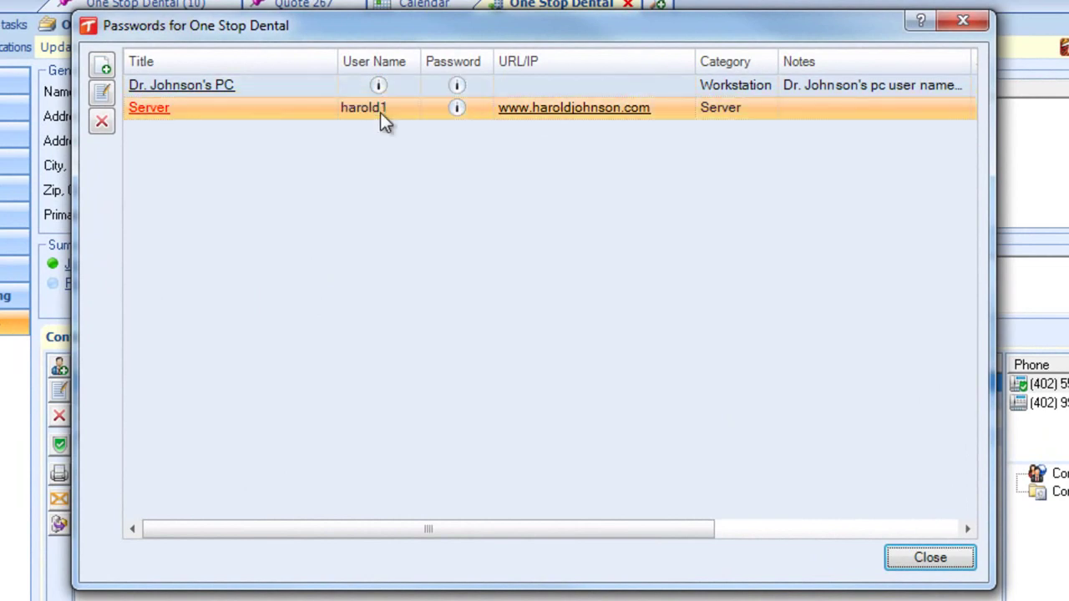
Step: Review the Server password entry's details and change history, including its old passwords and categories, and close the account's password list
click(180, 112)
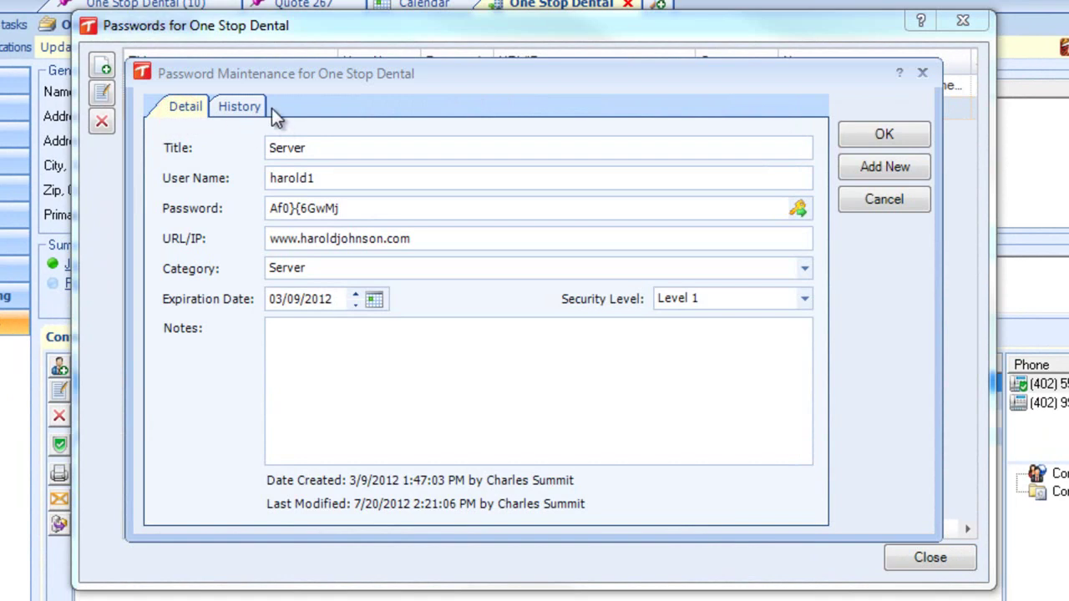
click(244, 106)
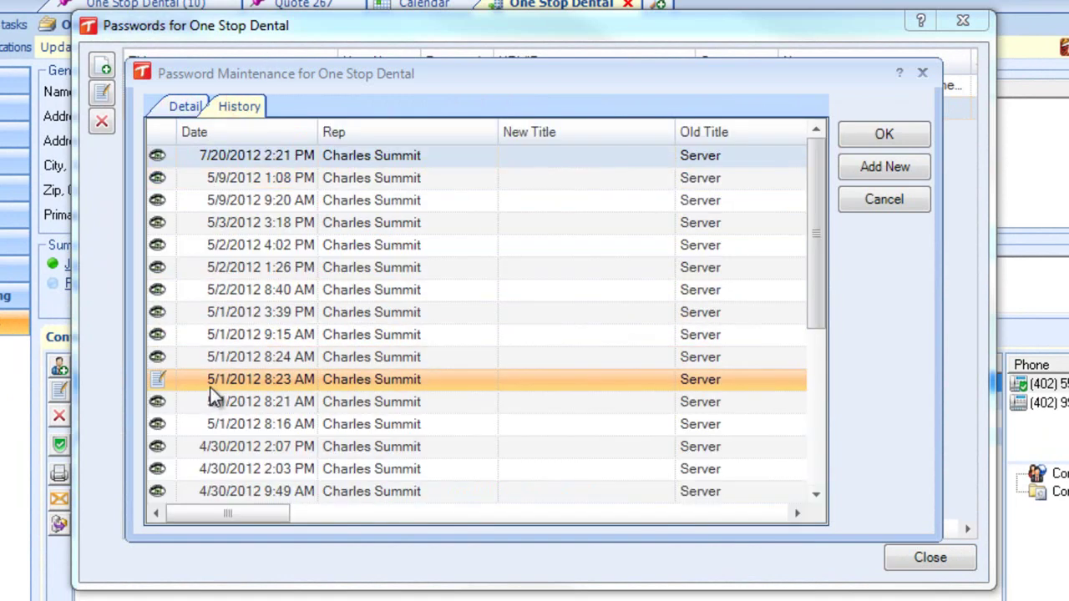
drag(240, 511, 467, 512)
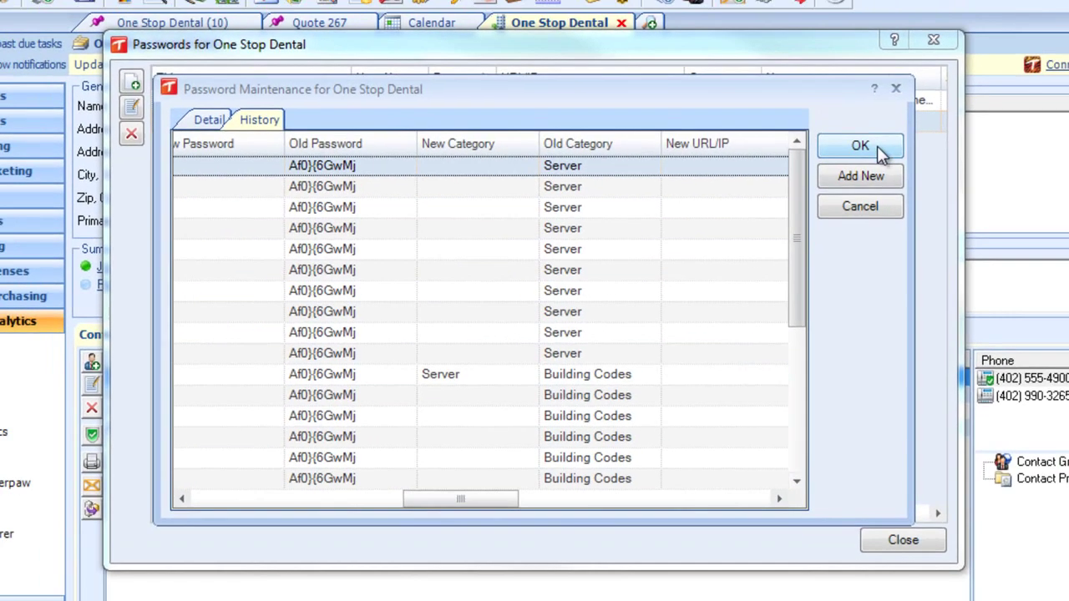
click(877, 147)
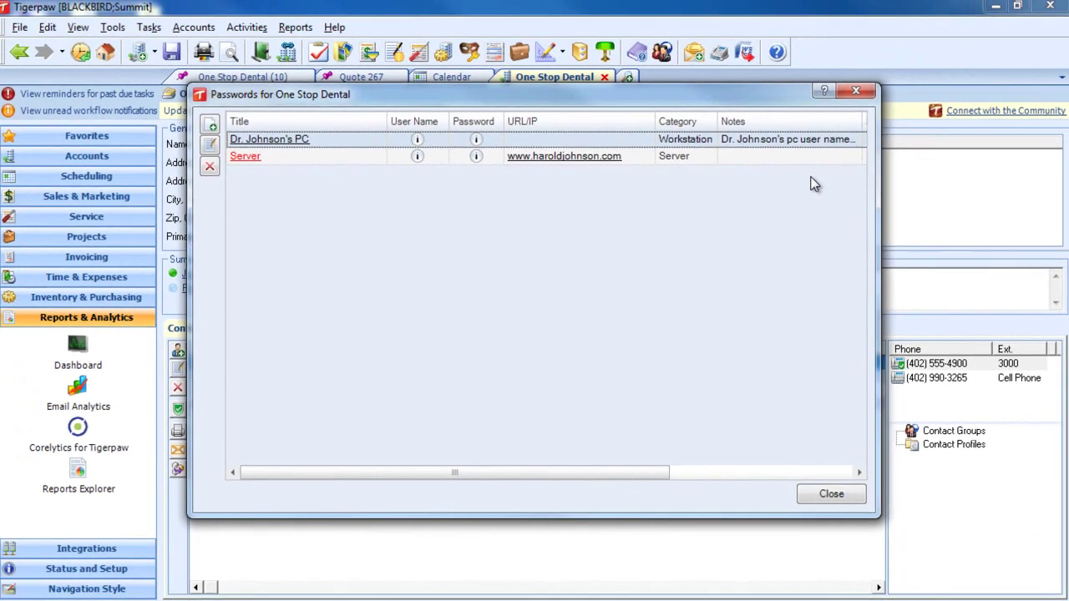
click(933, 39)
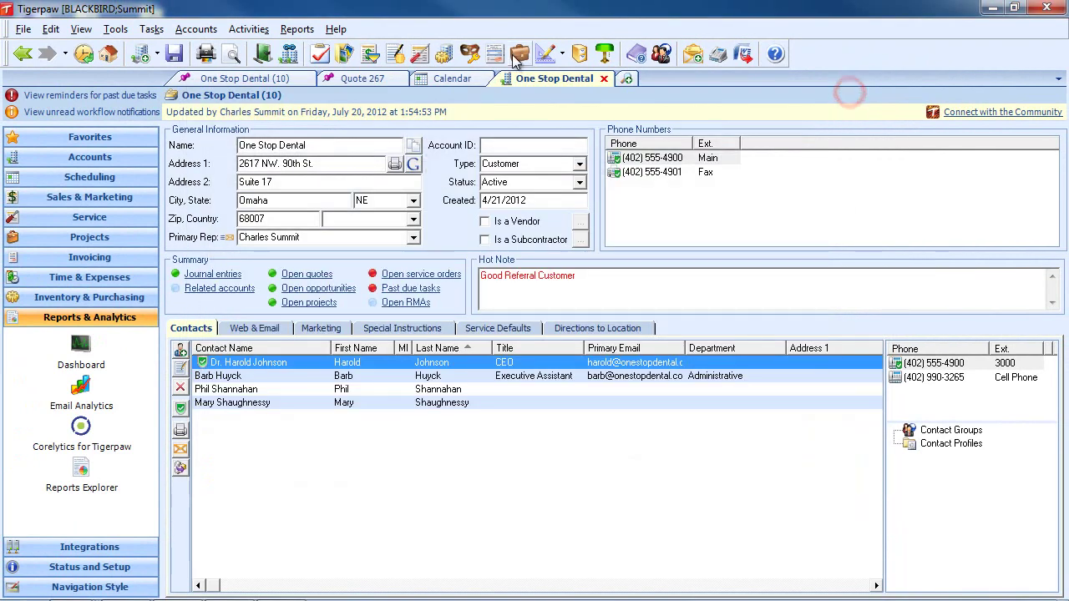
Step: View One Stop Dental's list of projects and close it
click(518, 54)
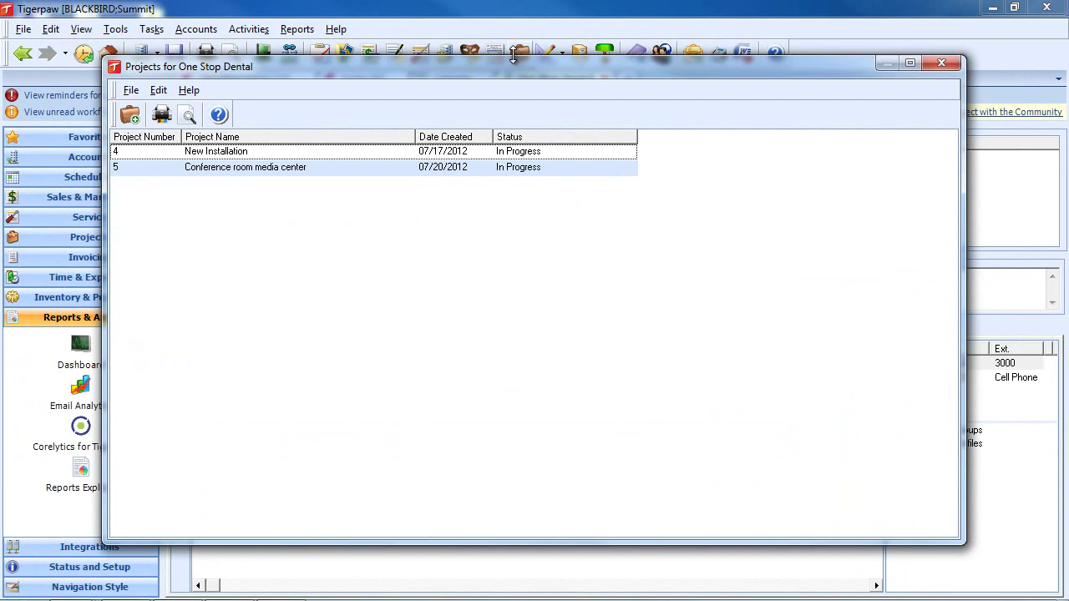
click(941, 62)
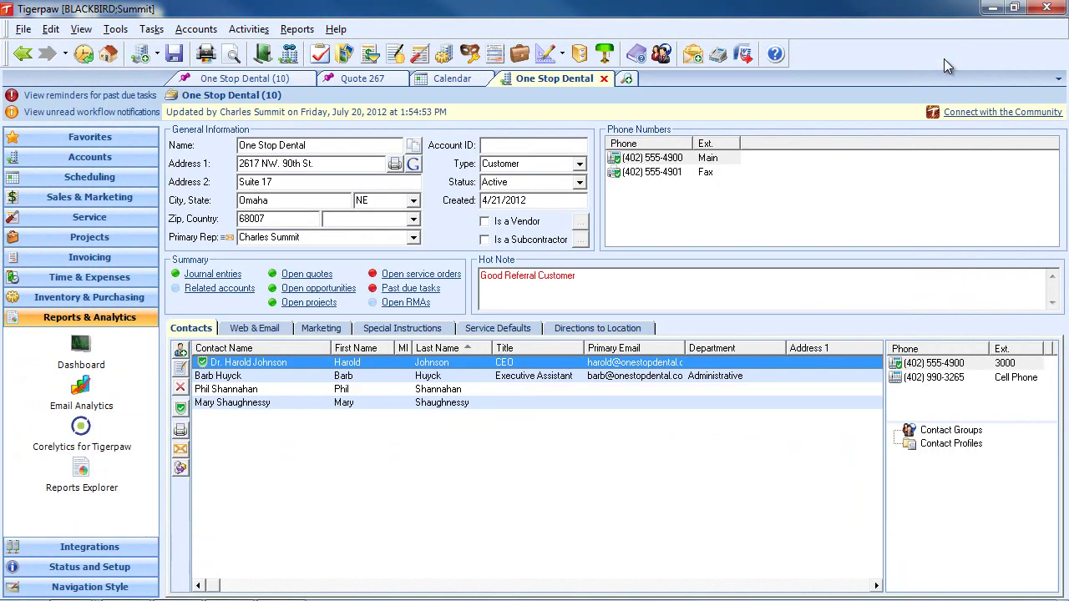